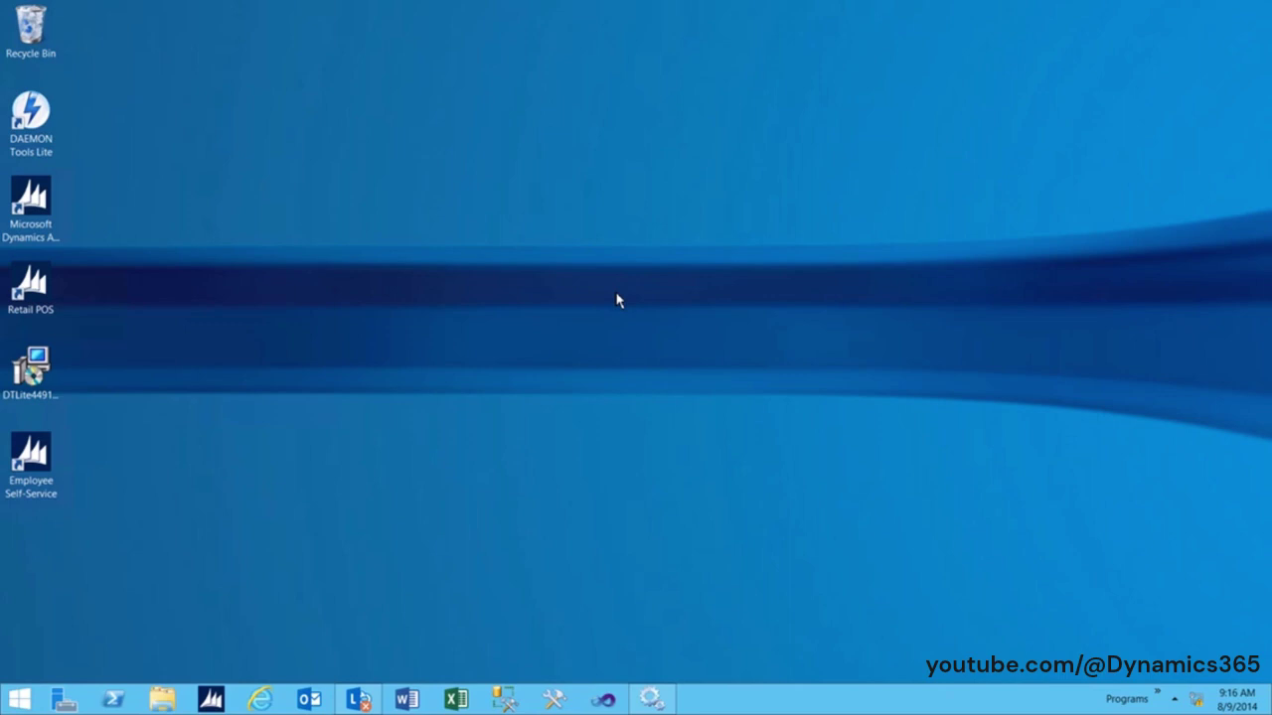
- Launch component setup from the Dynamics AX disc in drive F: and choose to add or modify components
key(super+e)
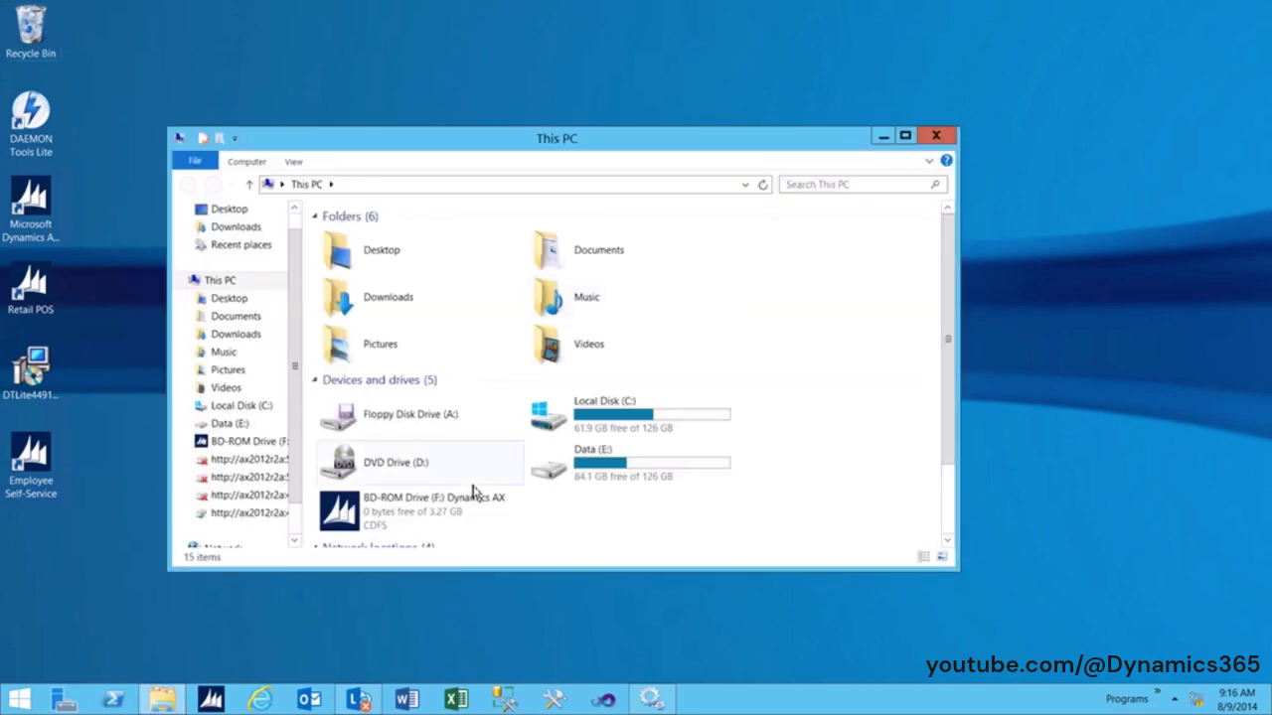
double_click(454, 514)
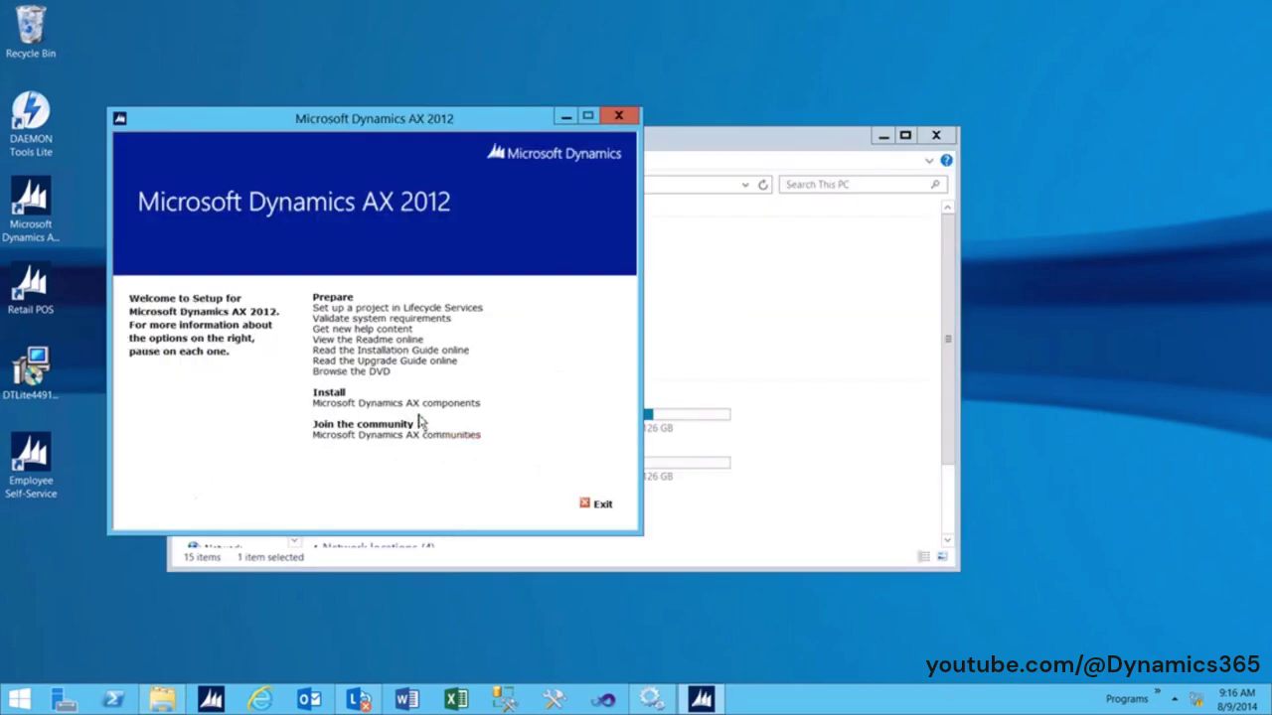
click(421, 407)
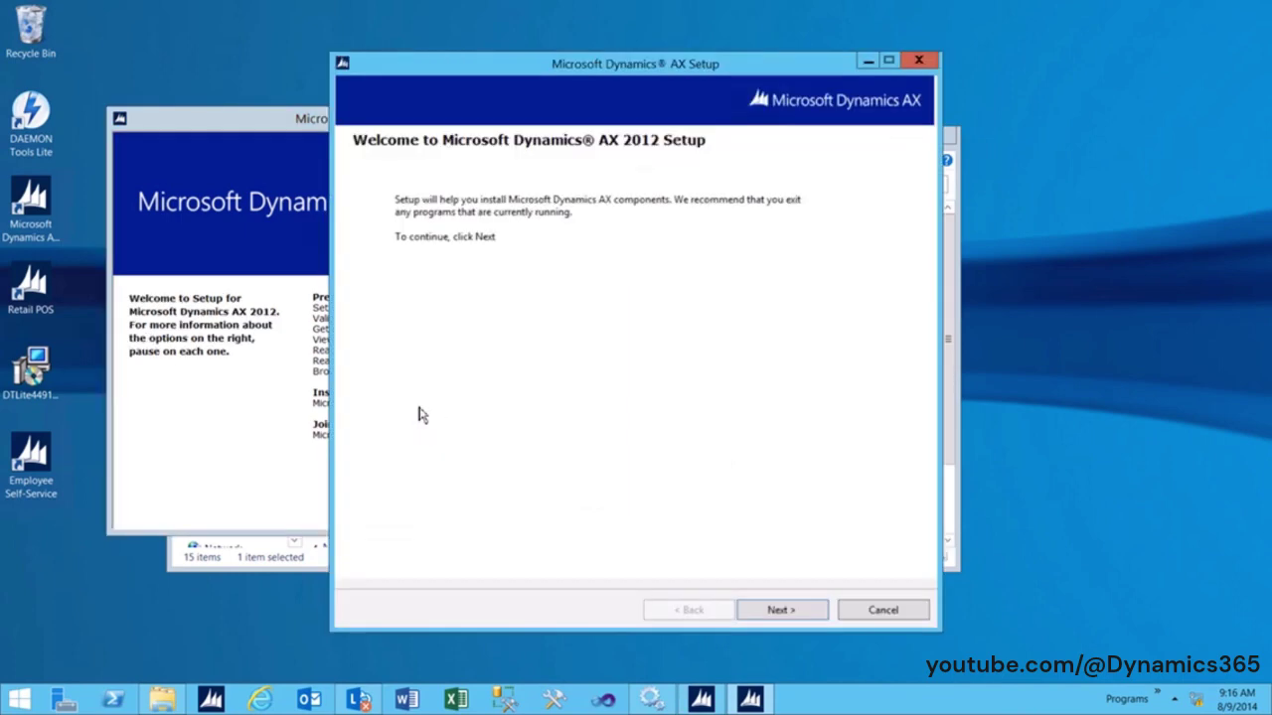
click(782, 610)
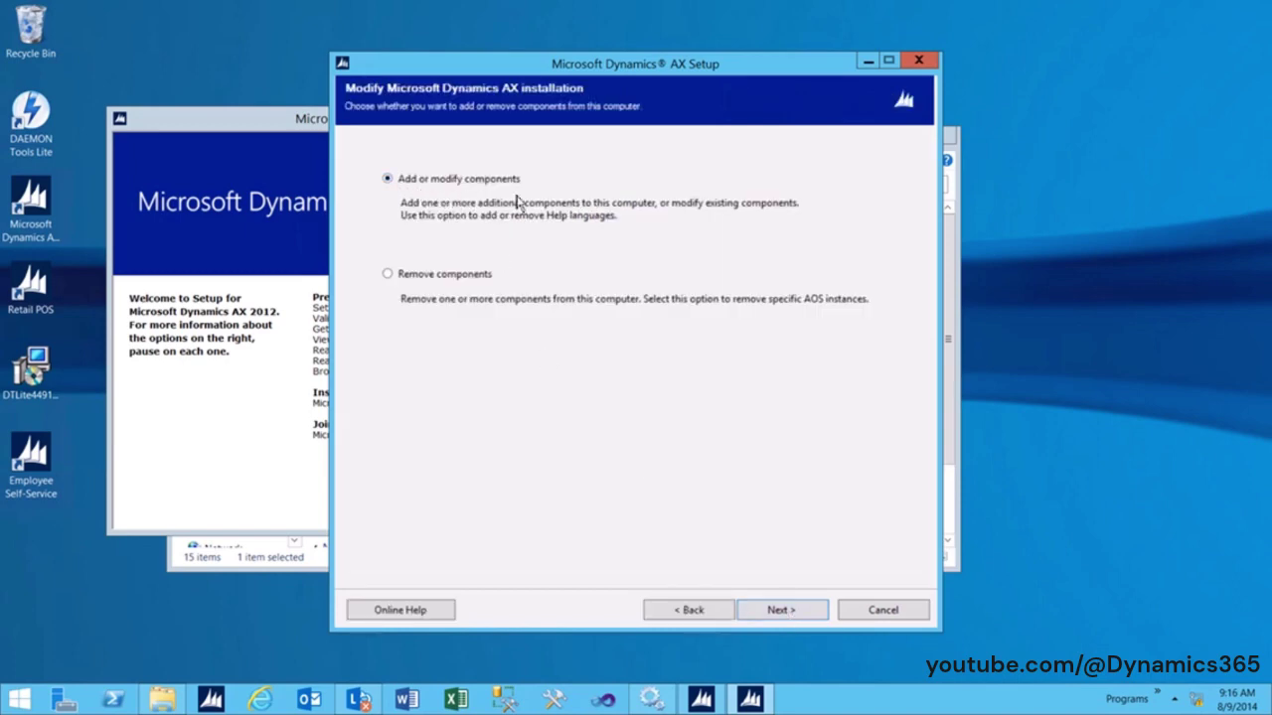
click(763, 615)
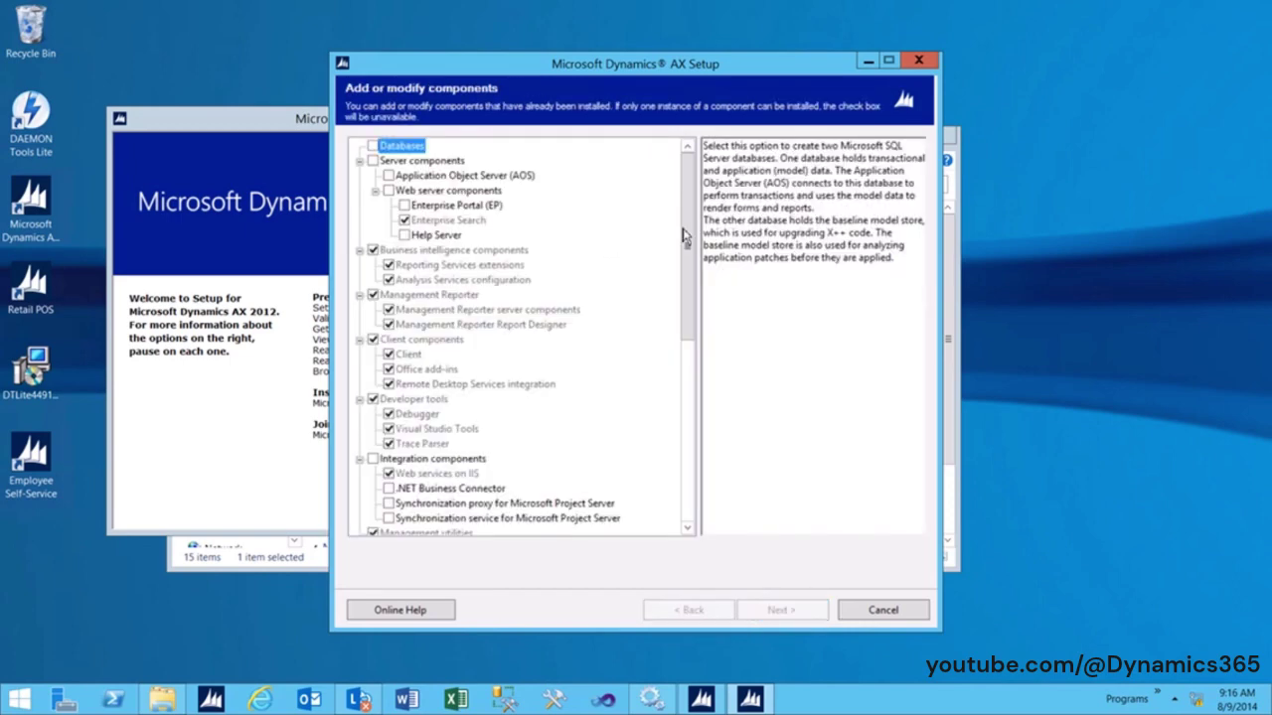
- Select the Retail Server component for installation and continue past its prerequisite validation
drag(683, 237, 685, 415)
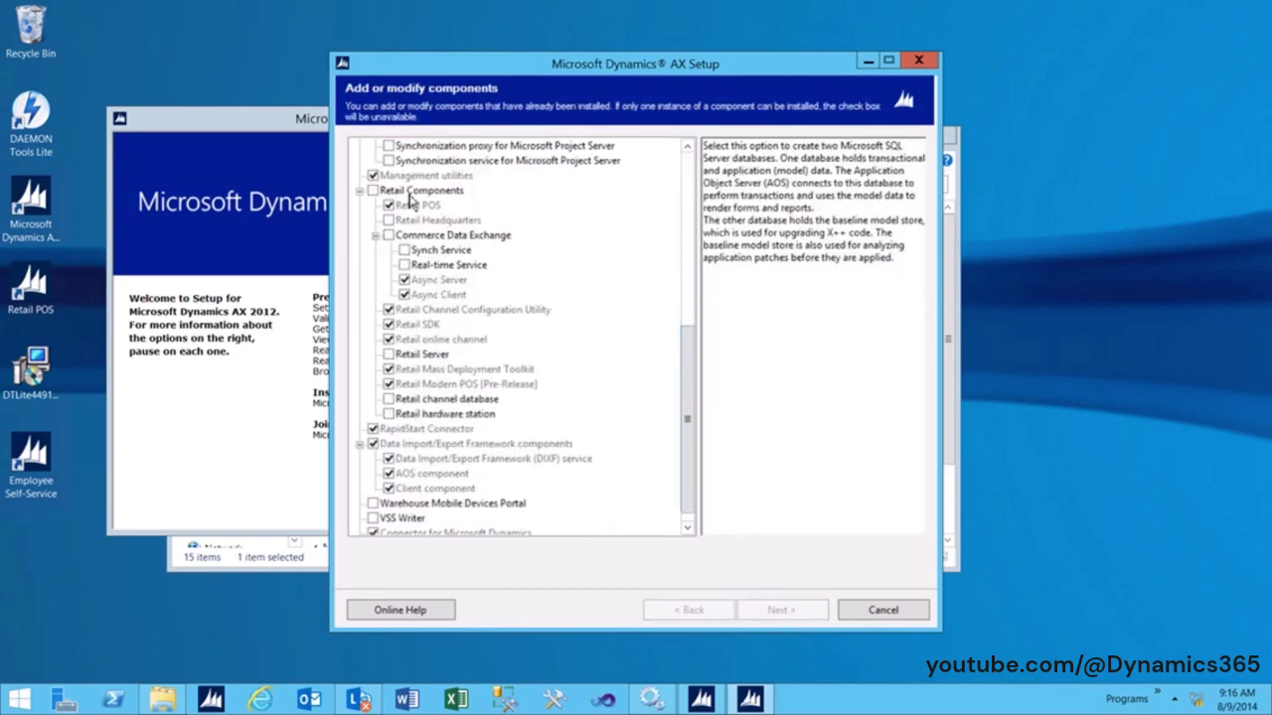
click(410, 195)
click(388, 355)
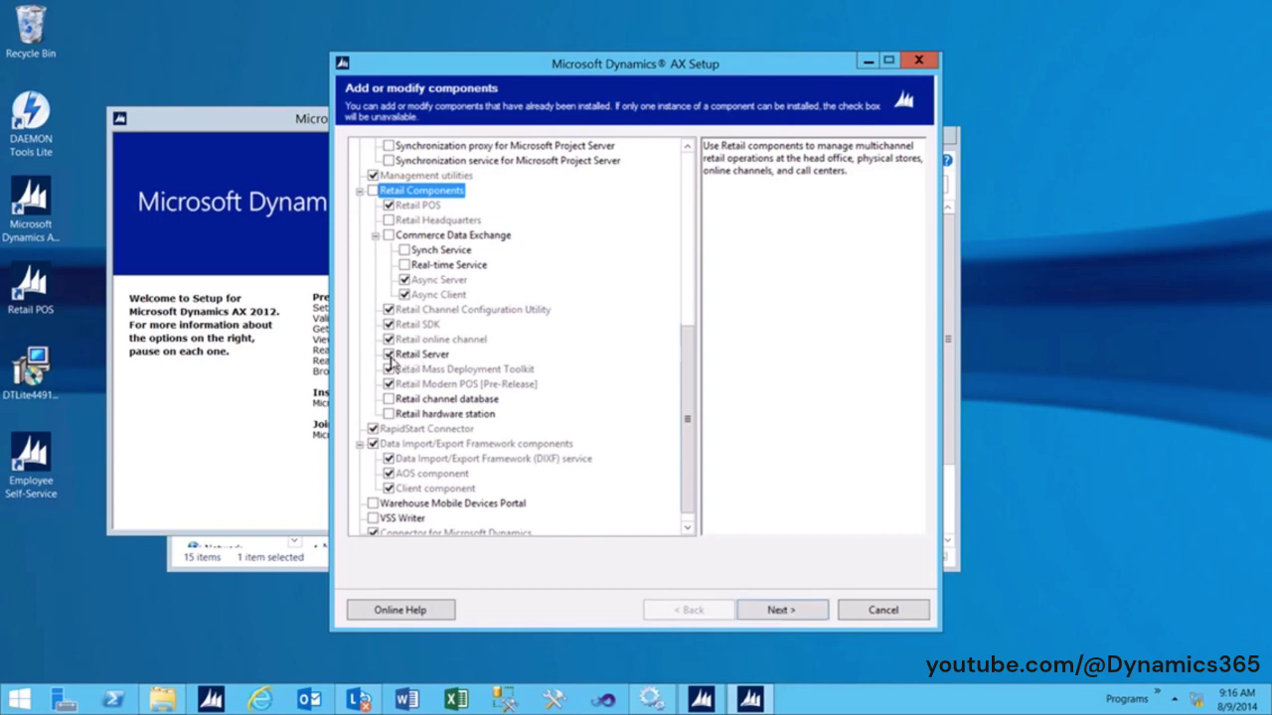
click(780, 614)
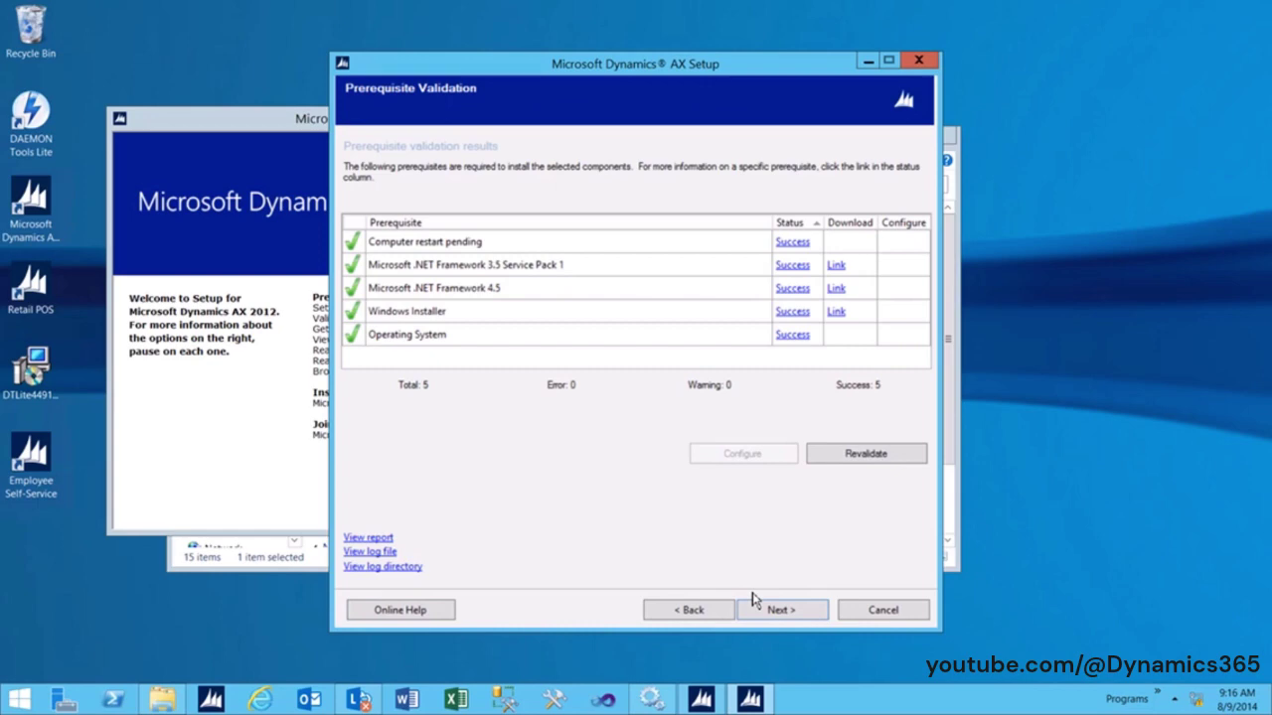
click(767, 614)
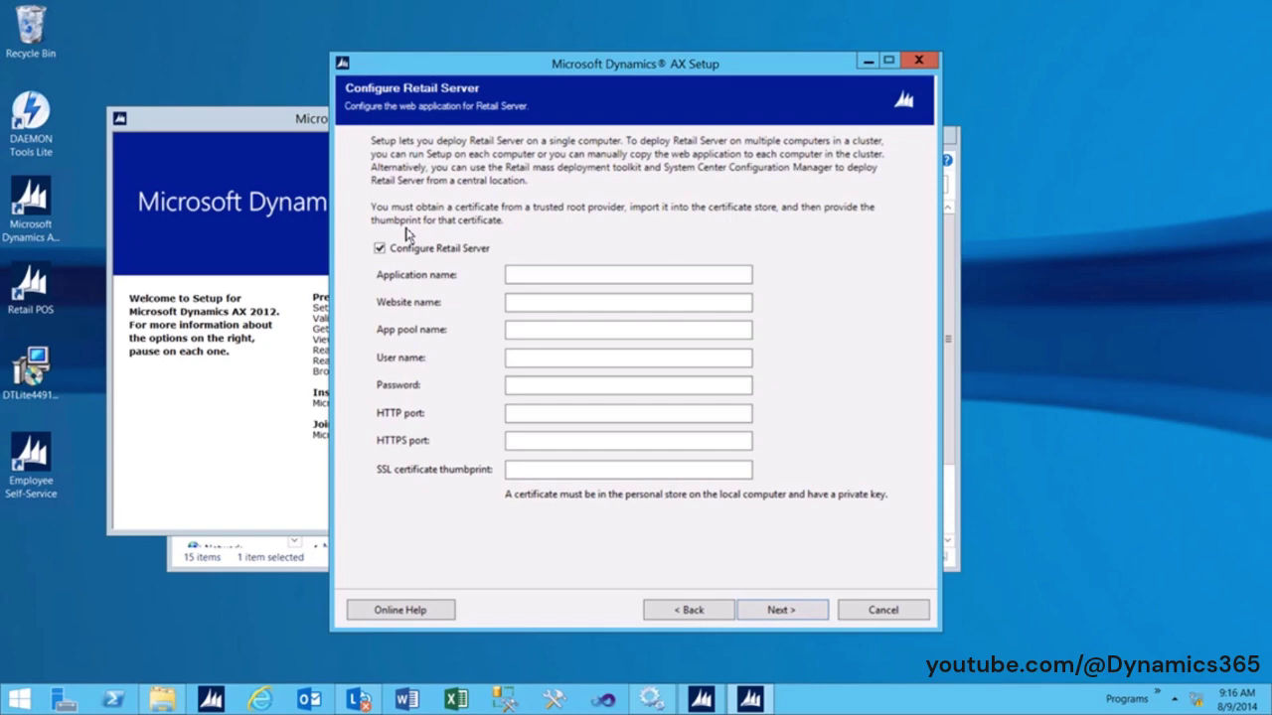
click(383, 253)
click(382, 252)
click(382, 252)
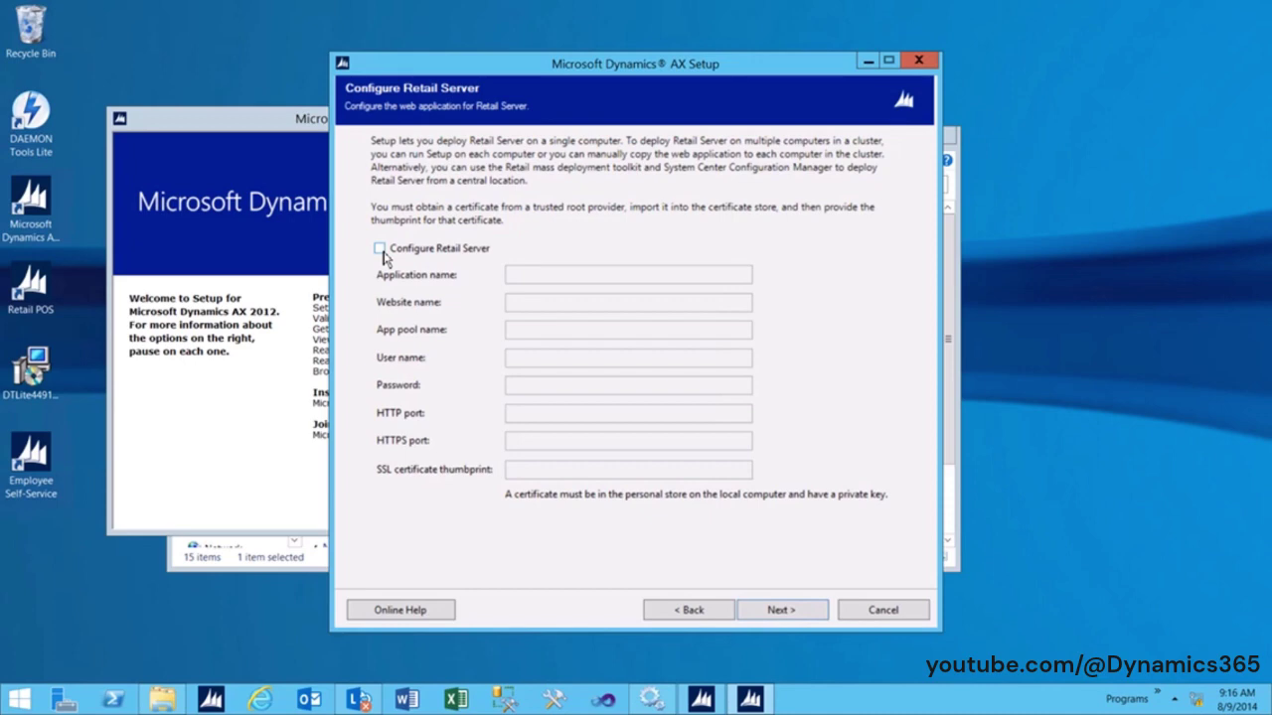
click(382, 251)
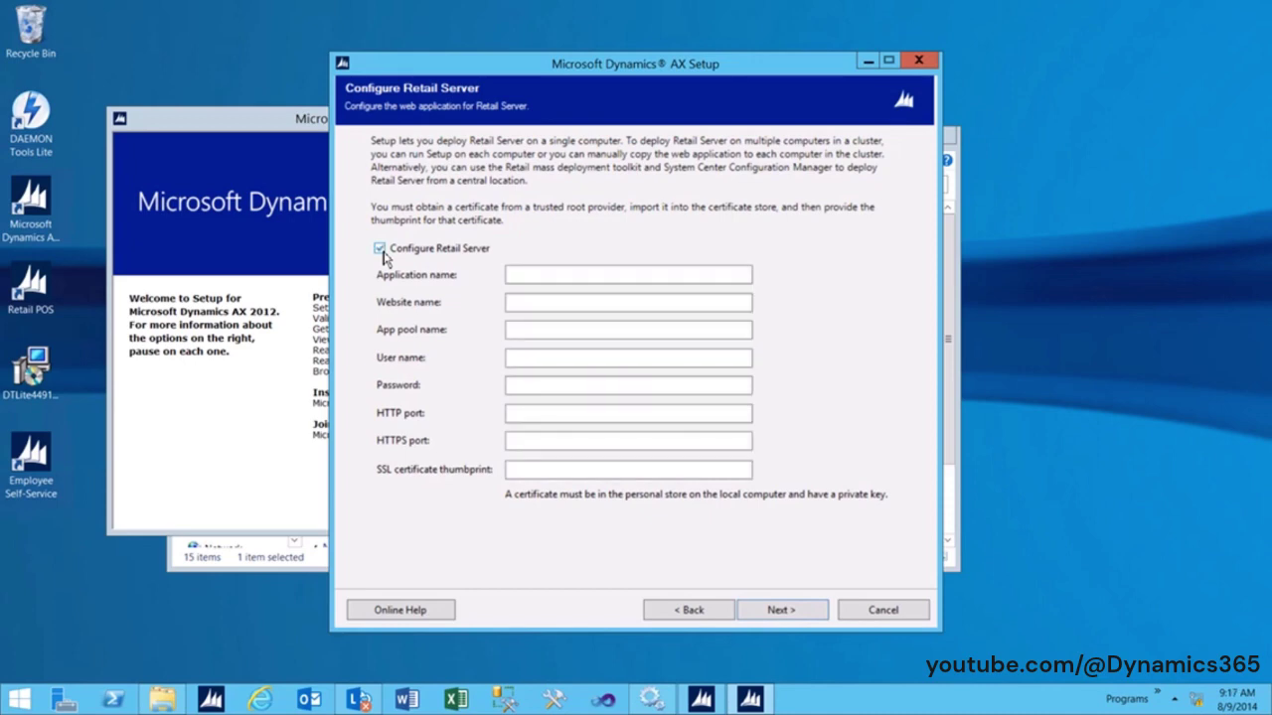
- Set the Retail Server application name, website name and app pool name all to AxRetailServer
click(518, 276)
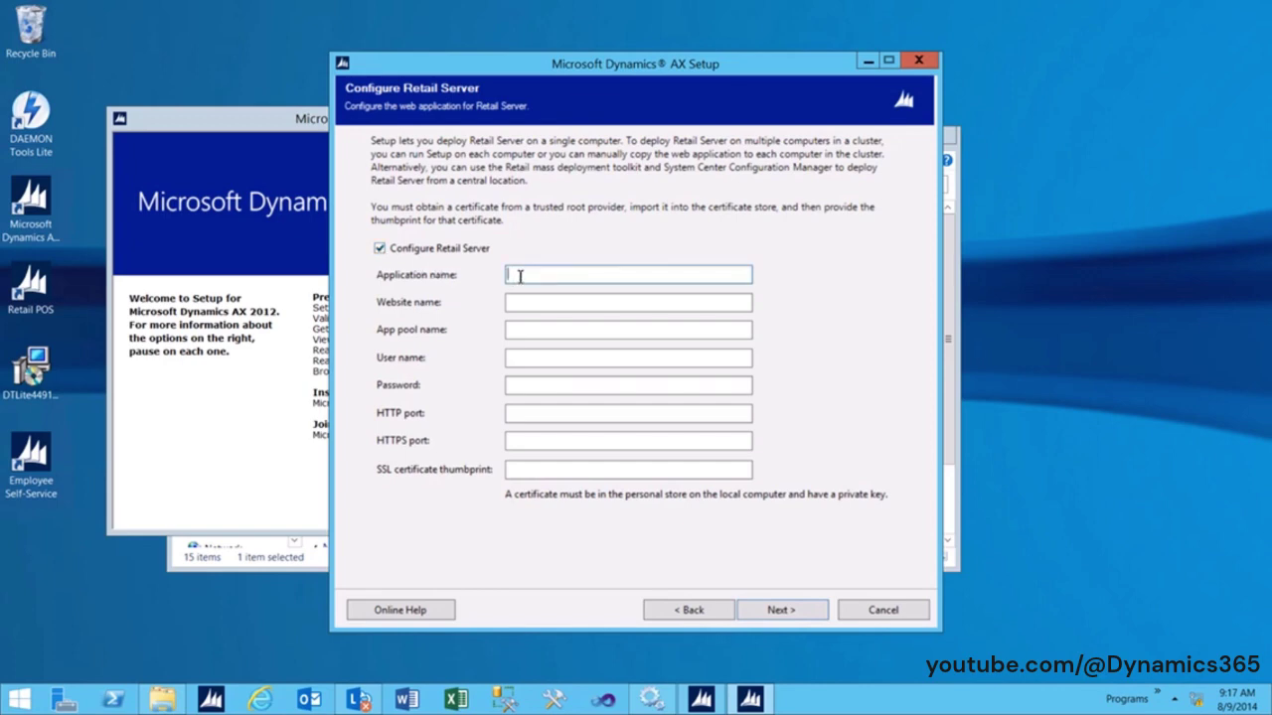
text(AxRetailServer)
click(527, 302)
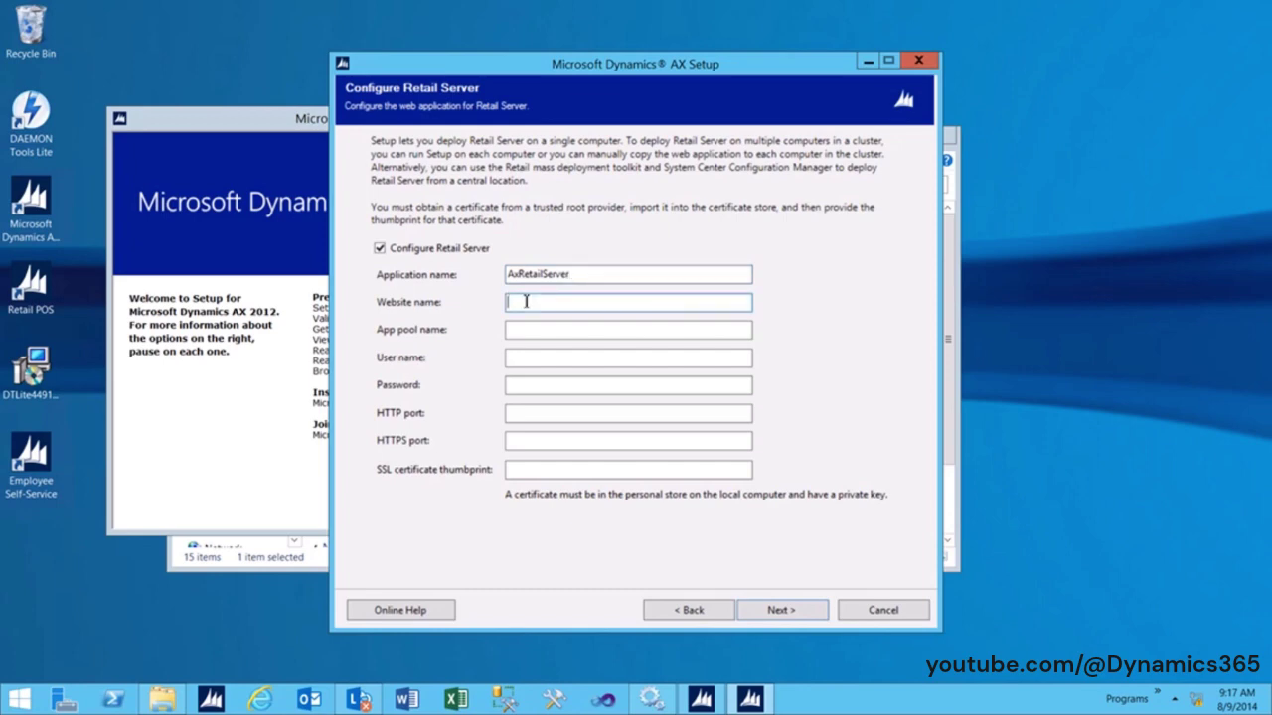
text(AxRetailServer)
click(545, 332)
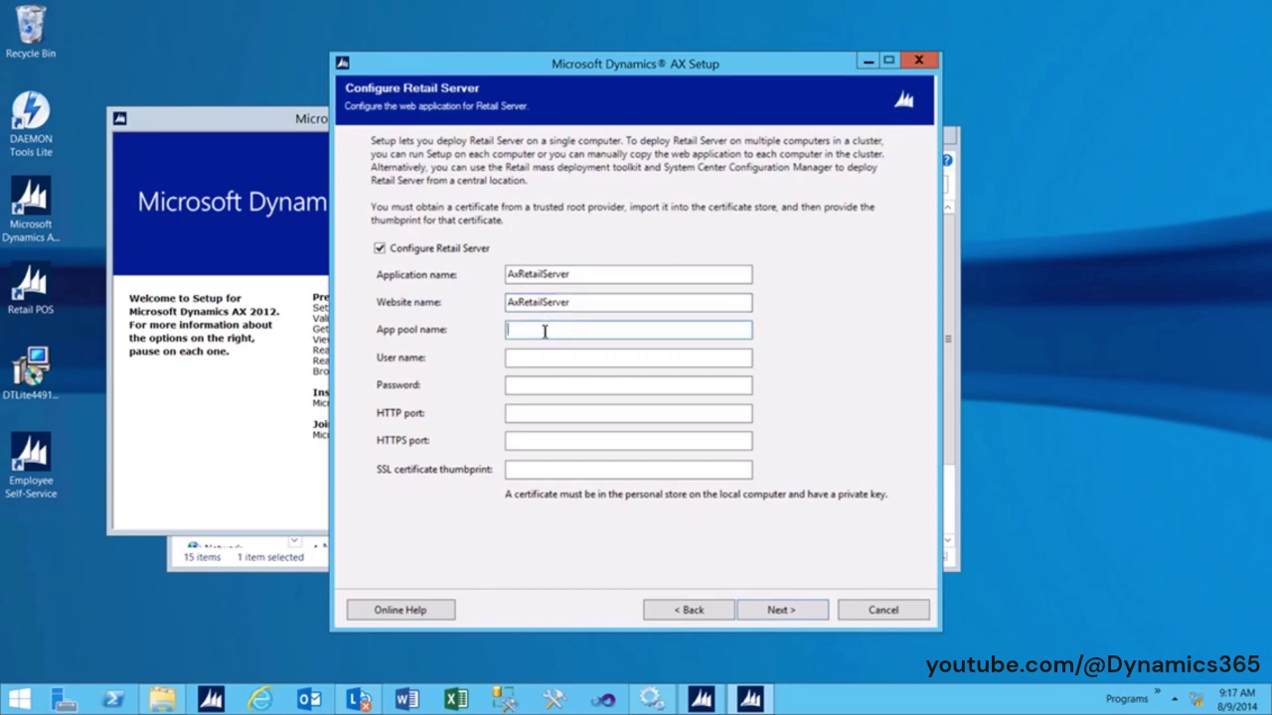
text(AxRetailServer)
- Set the user name to contoso\svcRetailServer and enter the service account's password
click(524, 364)
text(contoso\svcRetailServer)
click(531, 385)
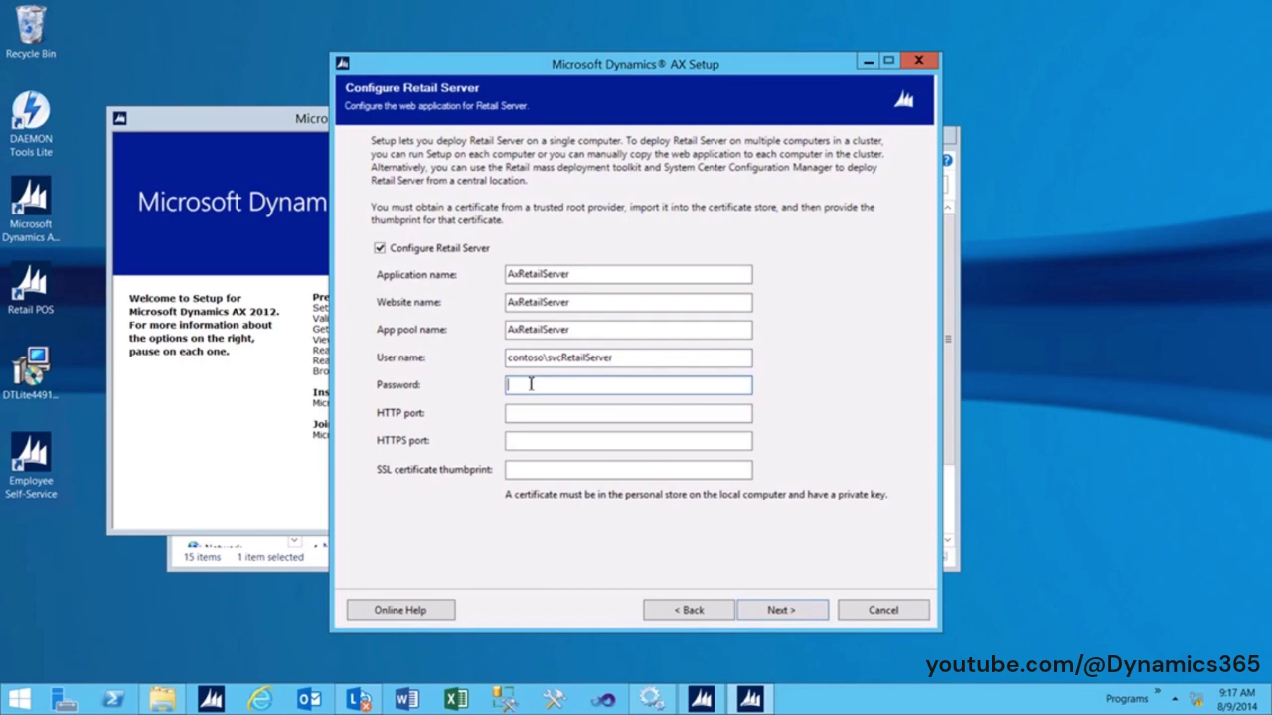
text(***********)
- Set the HTTP port to 5101 and the HTTPS port to 5201
click(535, 415)
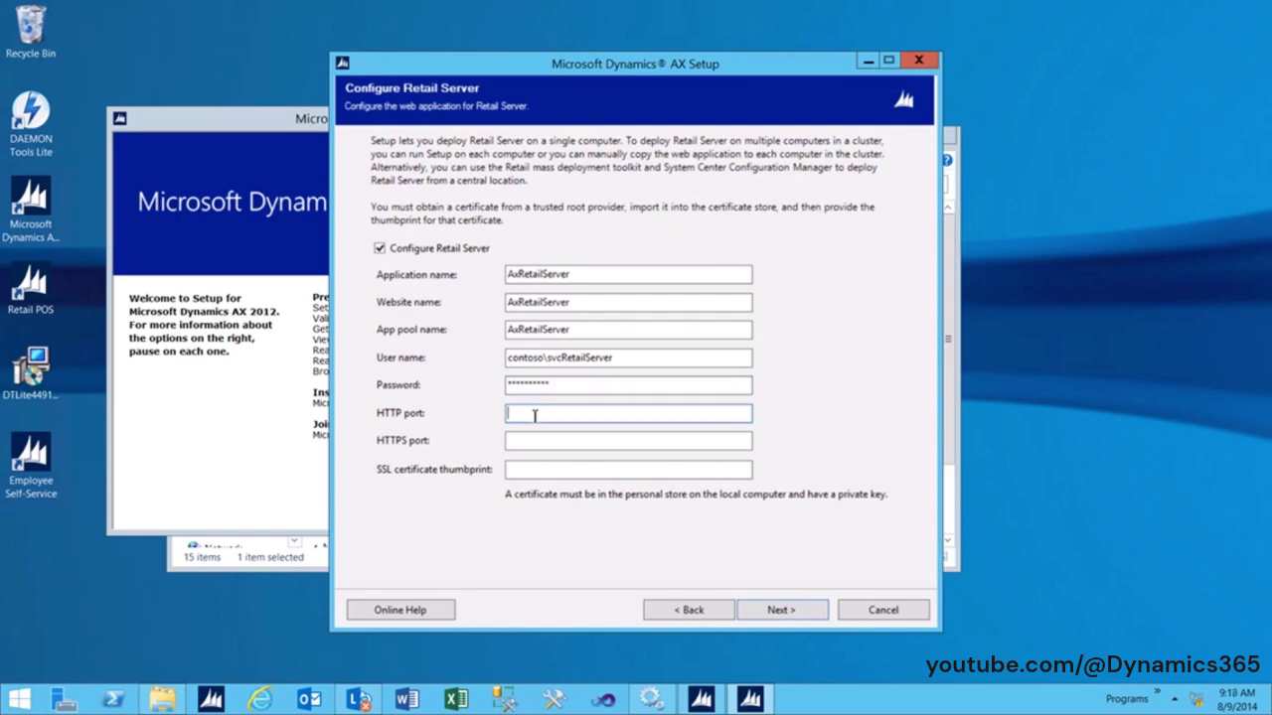
text(5101)
click(531, 438)
text(5201)
- Switch to IIS Manager and open the AX2012R2A.Contoso.com certificate expiring 8/2/2015 from the server certificates
click(517, 471)
key(super+r)
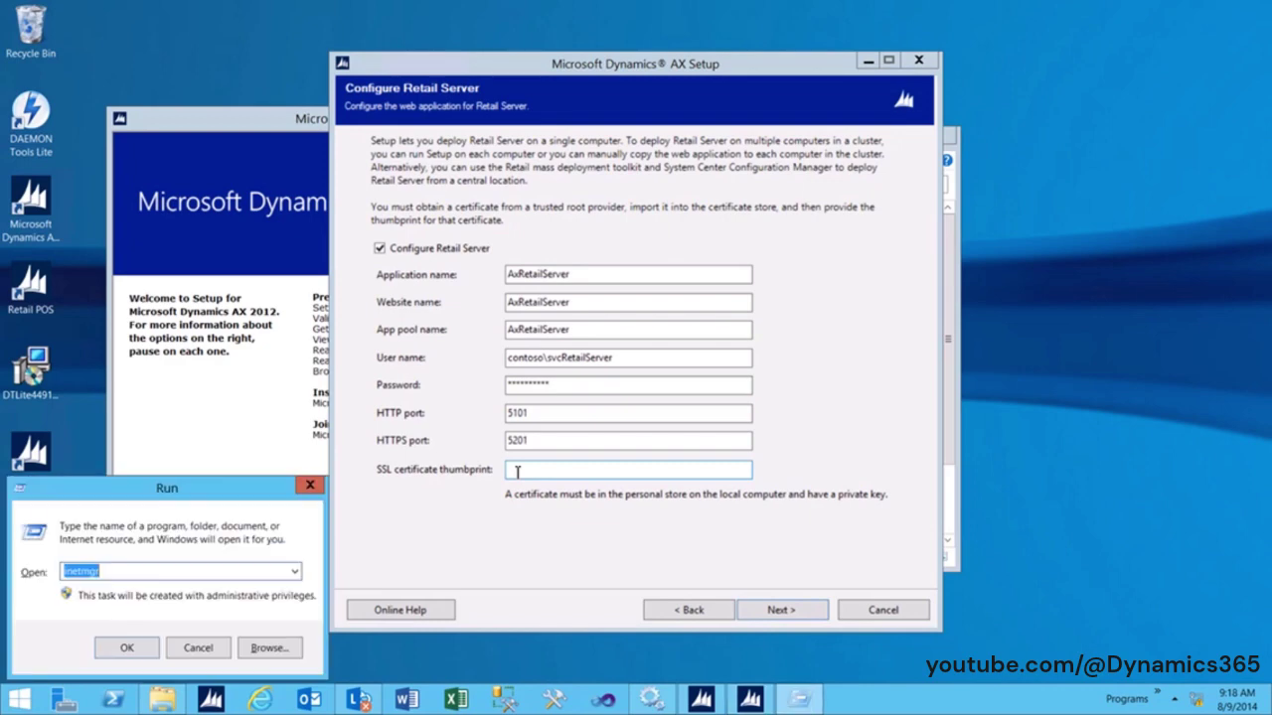
key(Return)
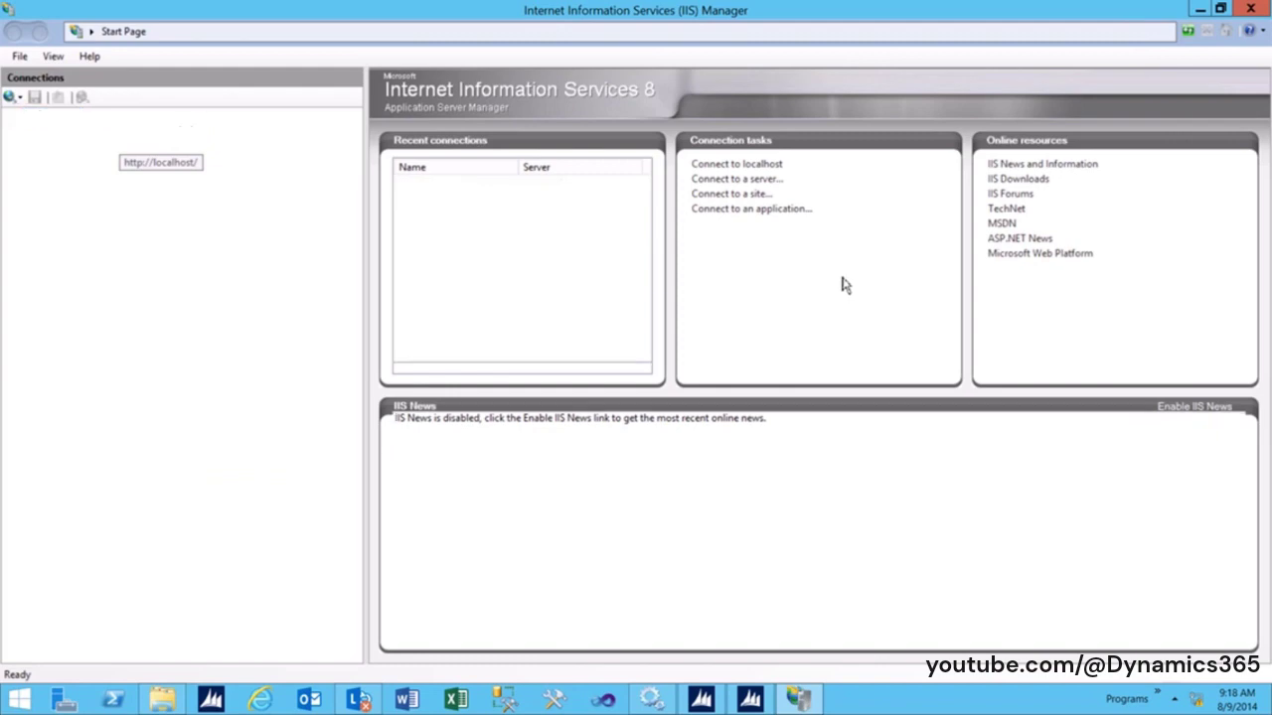
click(908, 398)
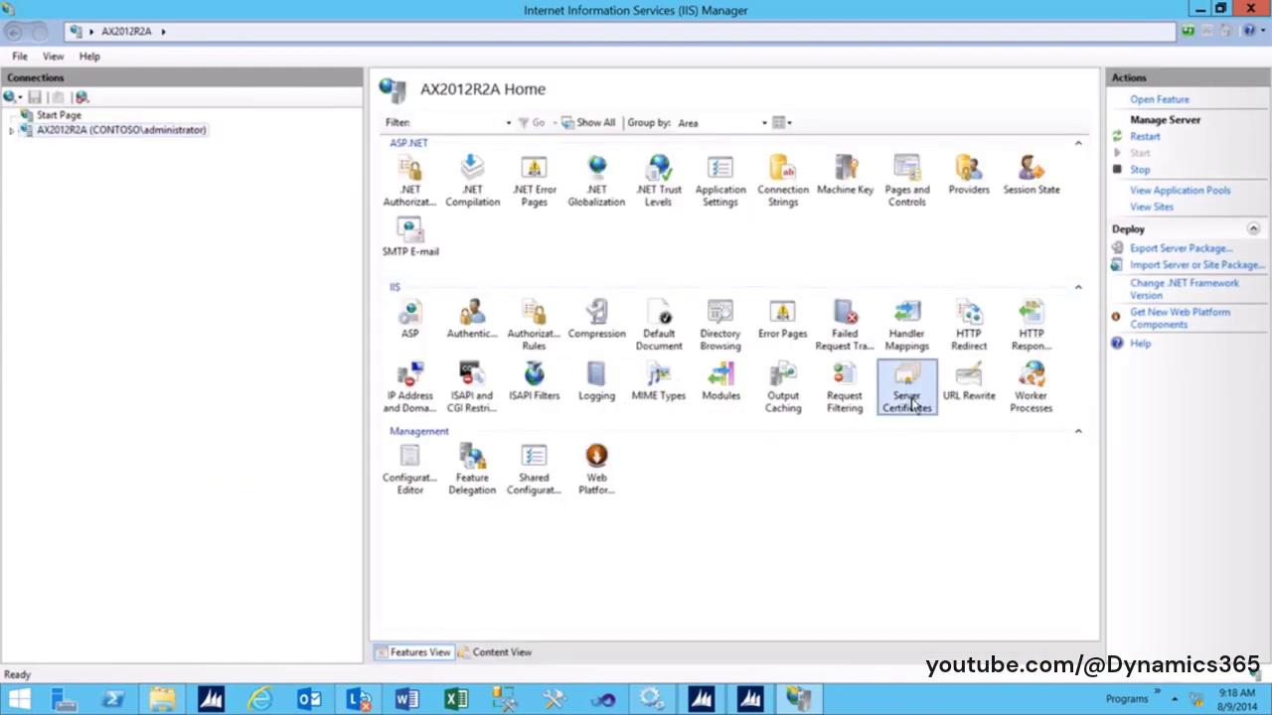
double_click(908, 397)
double_click(426, 247)
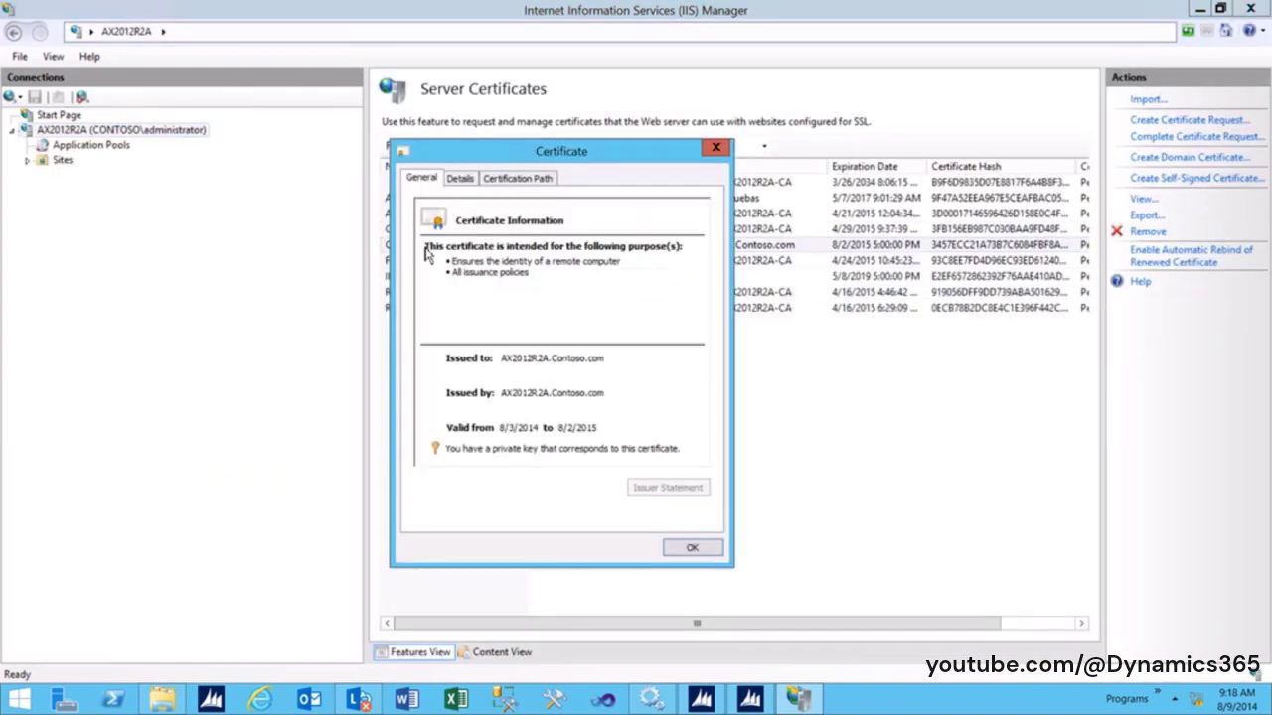
- Restrict the certificate details to Properties Only and copy the full thumbprint value
click(460, 178)
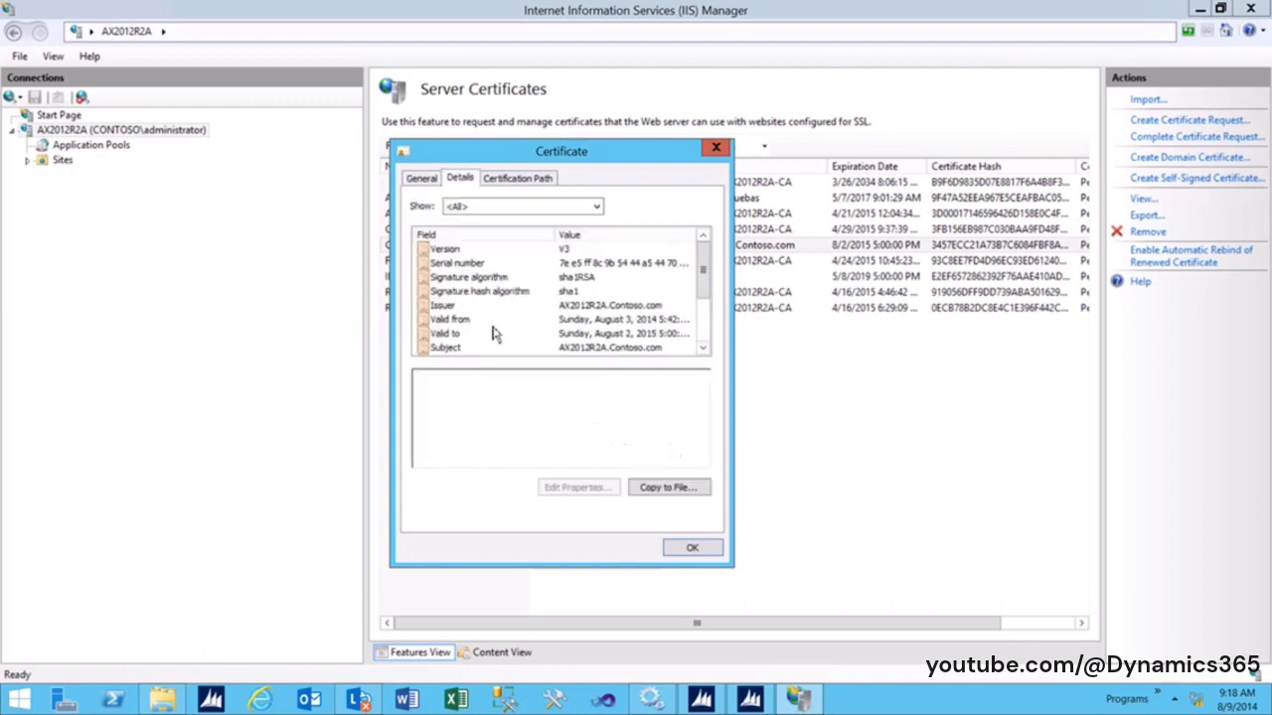
key(Down)
key(Down)
key(Down)
key(Down)
click(449, 264)
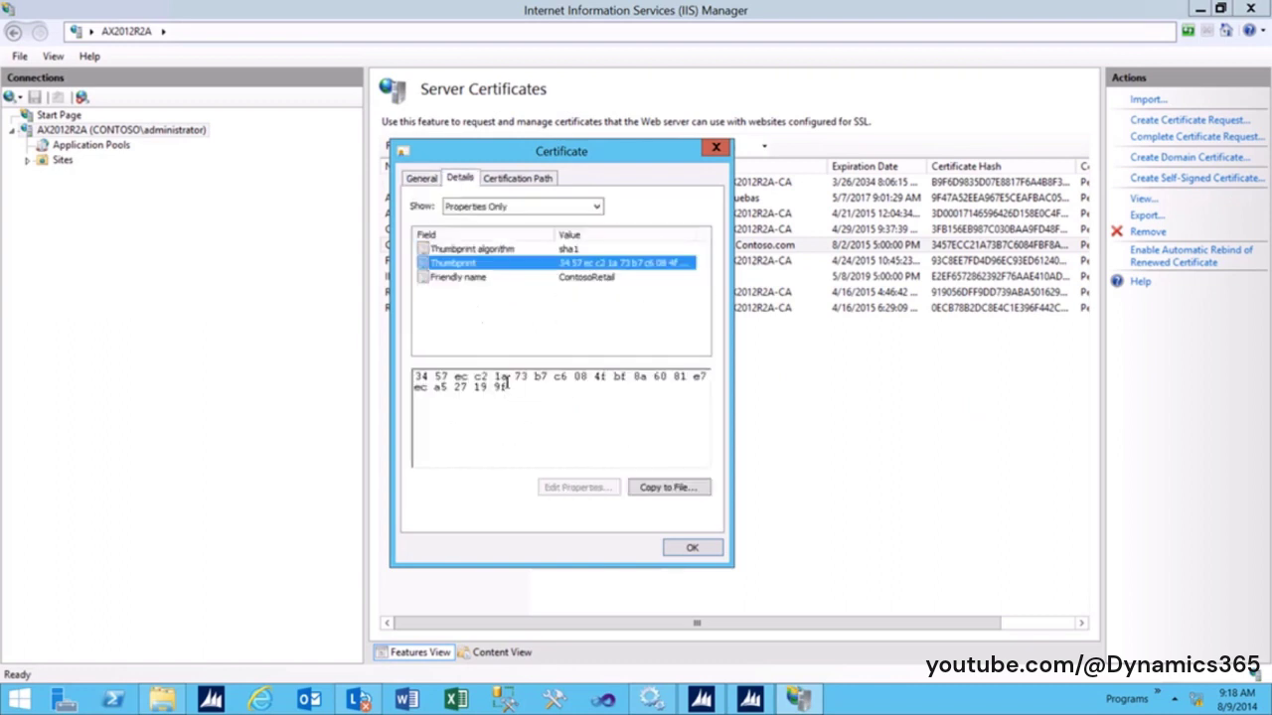
drag(507, 383, 385, 369)
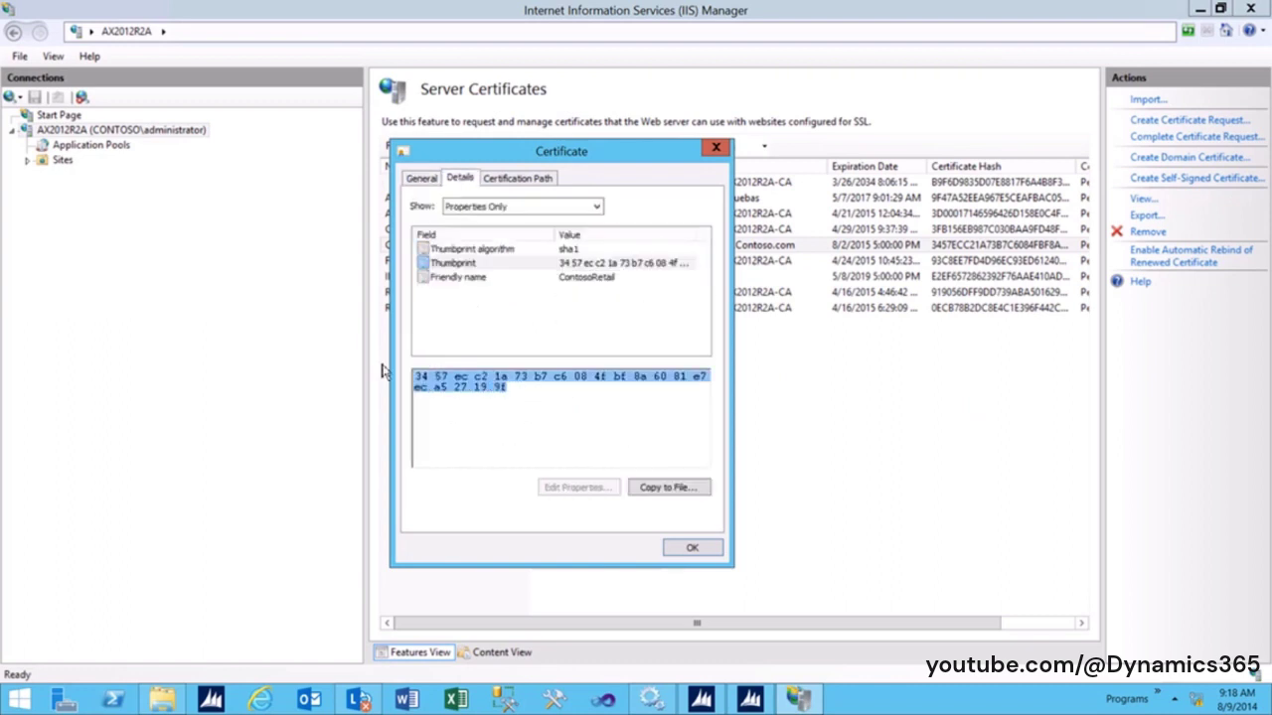
- Return to Dynamics AX Setup, enter the copied SSL certificate thumbprint without spaces, retype its leading digits as 34, and continue
click(700, 699)
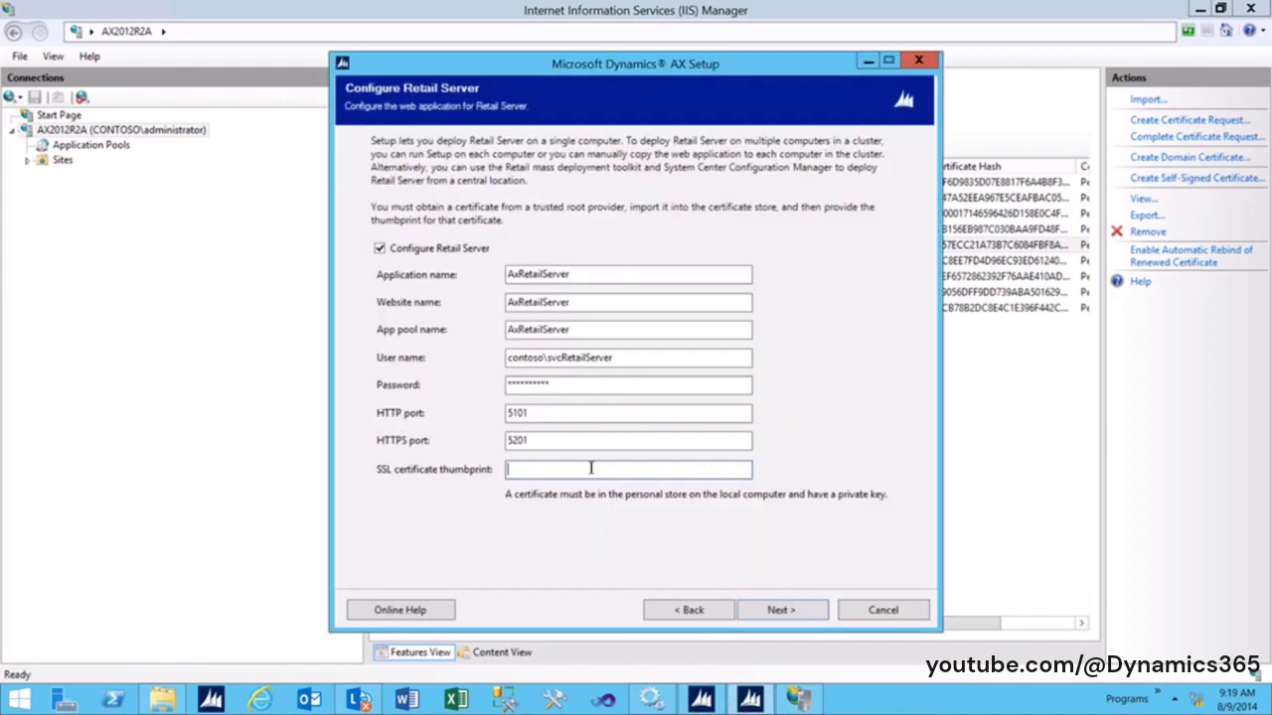
text(847ecc21a73b7c6084fbf8a6081e7eca527199f)
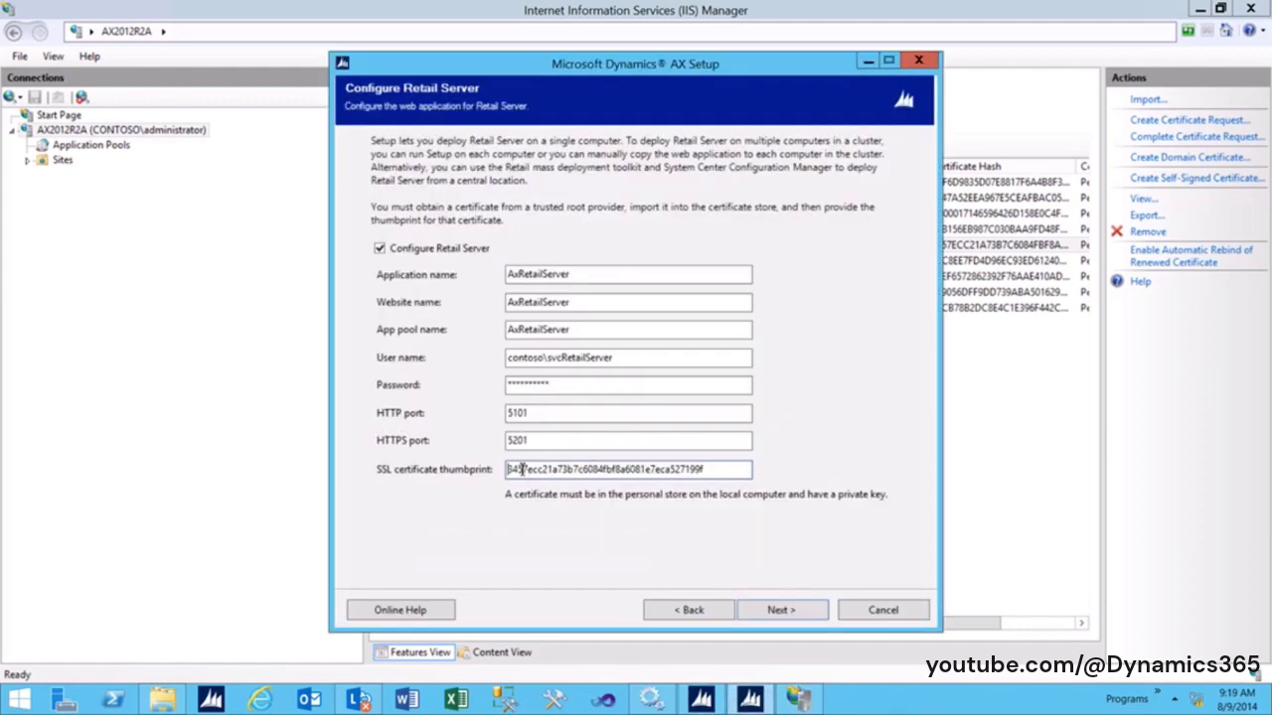
drag(518, 469, 490, 480)
text(34)
click(779, 610)
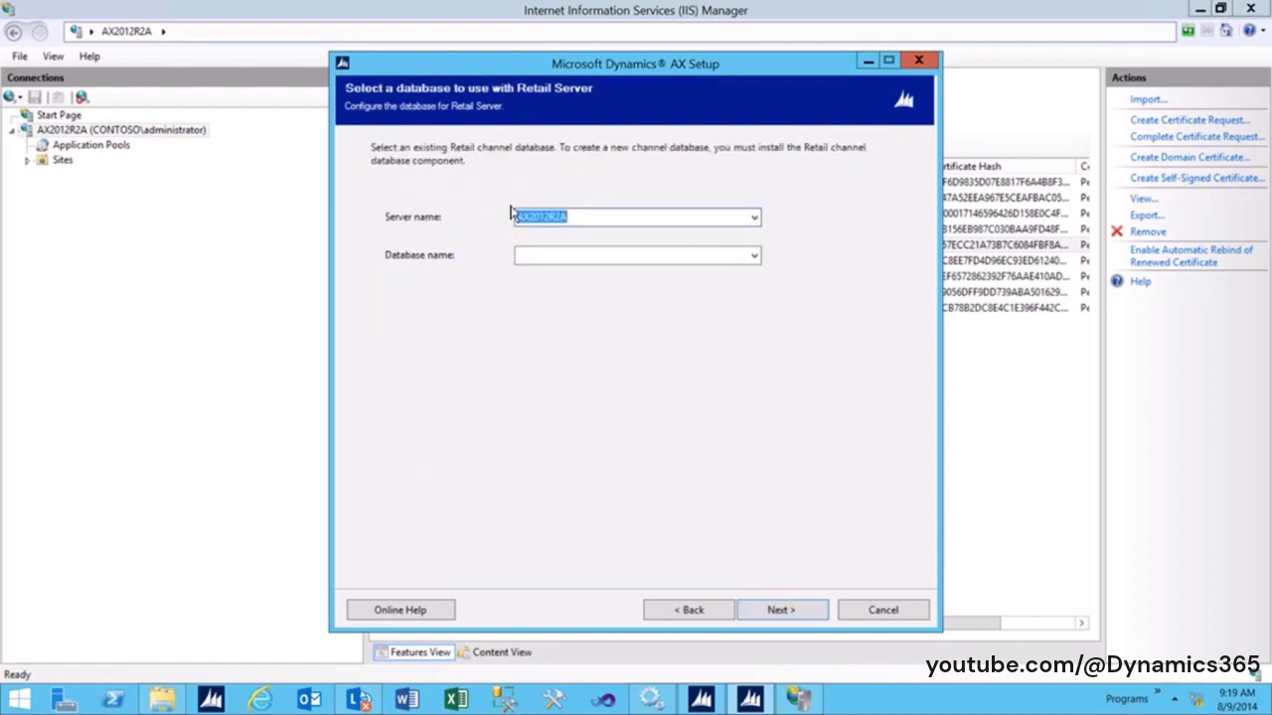
- Keep AX2012R2A as the Retail Server database server and set the database name to AXRetailStore
click(581, 218)
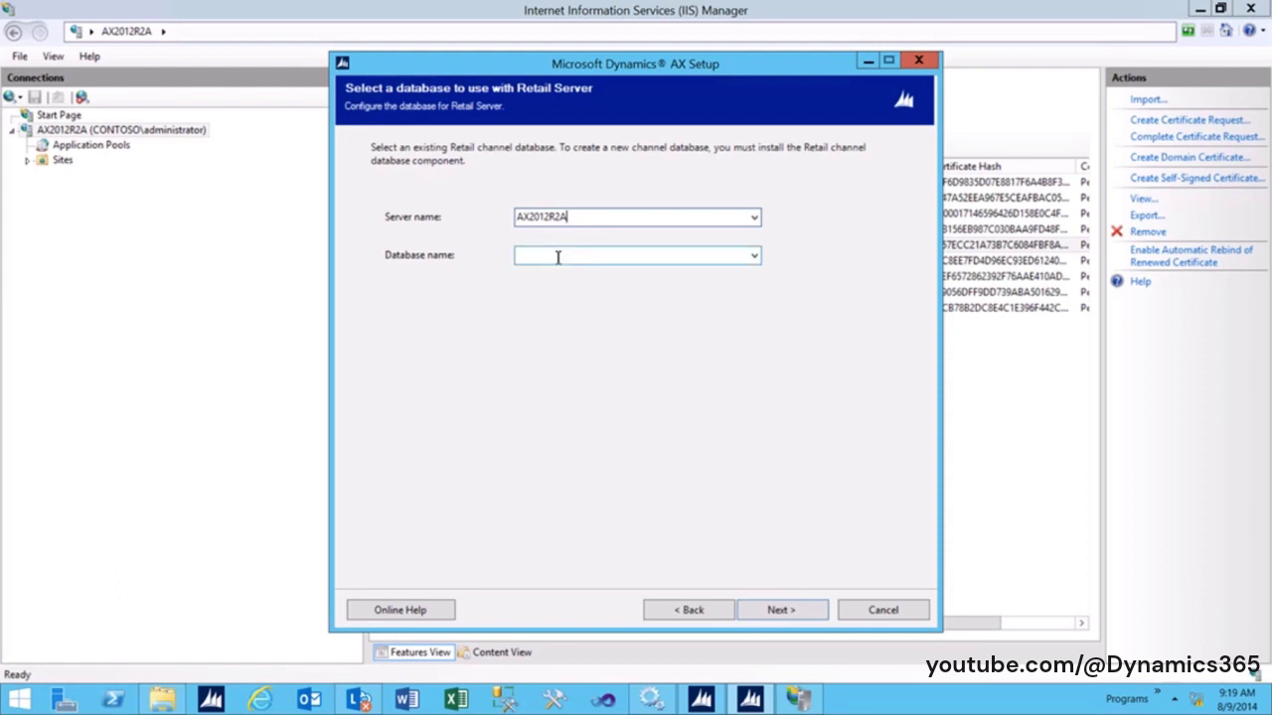
click(558, 257)
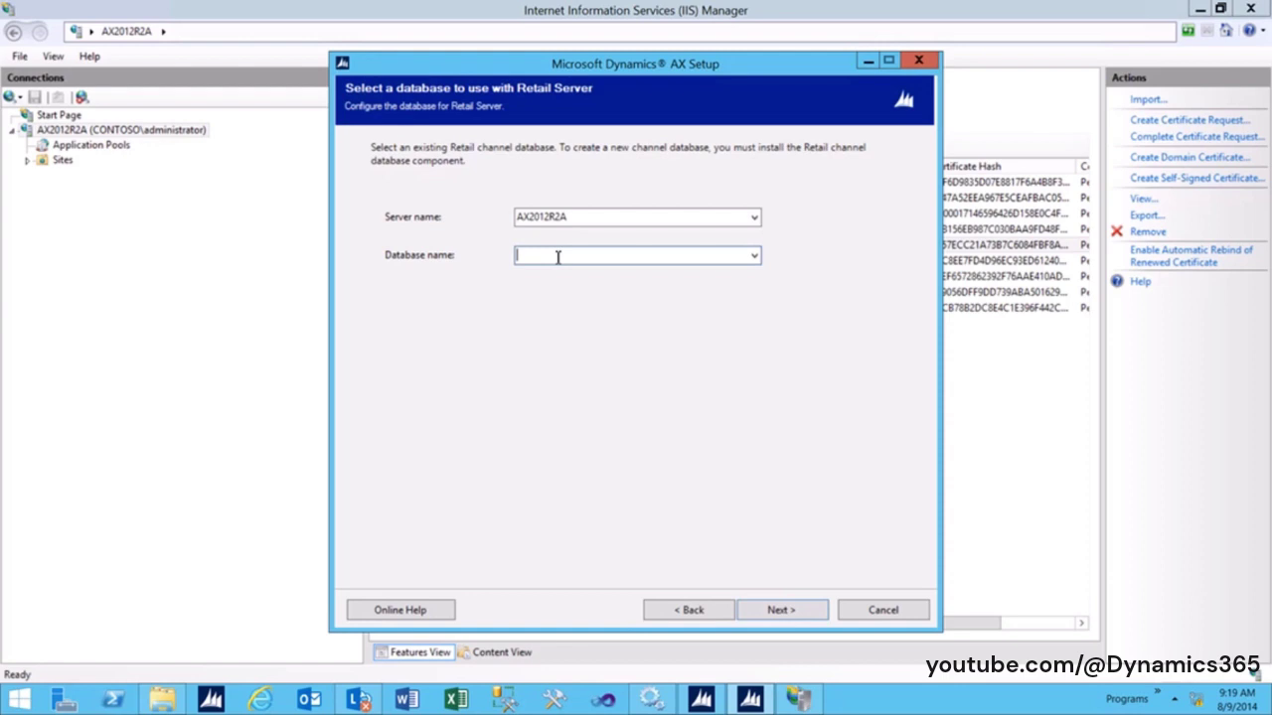
text(AXRetailStore)
- Continue past the prerequisite validation and start installing Retail Server
click(778, 613)
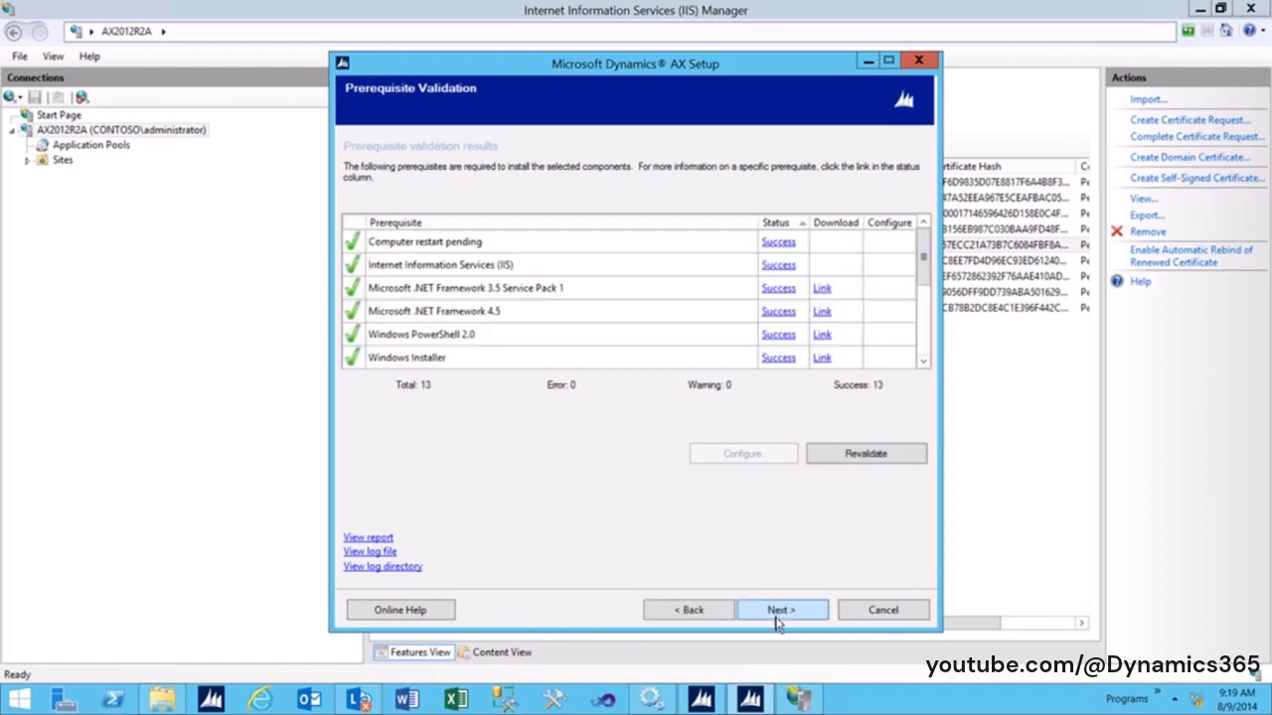
click(778, 610)
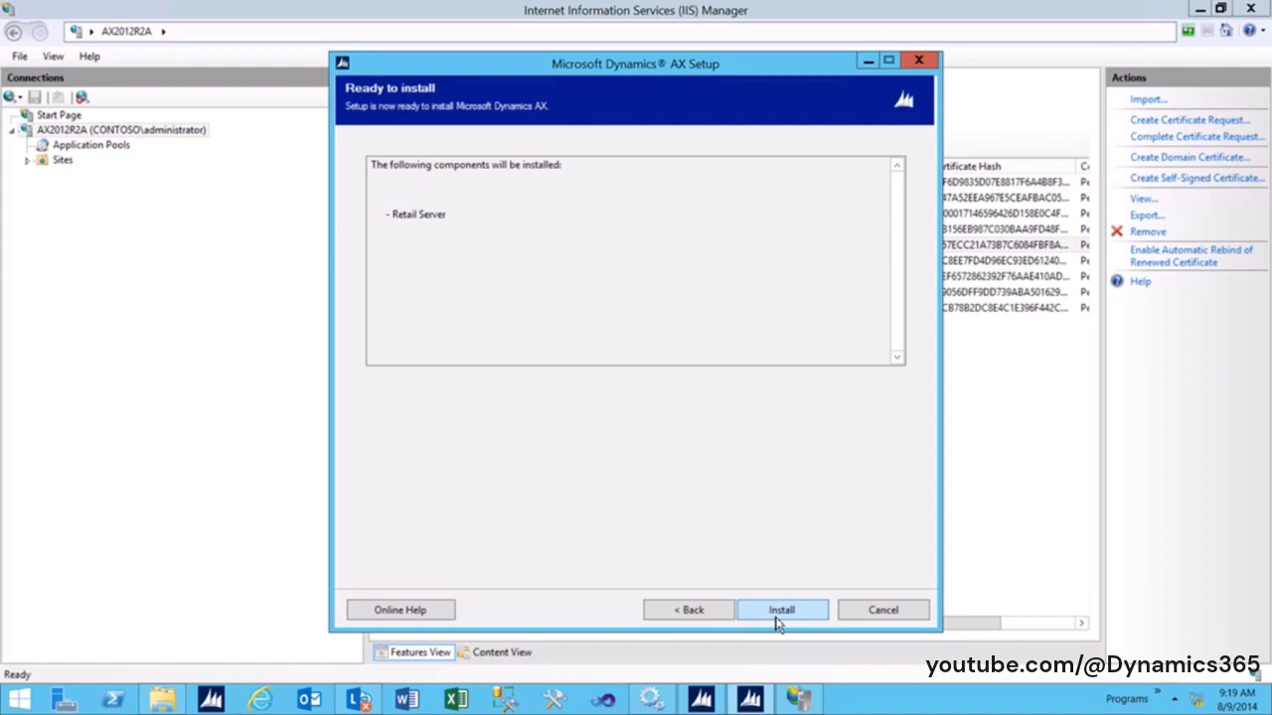
click(780, 613)
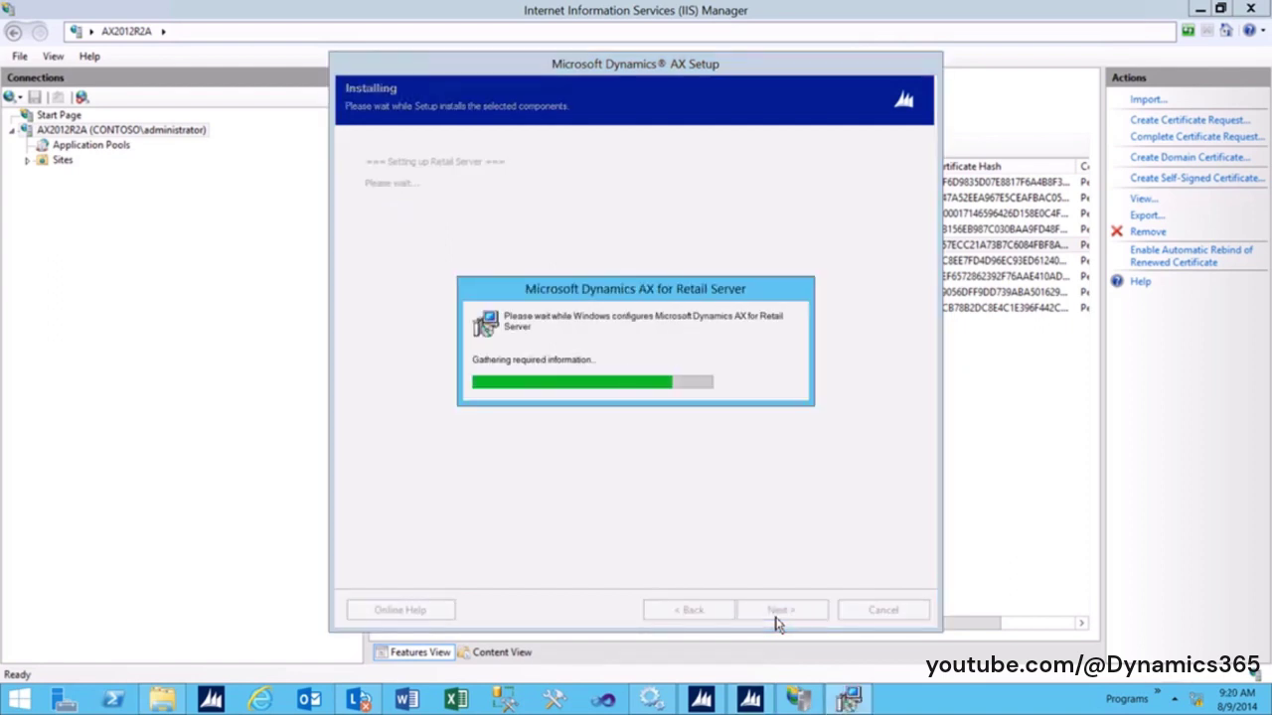
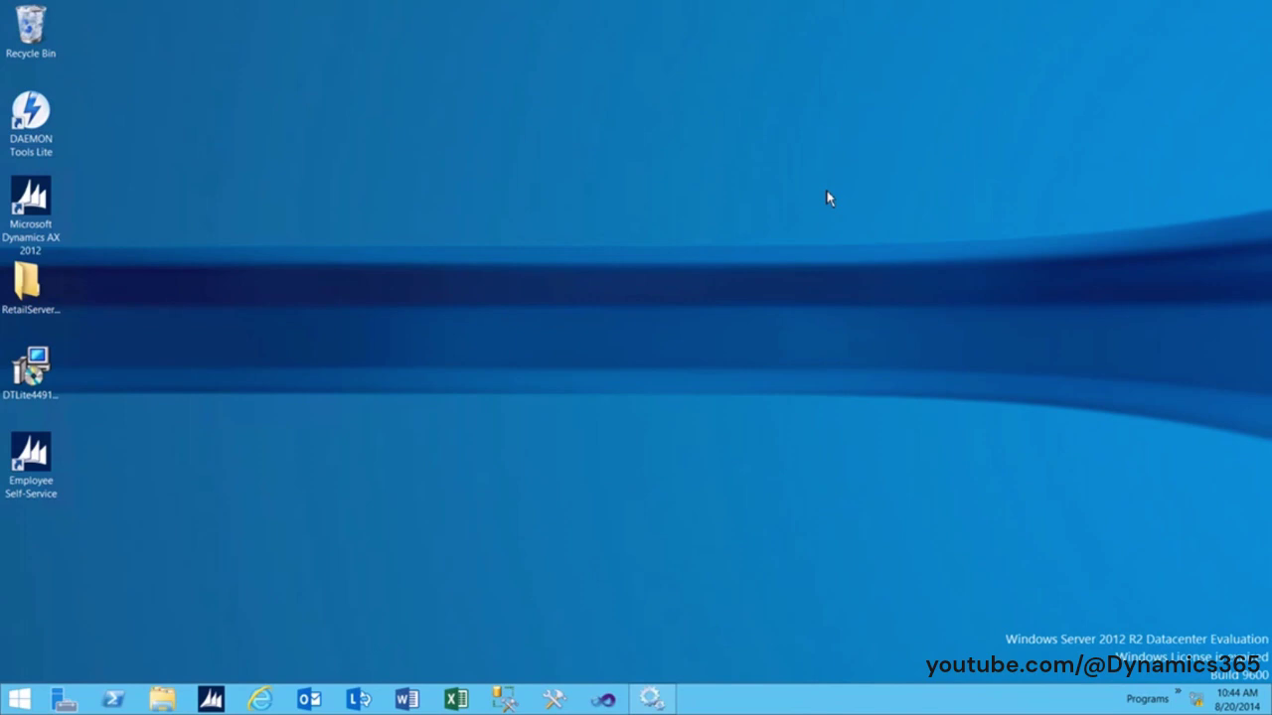
- Open C:\inetpub\wwwroot in File Explorer and create a new folder named RetailServerMediaWebsite there
key(super+e)
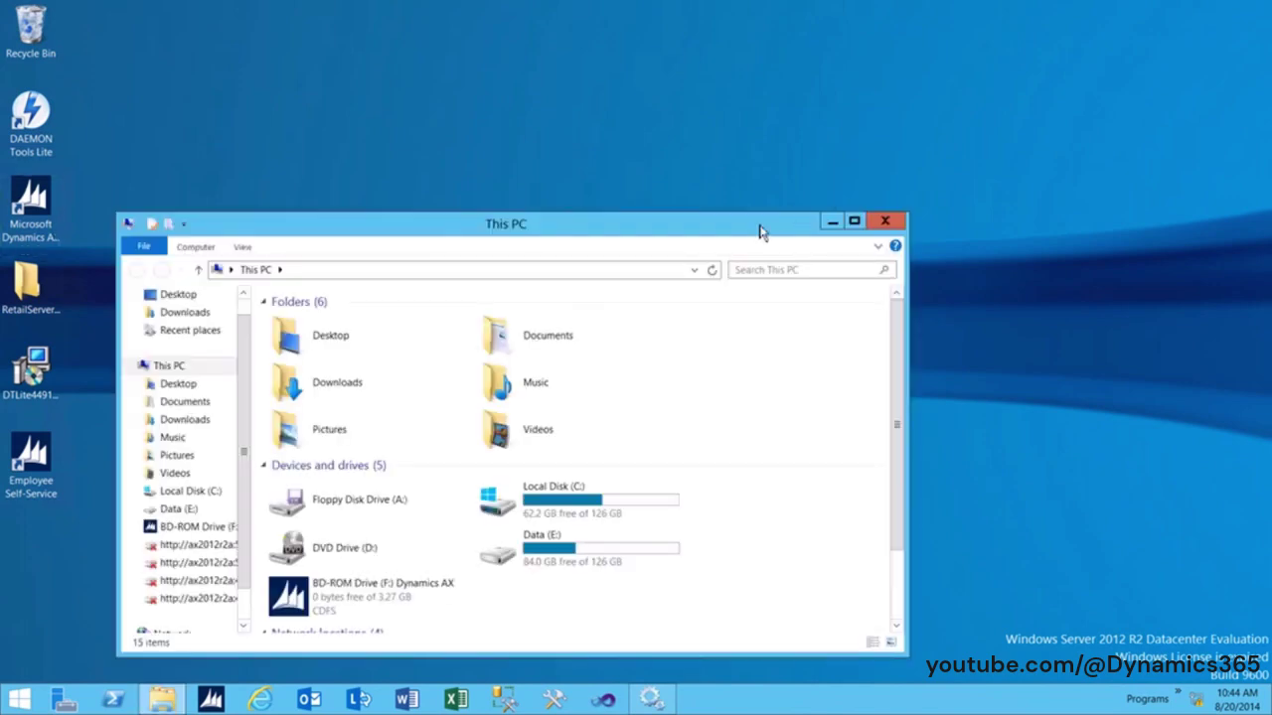
double_click(596, 495)
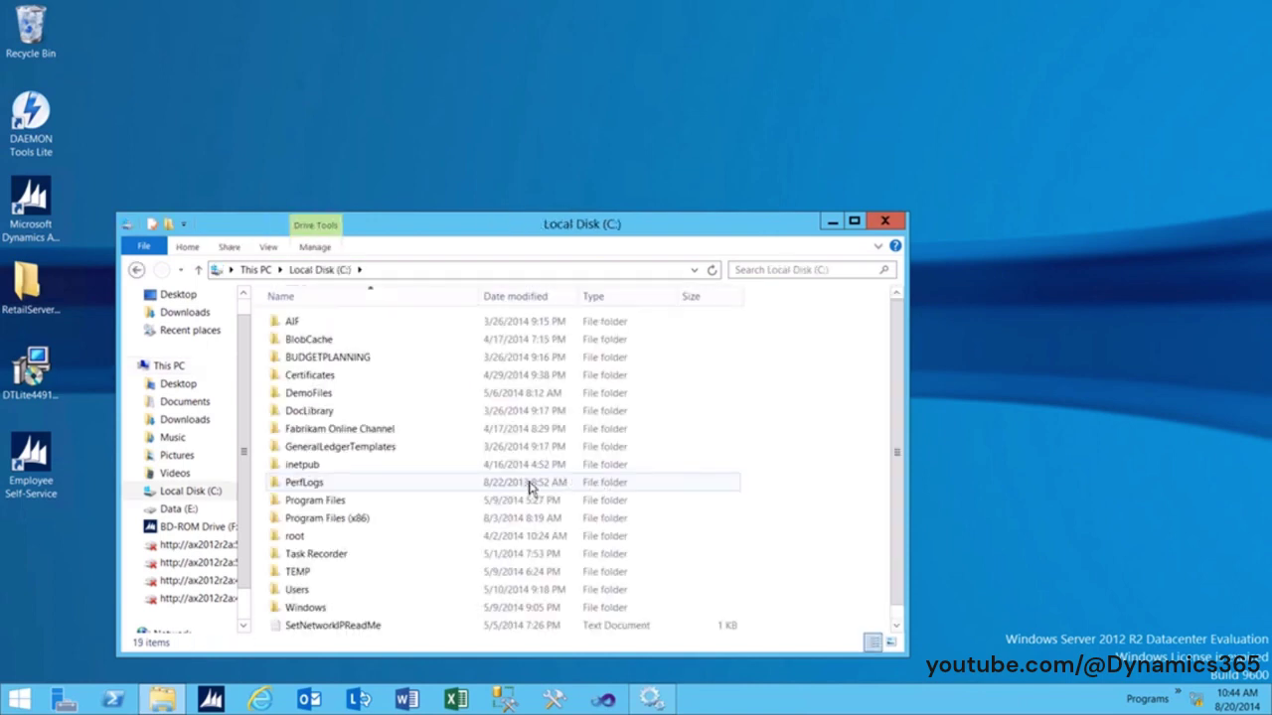
double_click(328, 464)
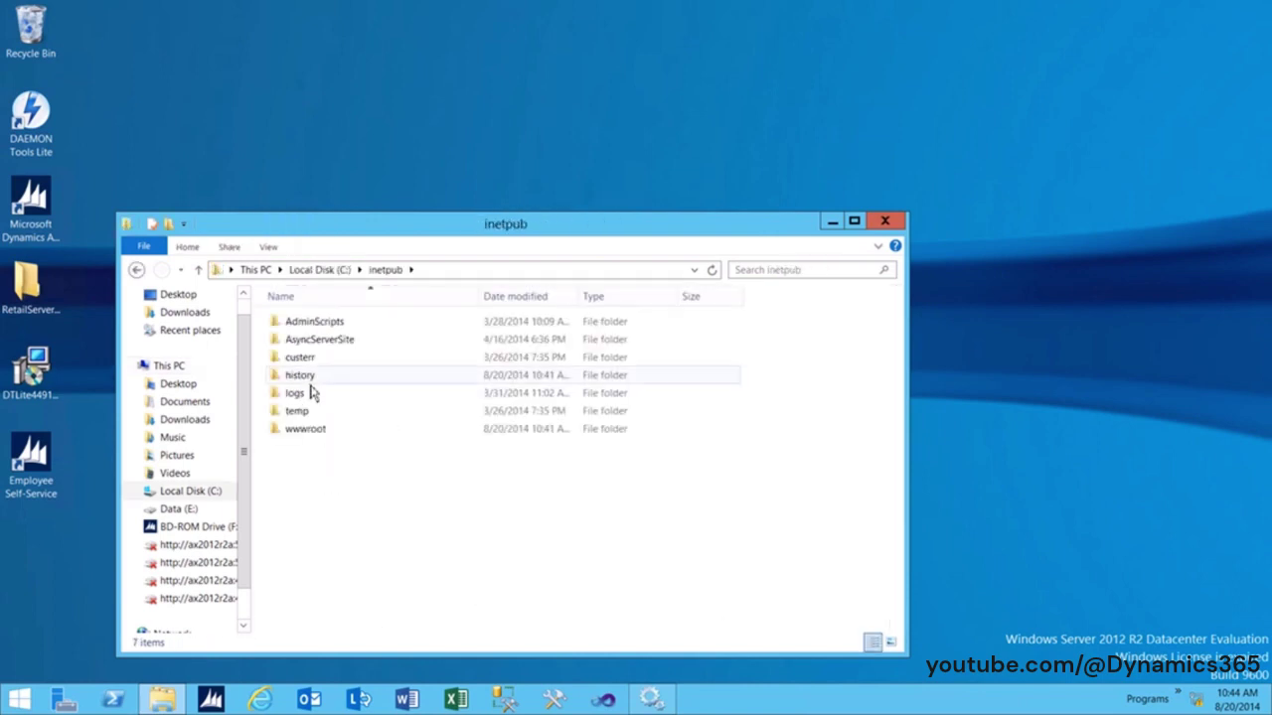
double_click(307, 430)
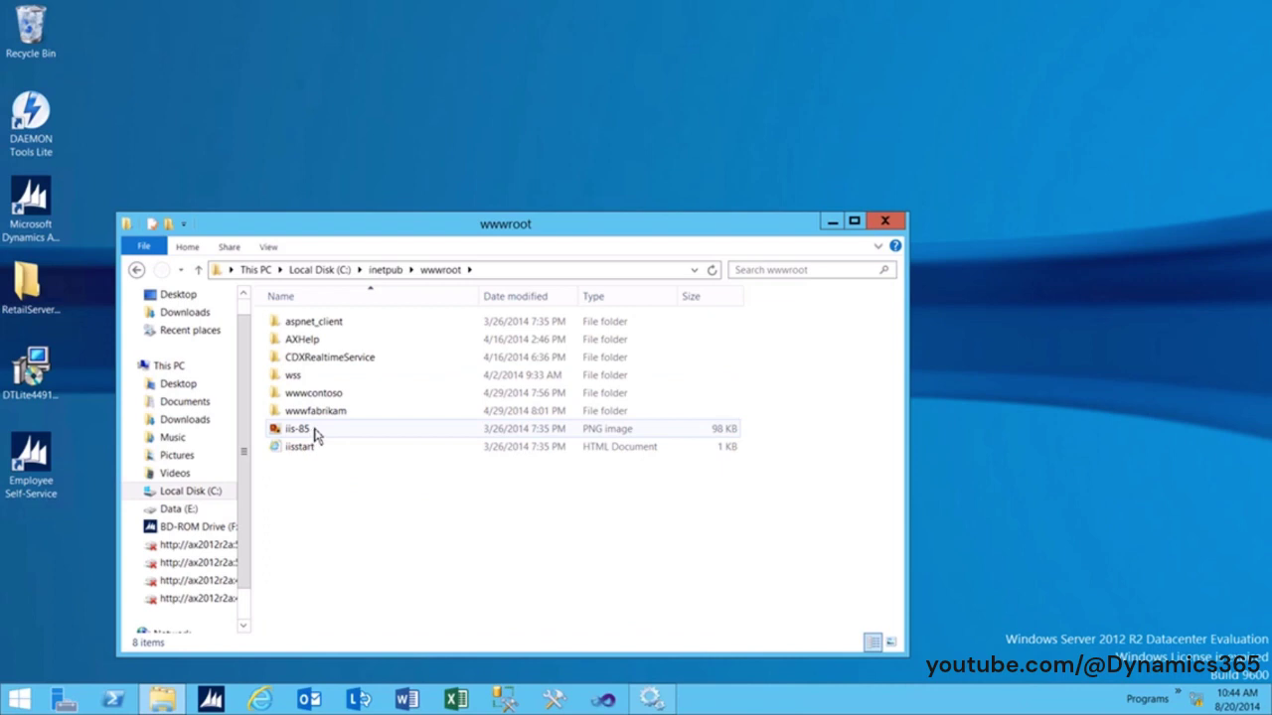
right_click(367, 486)
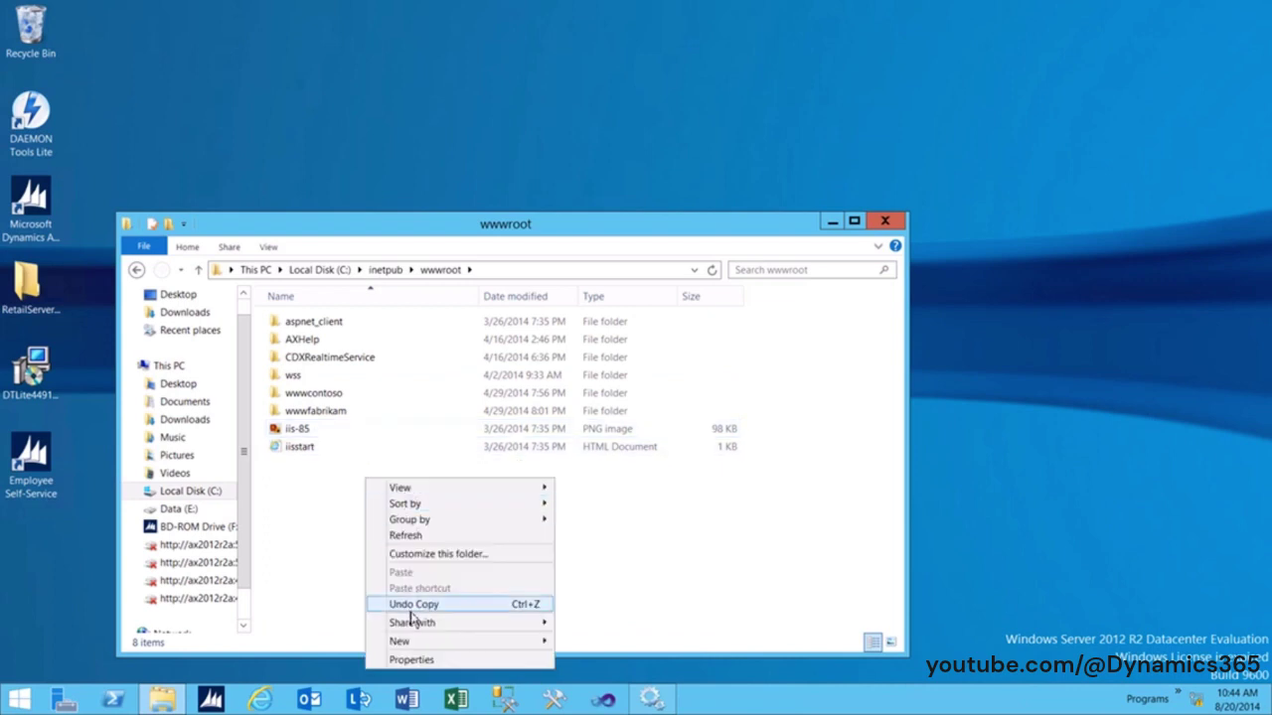
mouse_move(407, 640)
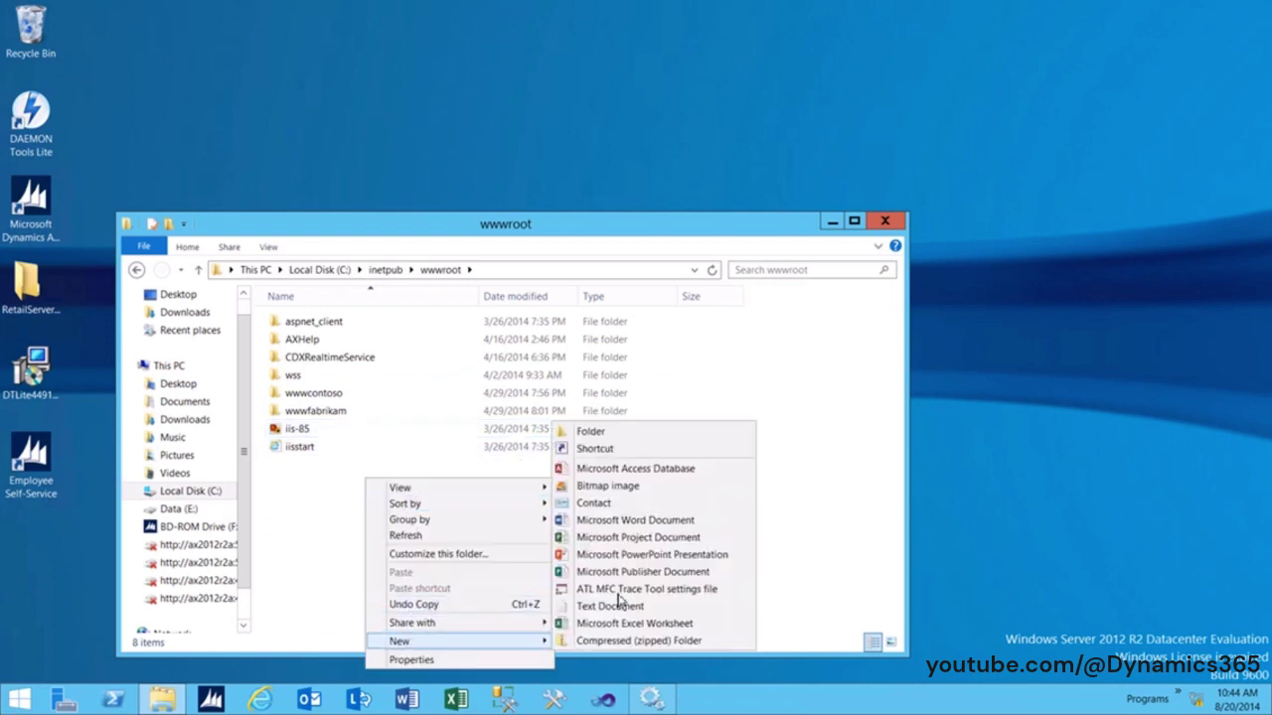
click(590, 431)
text(R)
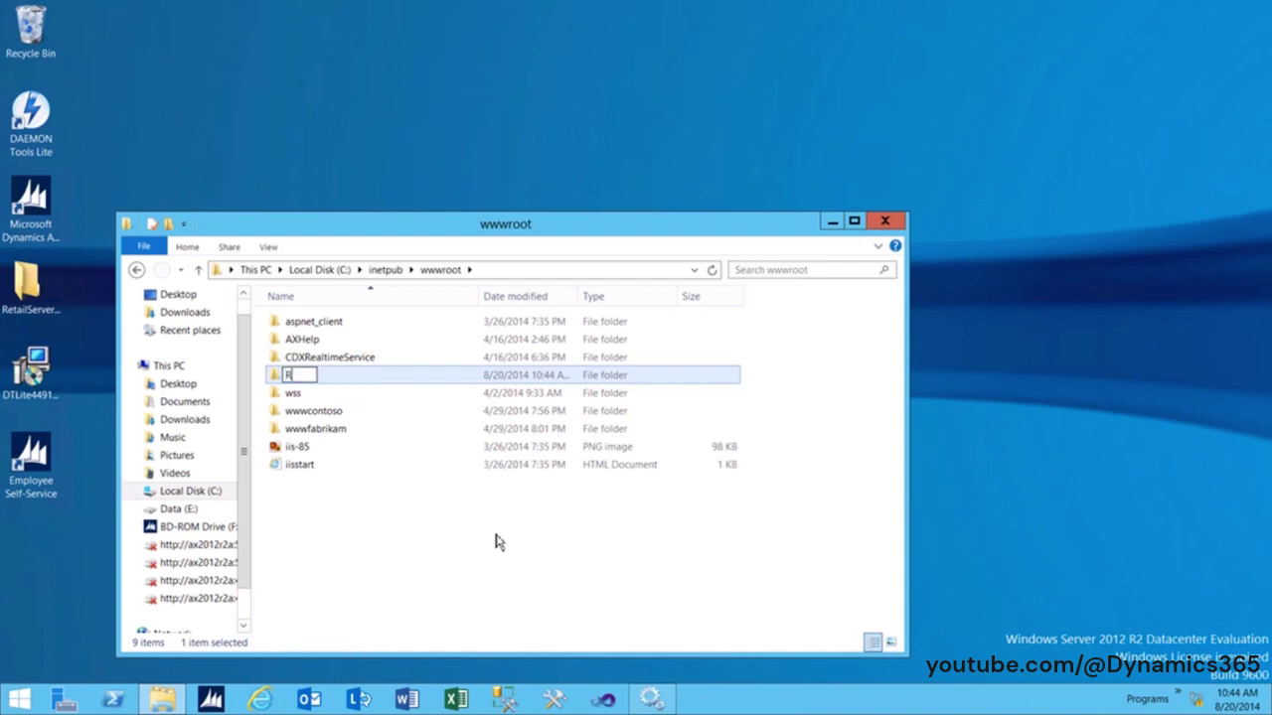
text(etailServerMediaWebsite)
key(Return)
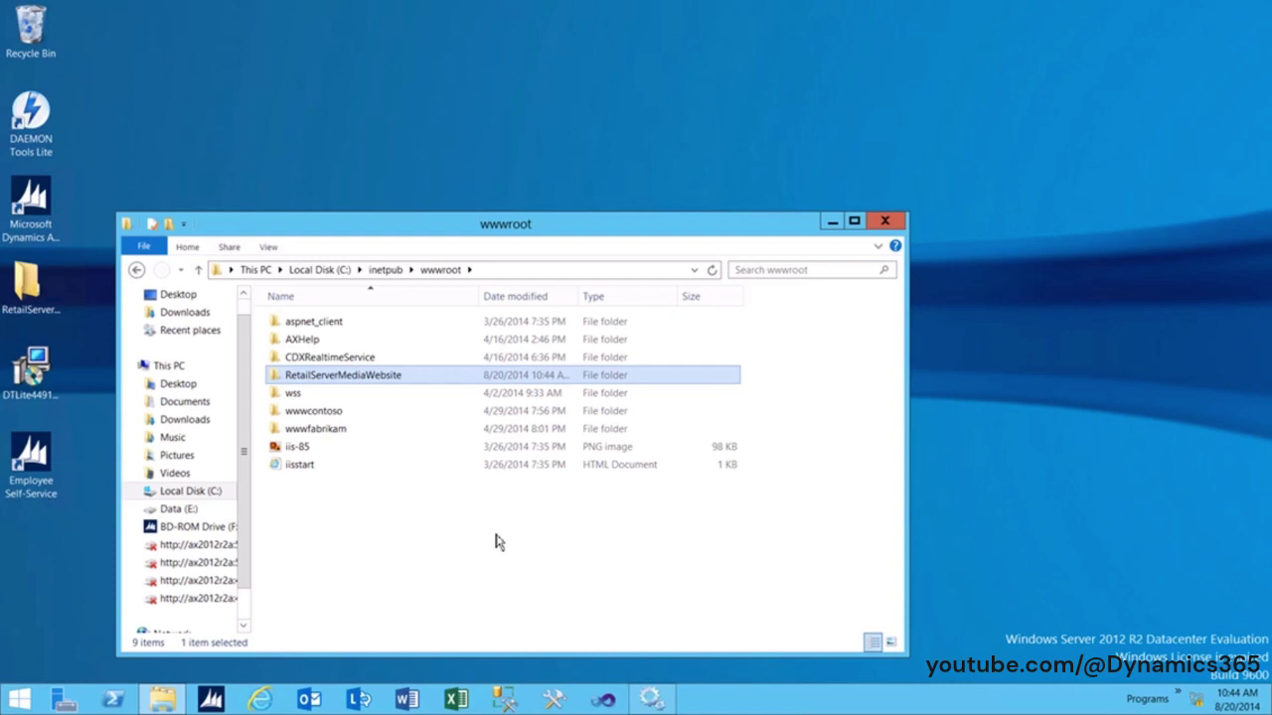
- Copy the Images folder from the desktop's RetailServerMediaWebsite folder into the new RetailServerMediaWebsite folder under wwwroot
key(Return)
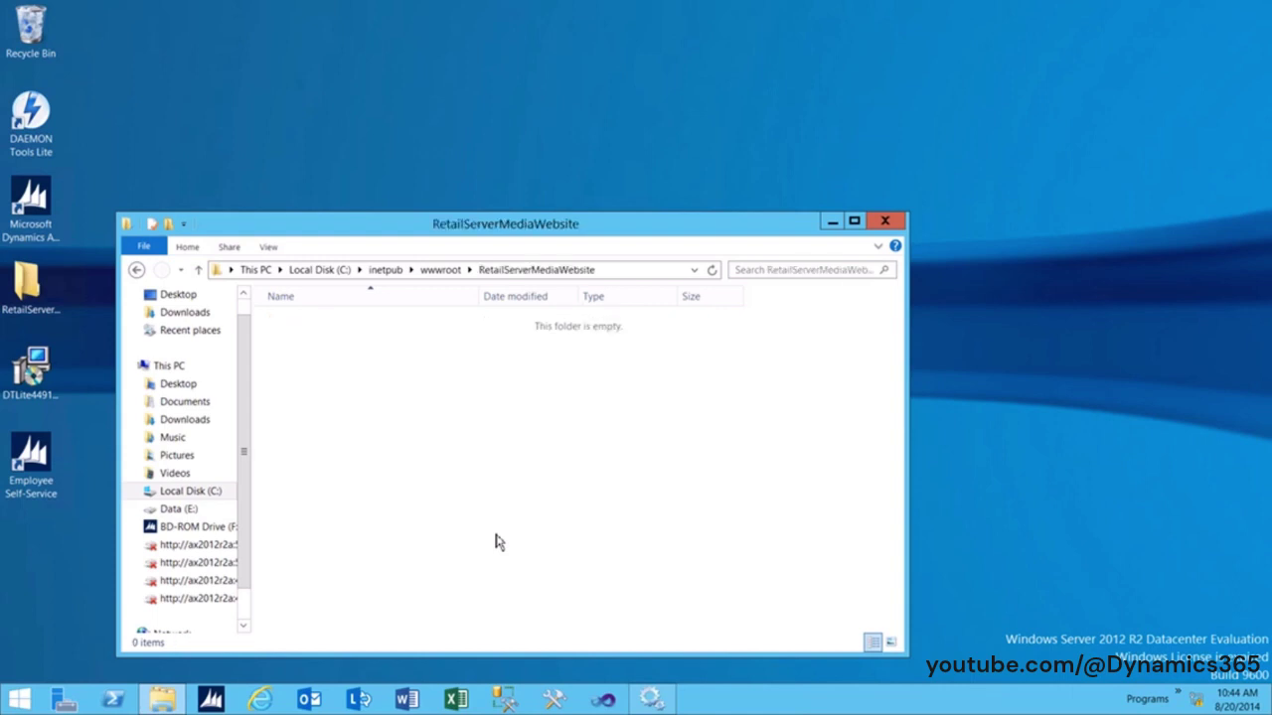
click(27, 288)
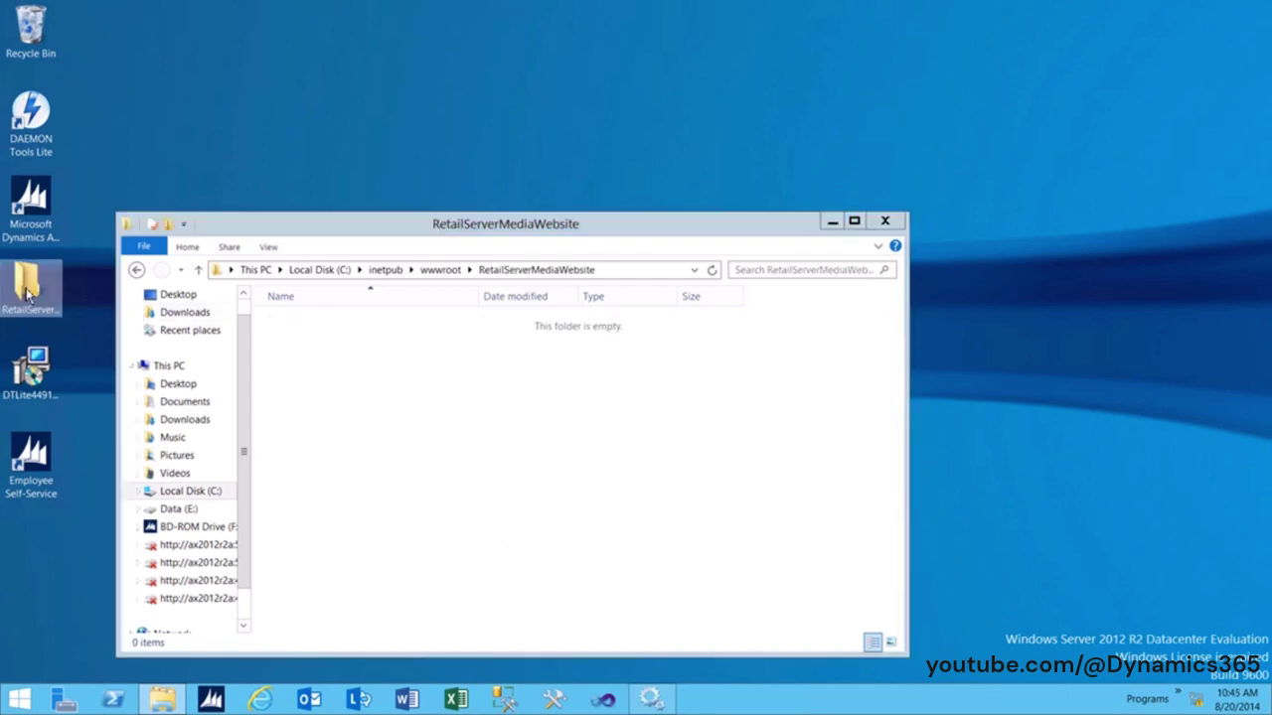
double_click(28, 288)
click(316, 347)
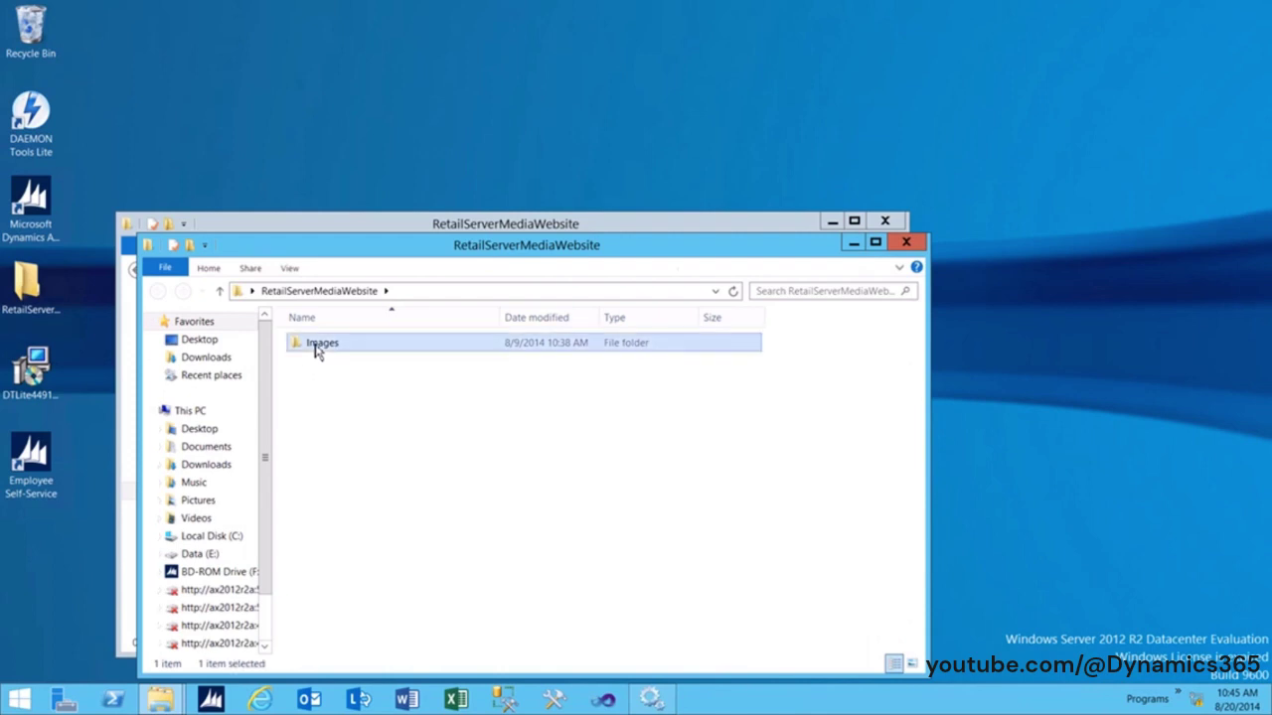
click(356, 231)
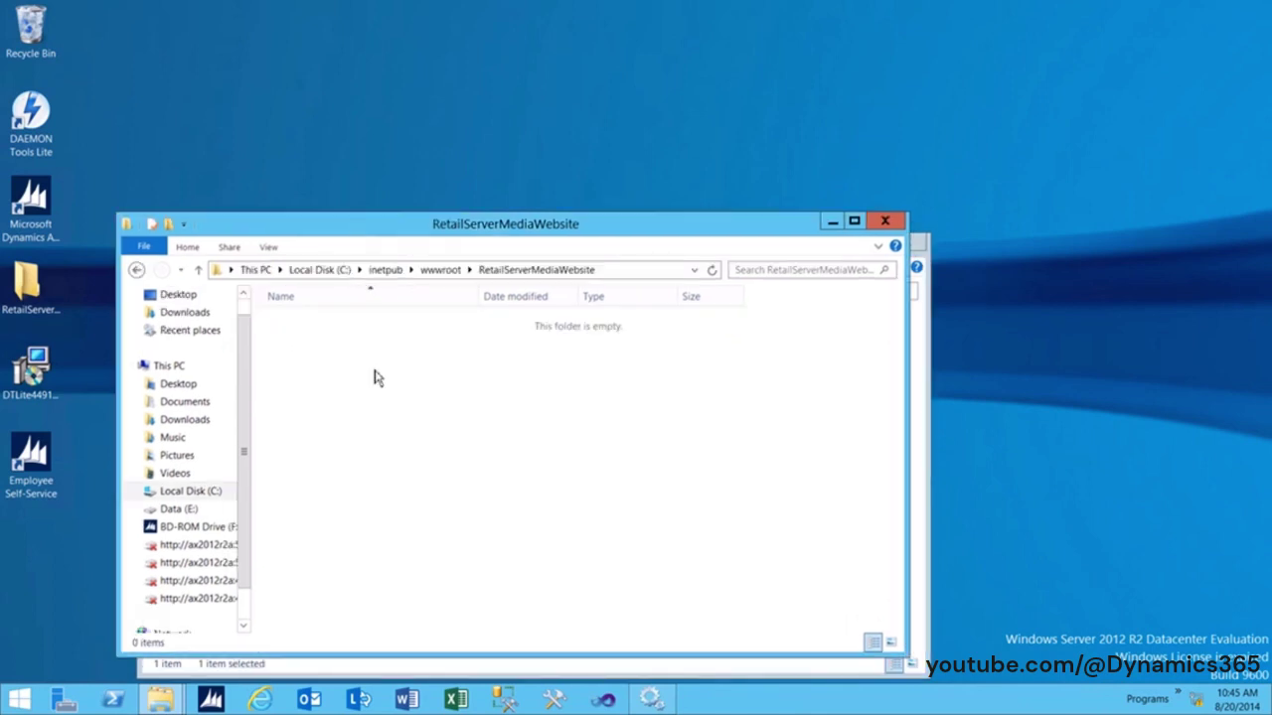
key(ctrl+v)
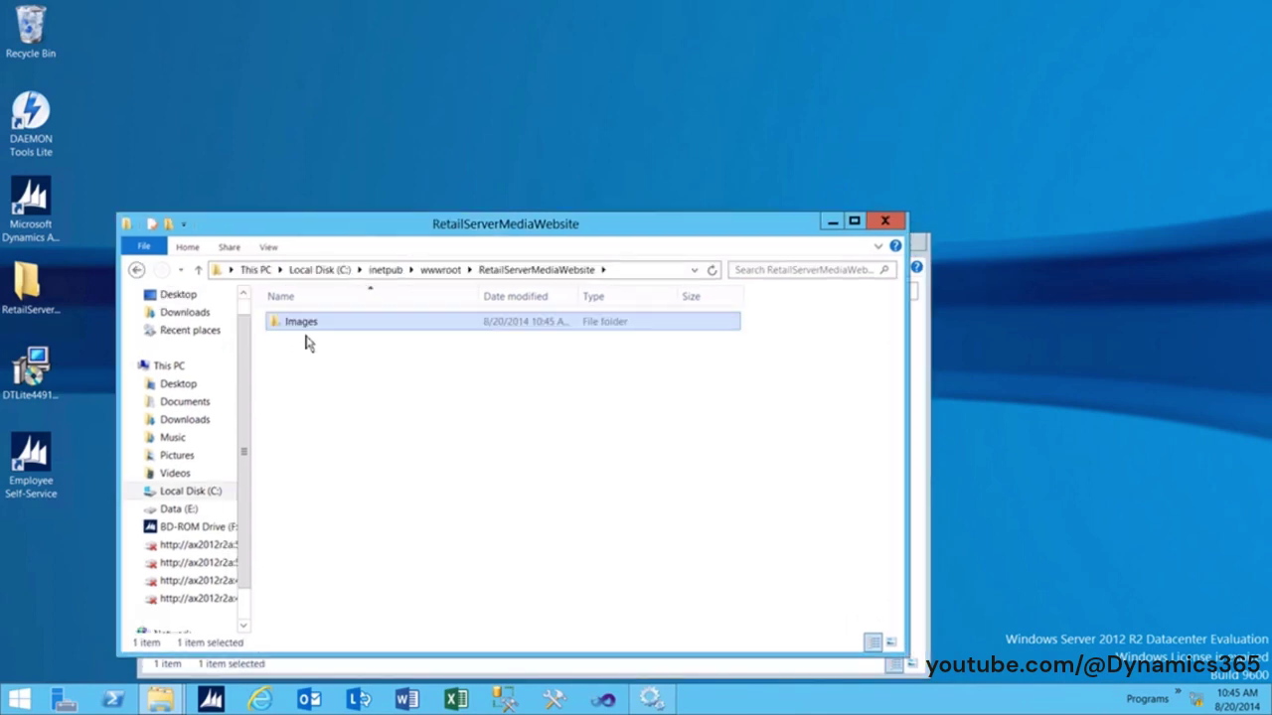
- Examine the image files in the Products and Workers subfolders of the copied Images folder, and move the window aside
double_click(301, 328)
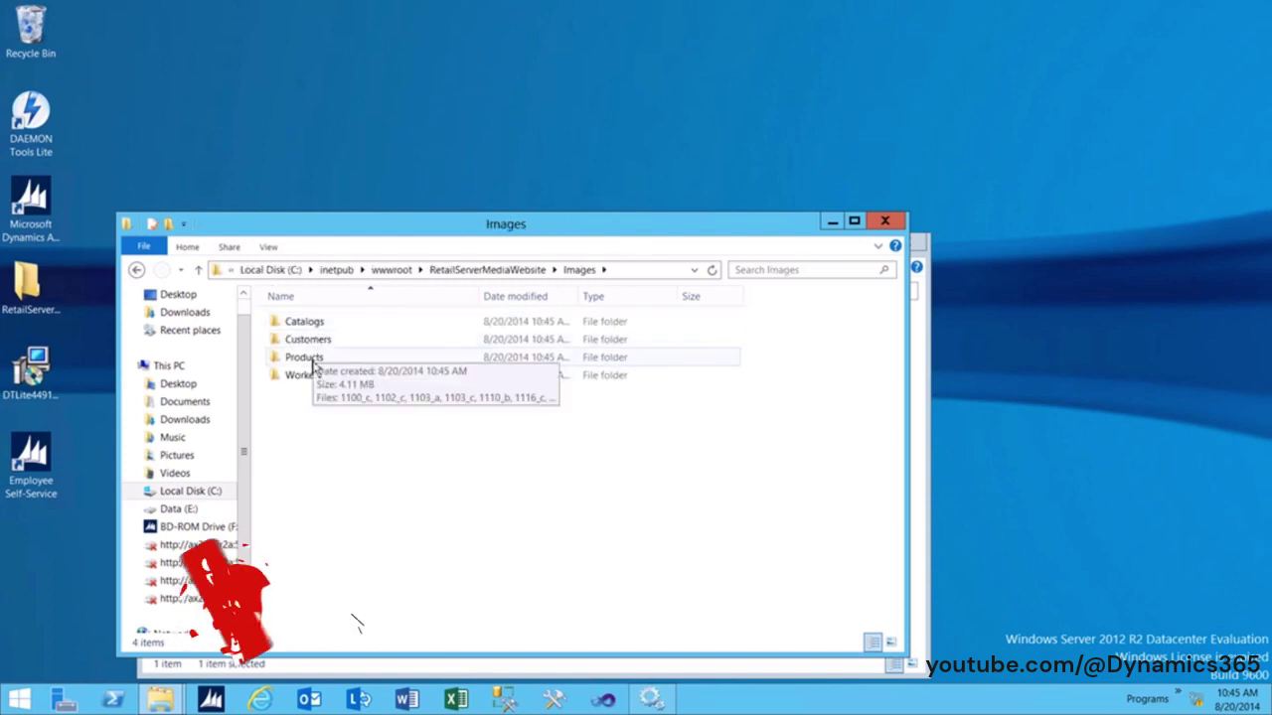
double_click(310, 360)
scroll(341, 393, down, 3)
scroll(341, 396, up, 3)
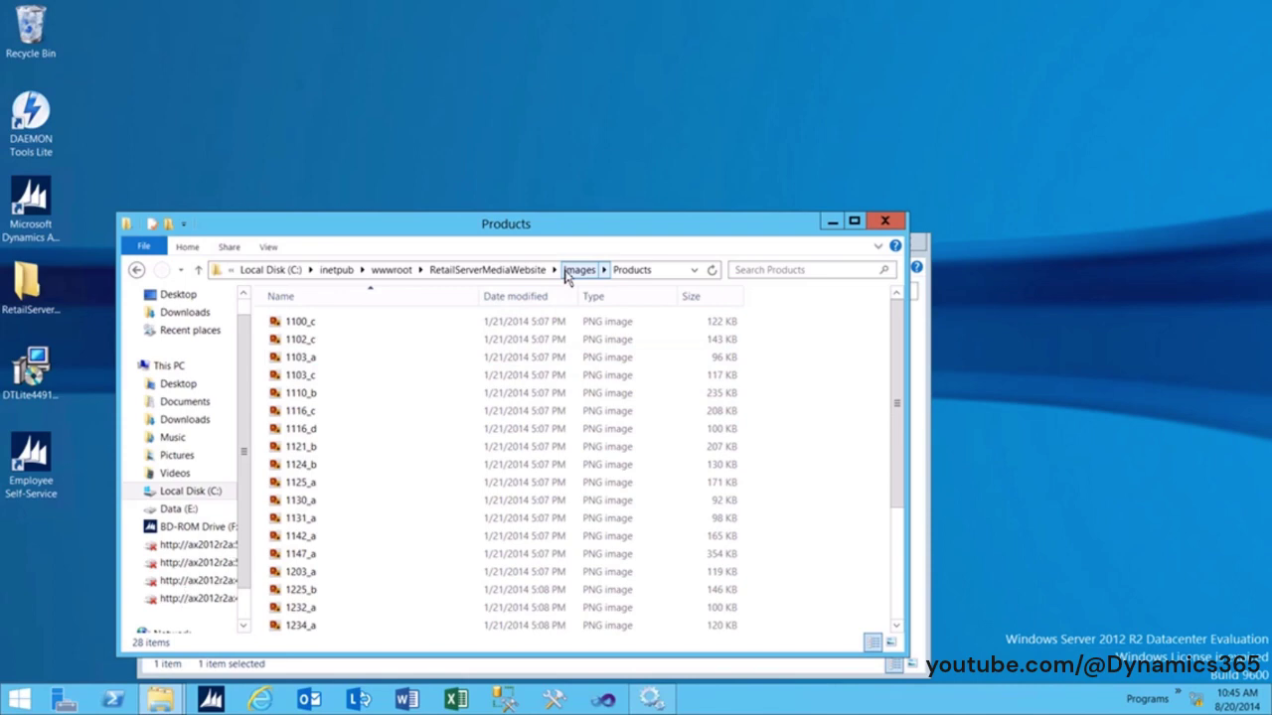
click(579, 269)
double_click(303, 375)
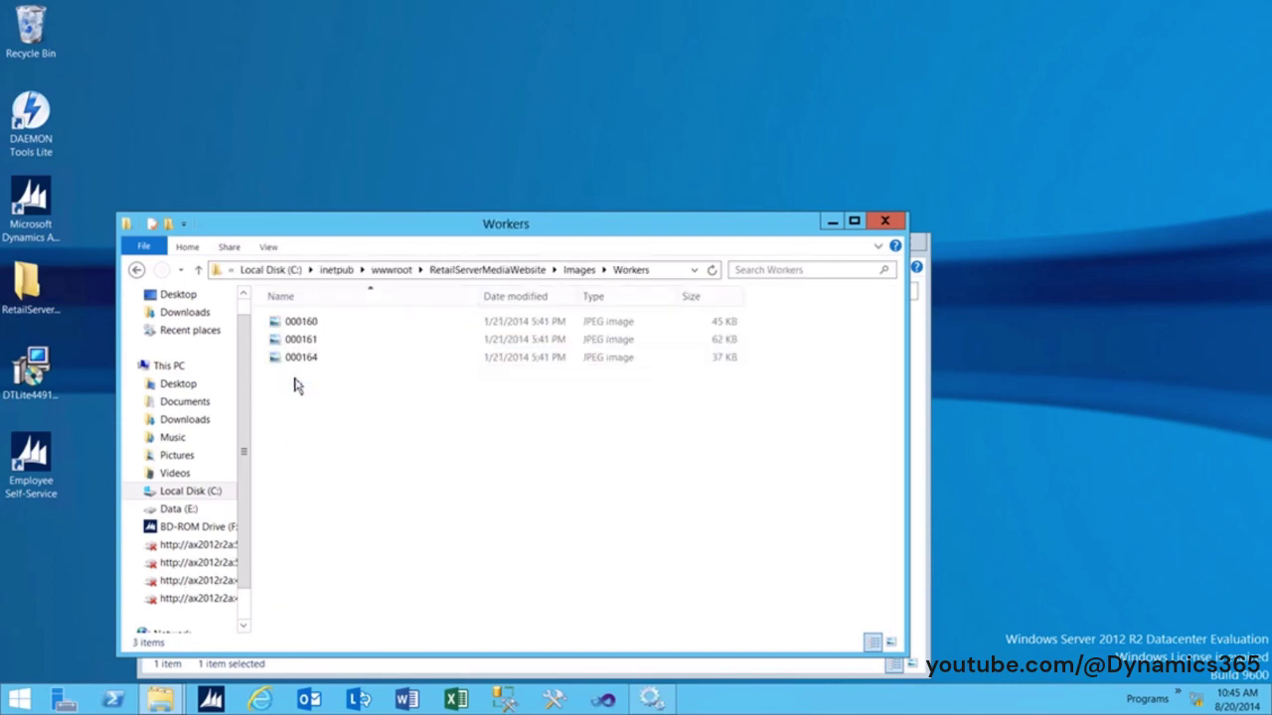
click(579, 269)
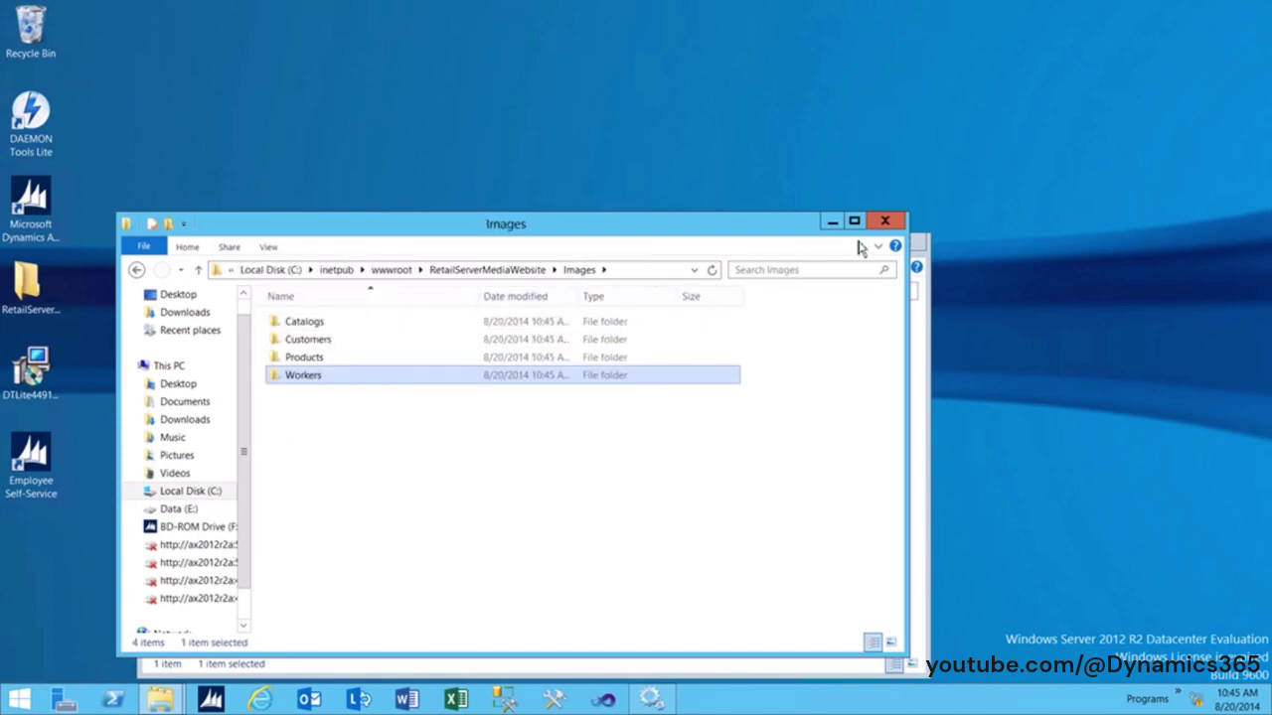
drag(730, 237, 1119, 113)
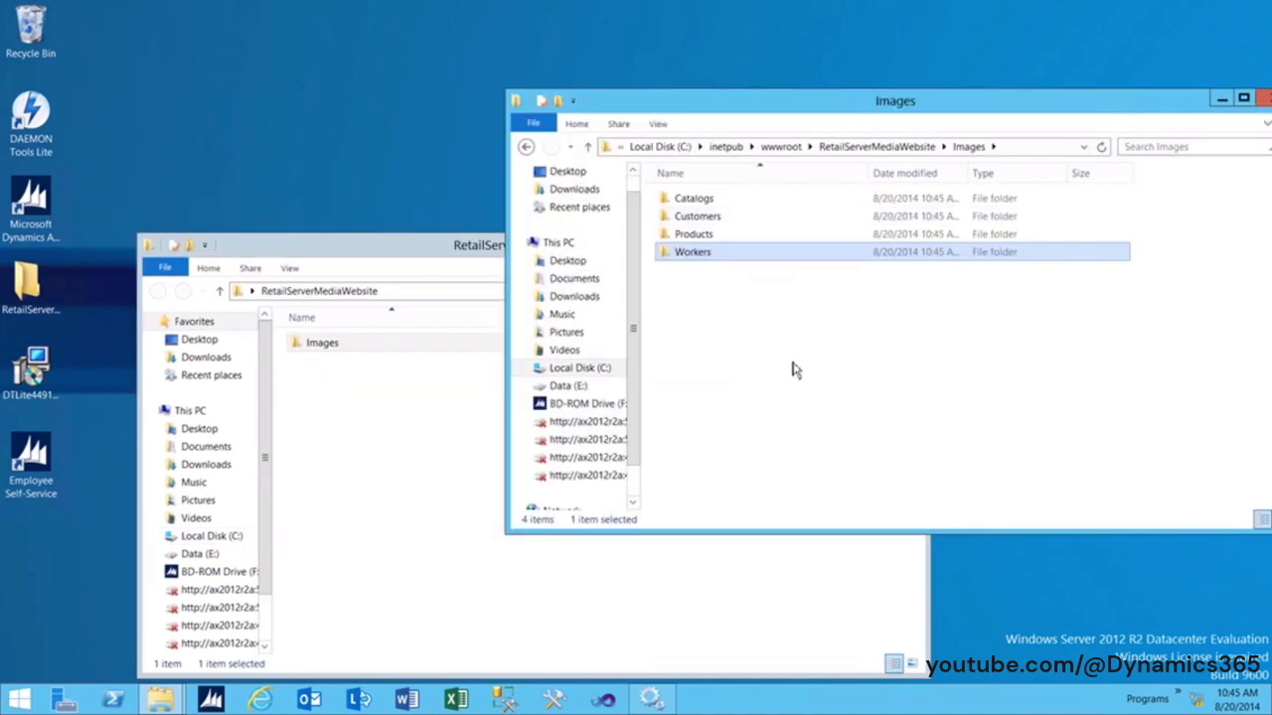
- Launch Internet Information Services (IIS) Manager by running inetmgr
key(super+r)
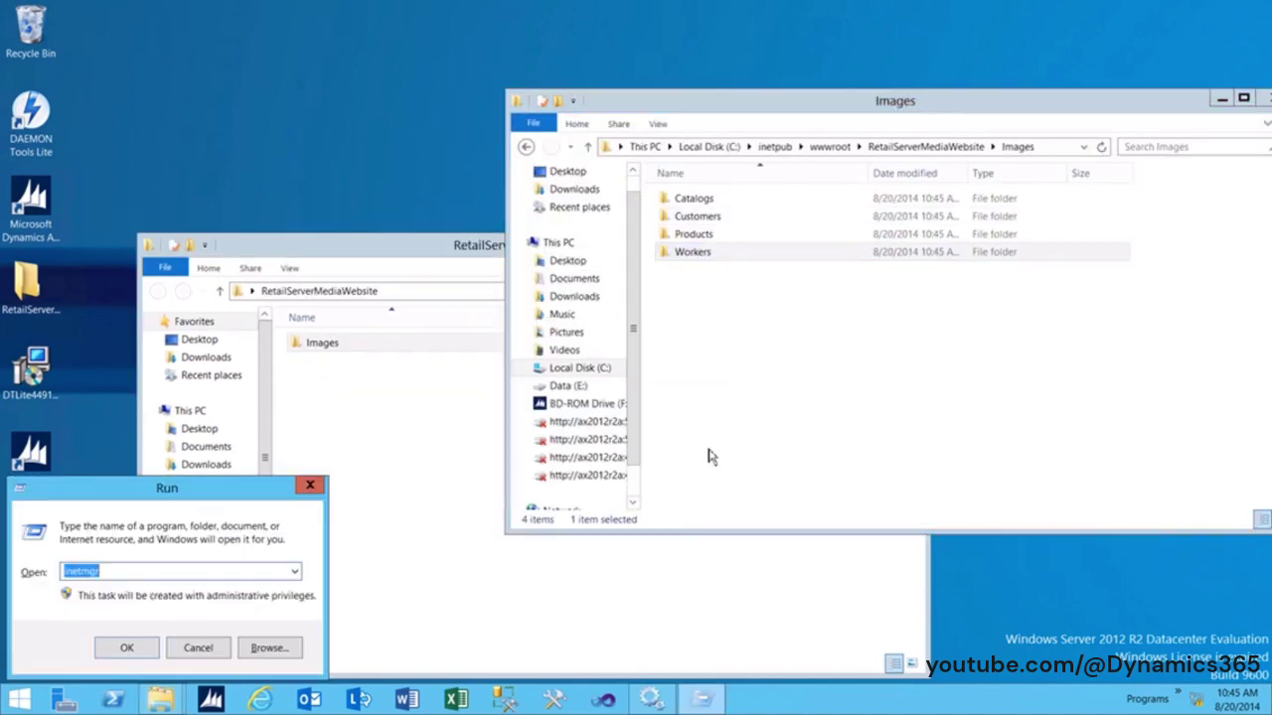
key(End)
key(Return)
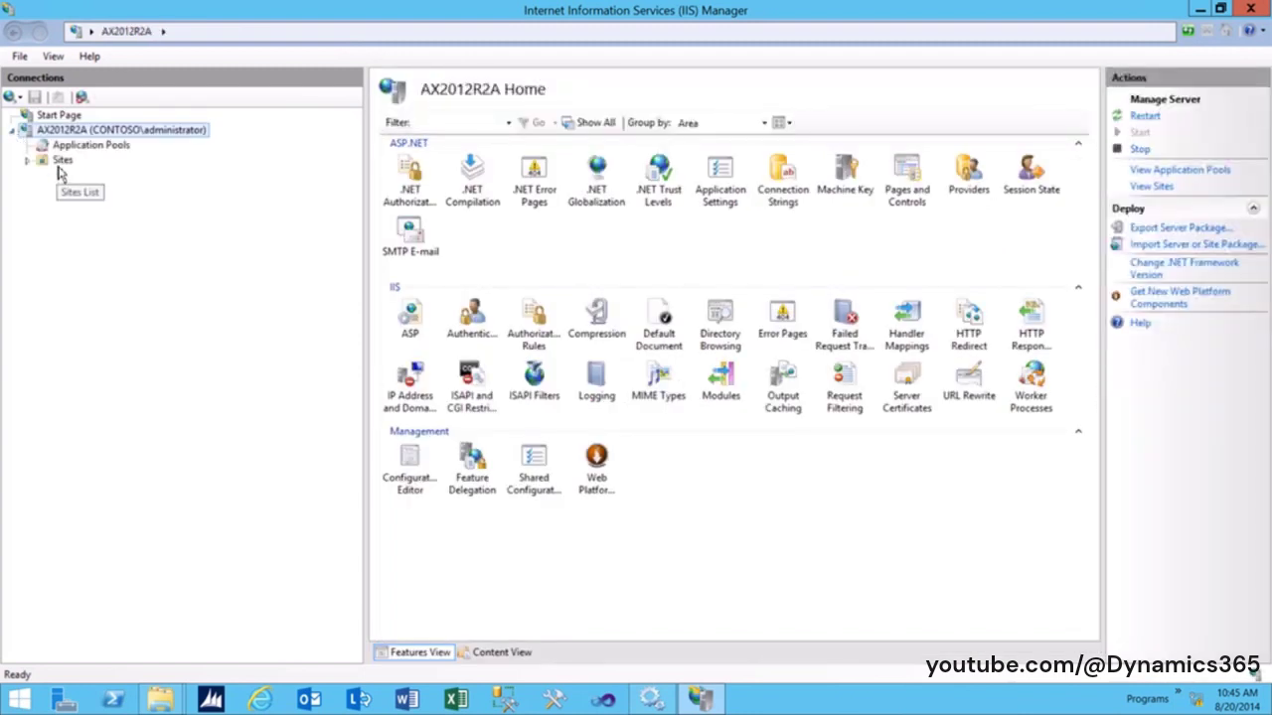
- Start adding a new website under Sites with RetailServerMediaWebsite as the site name
click(59, 162)
right_click(60, 163)
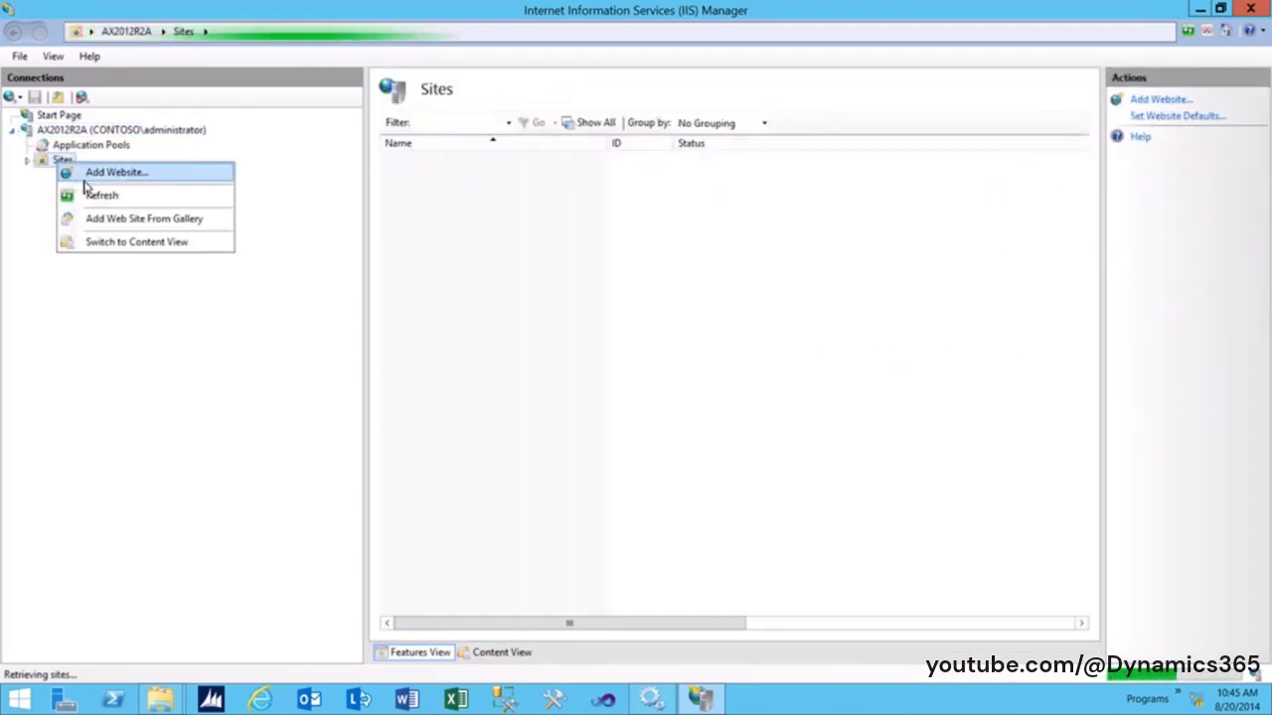
click(105, 192)
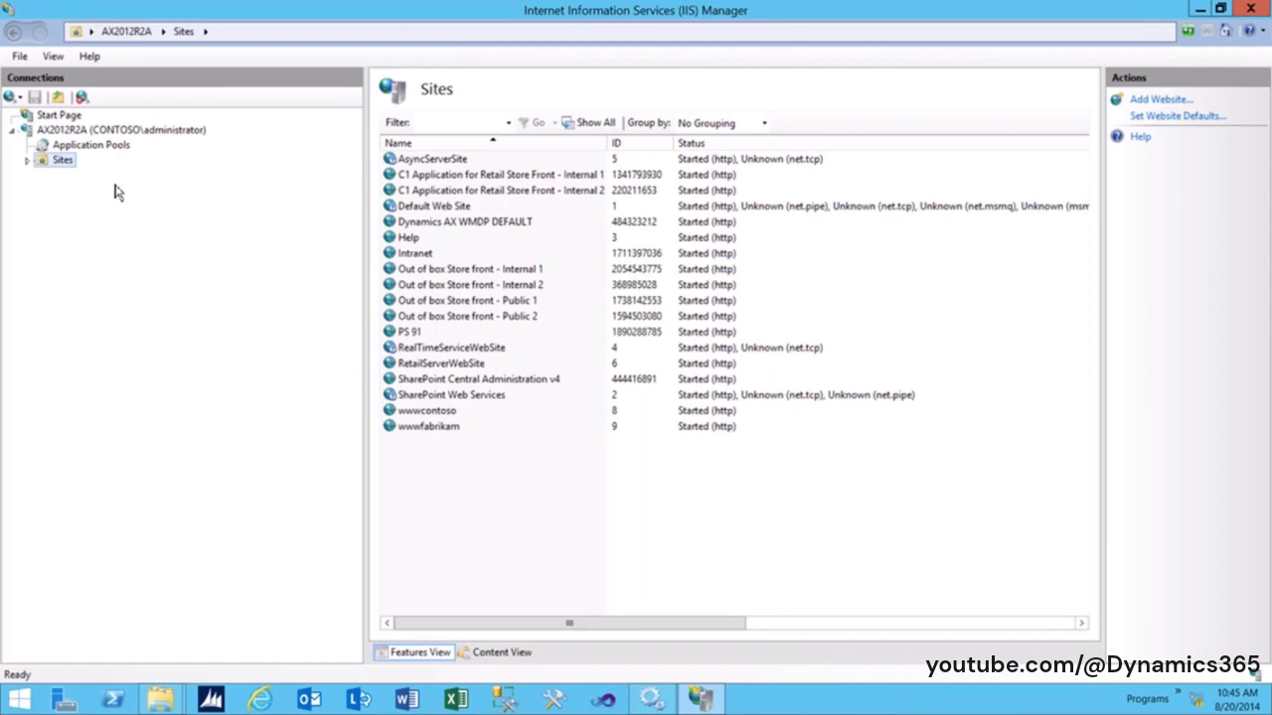
text(RetailMedi)
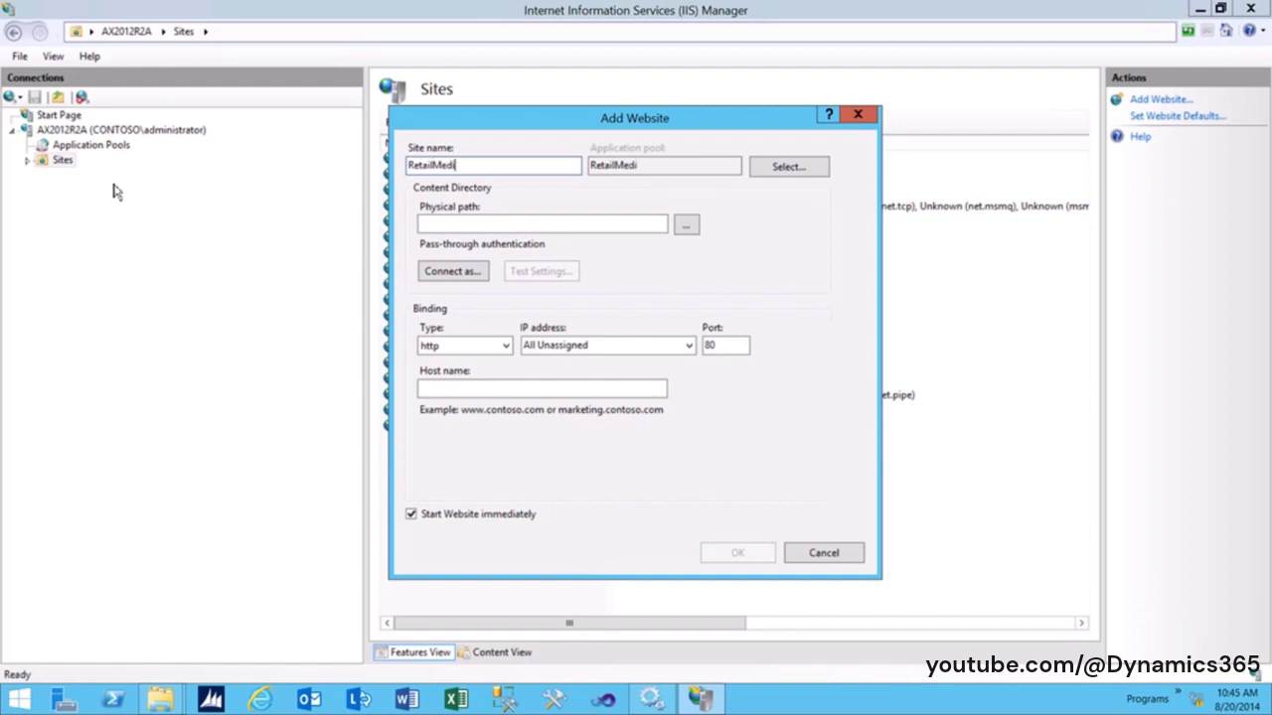
text(aWebsite)
click(435, 165)
text(Server)
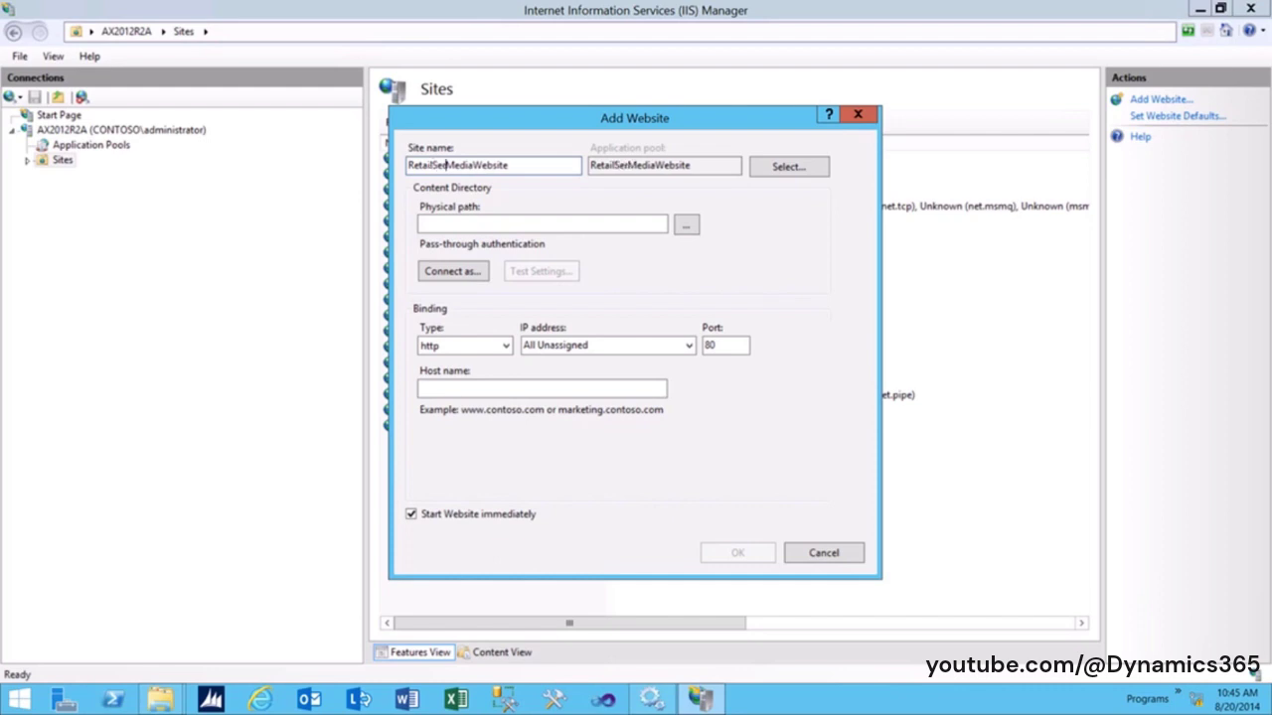
- Set the website's physical path to C:\inetpub\wwwroot\RetailServerMediaWebsite
click(684, 226)
click(596, 393)
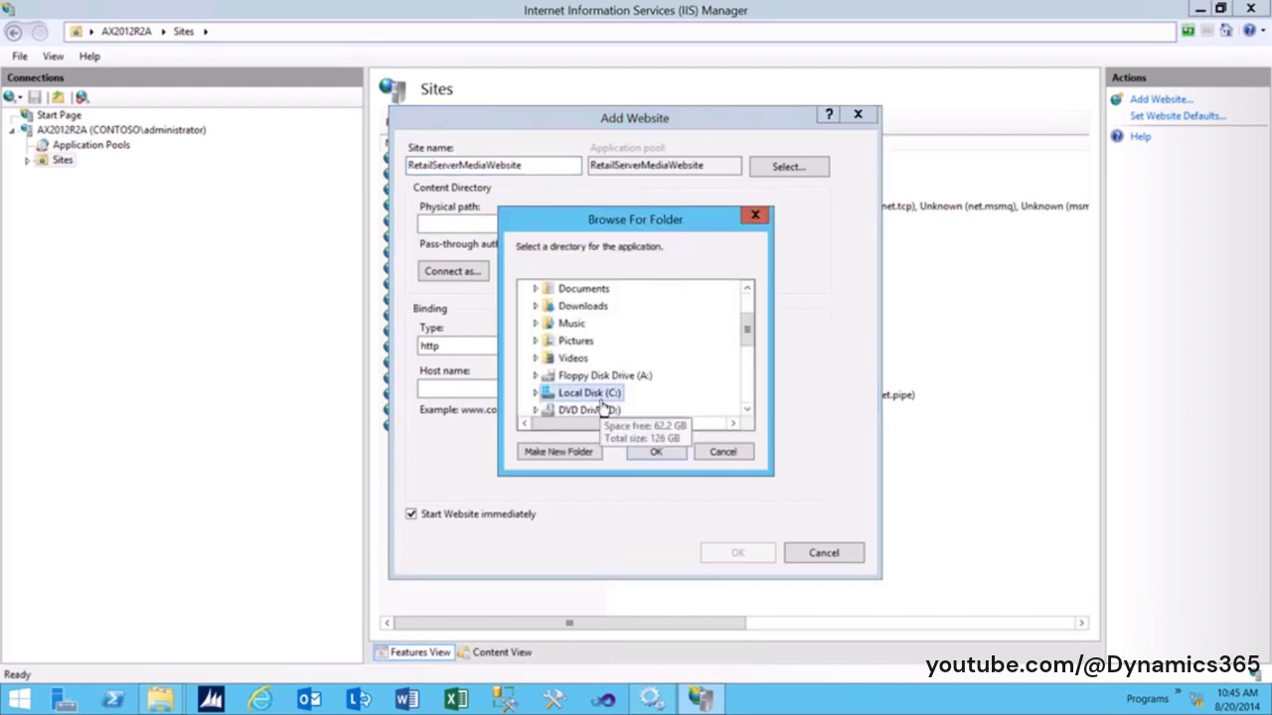
click(535, 394)
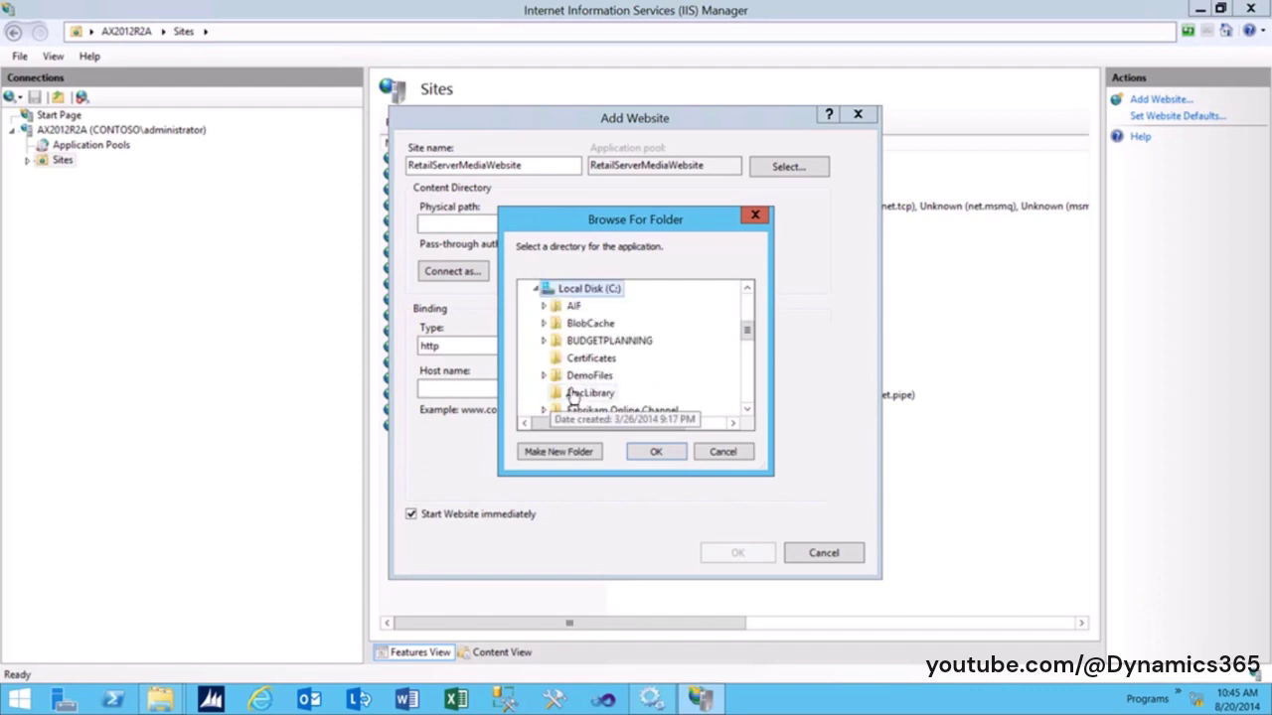
scroll(567, 397, down, 2)
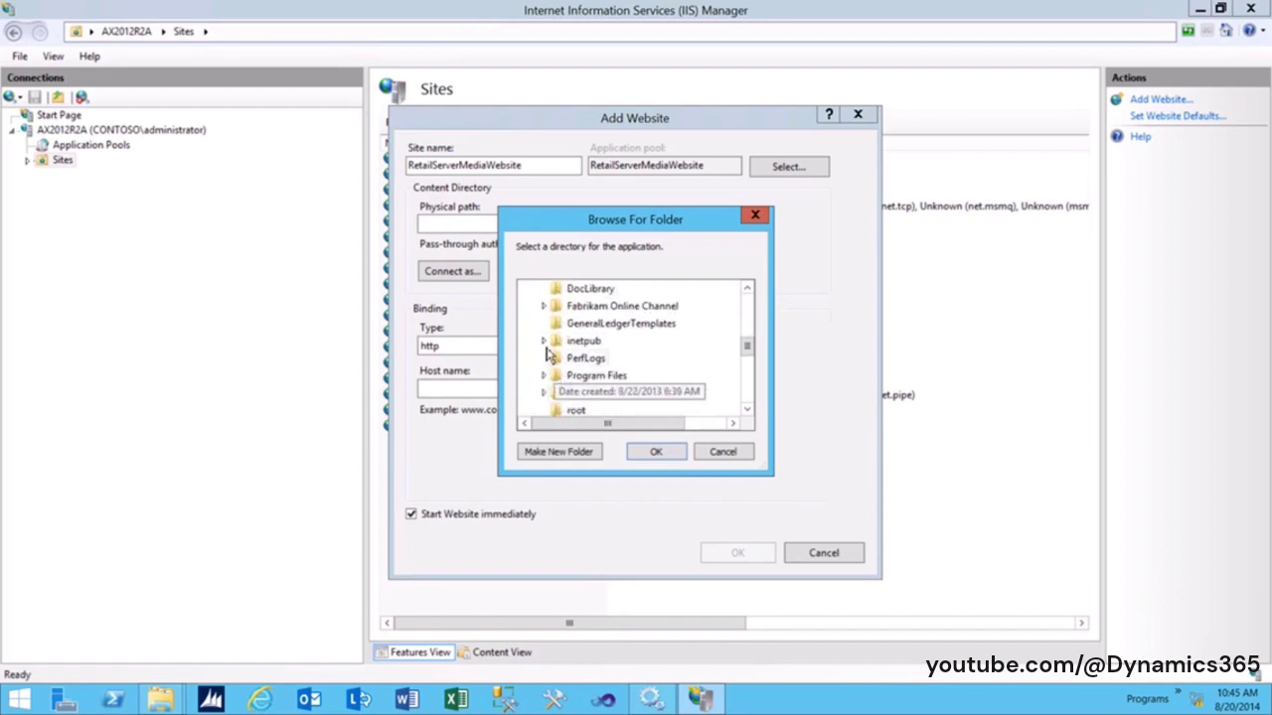
click(543, 341)
scroll(567, 411, down, 3)
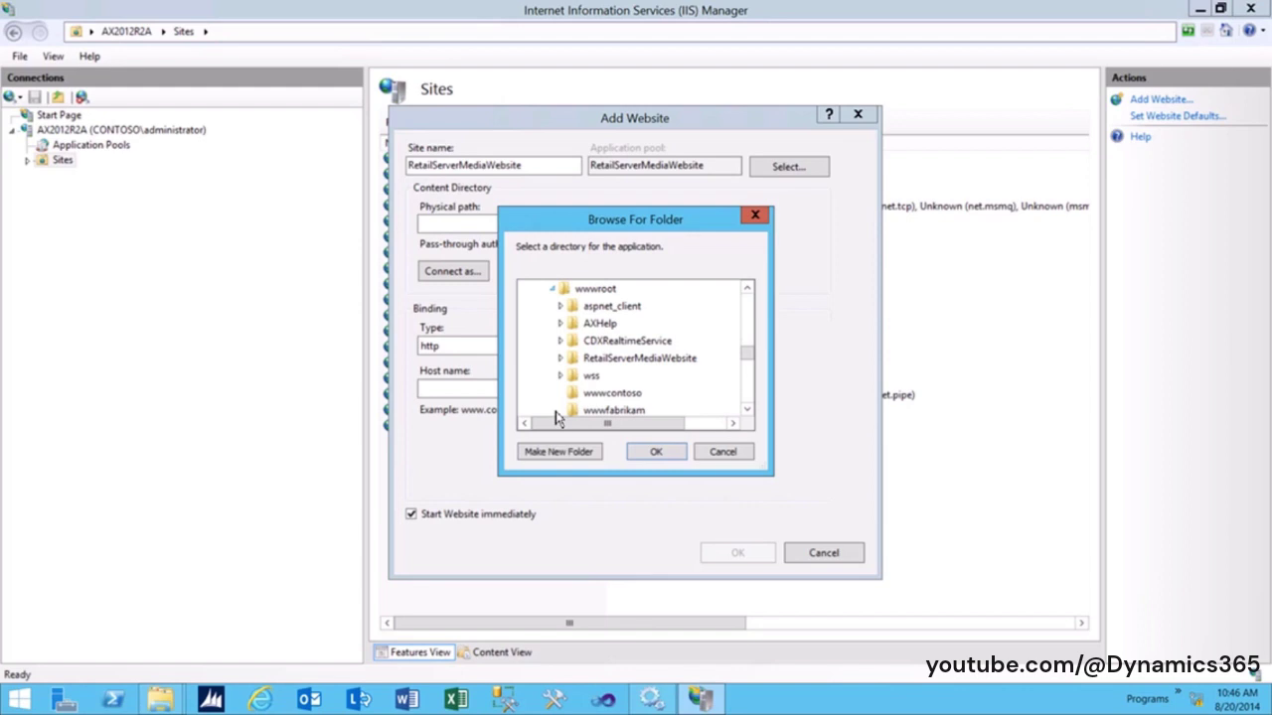
scroll(583, 411, down, 1)
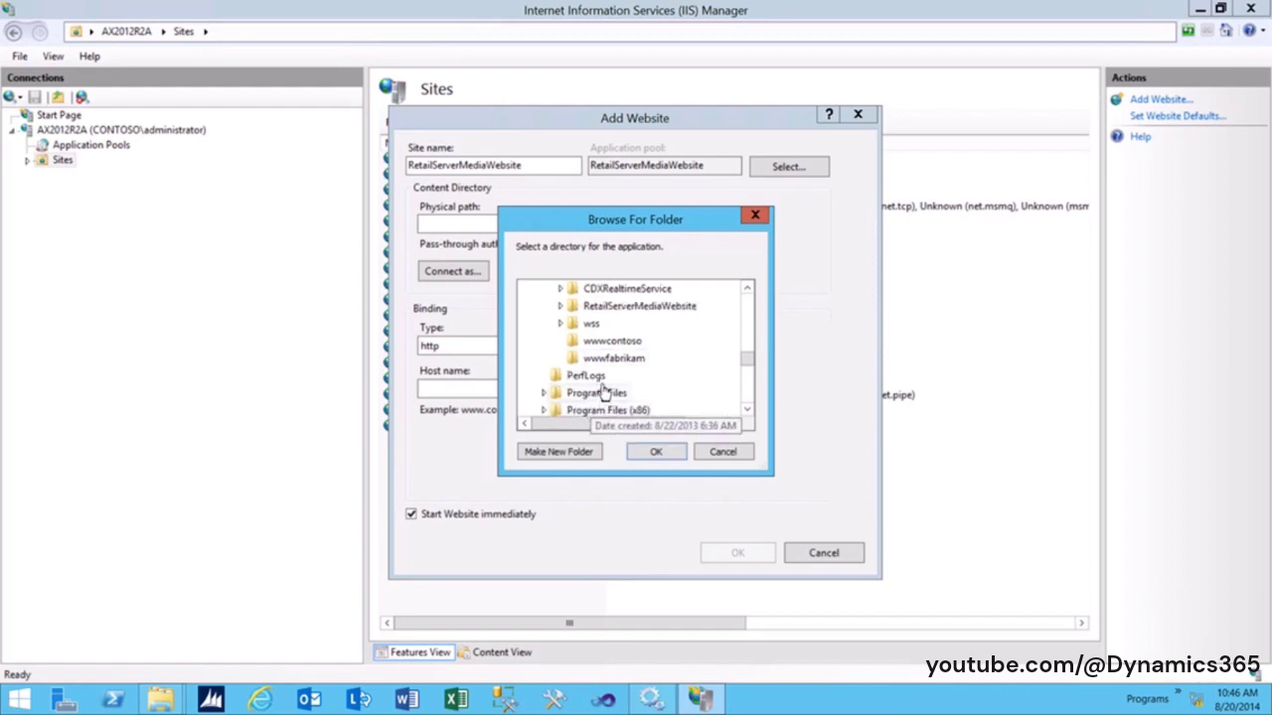
click(616, 307)
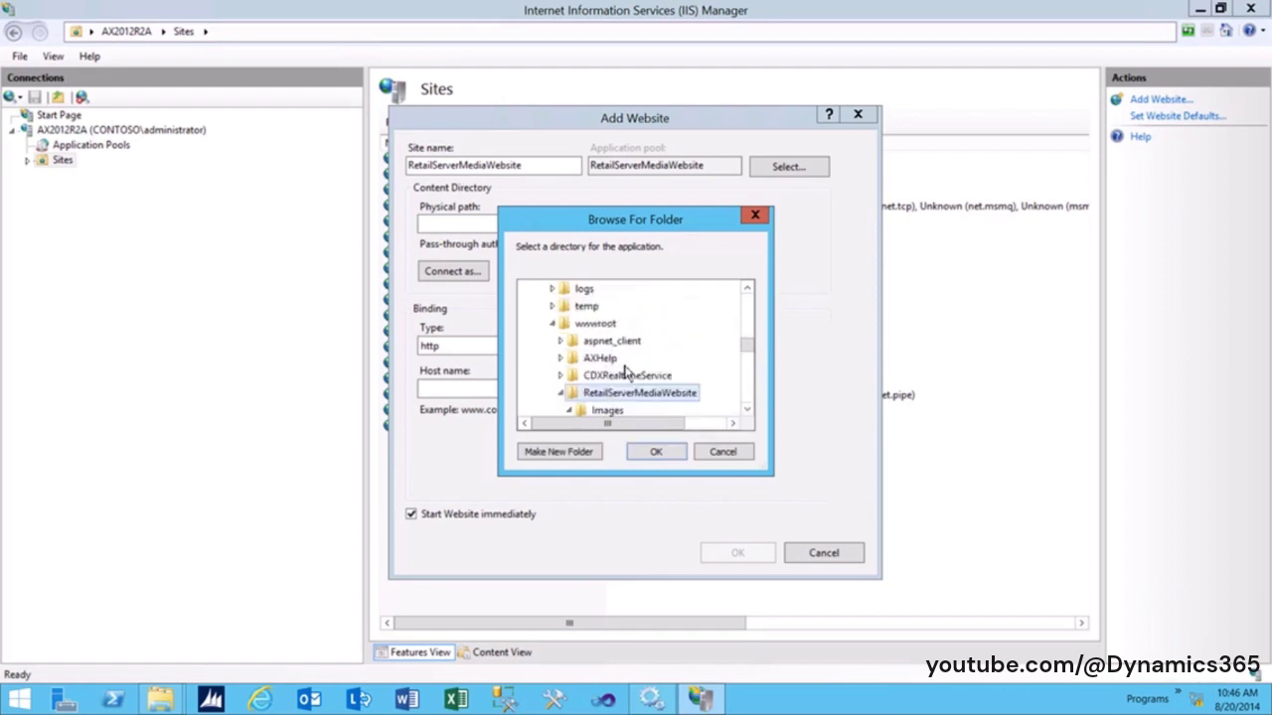
click(656, 452)
- Set the binding port to 6100 and create the website
drag(725, 345, 699, 349)
text(6100)
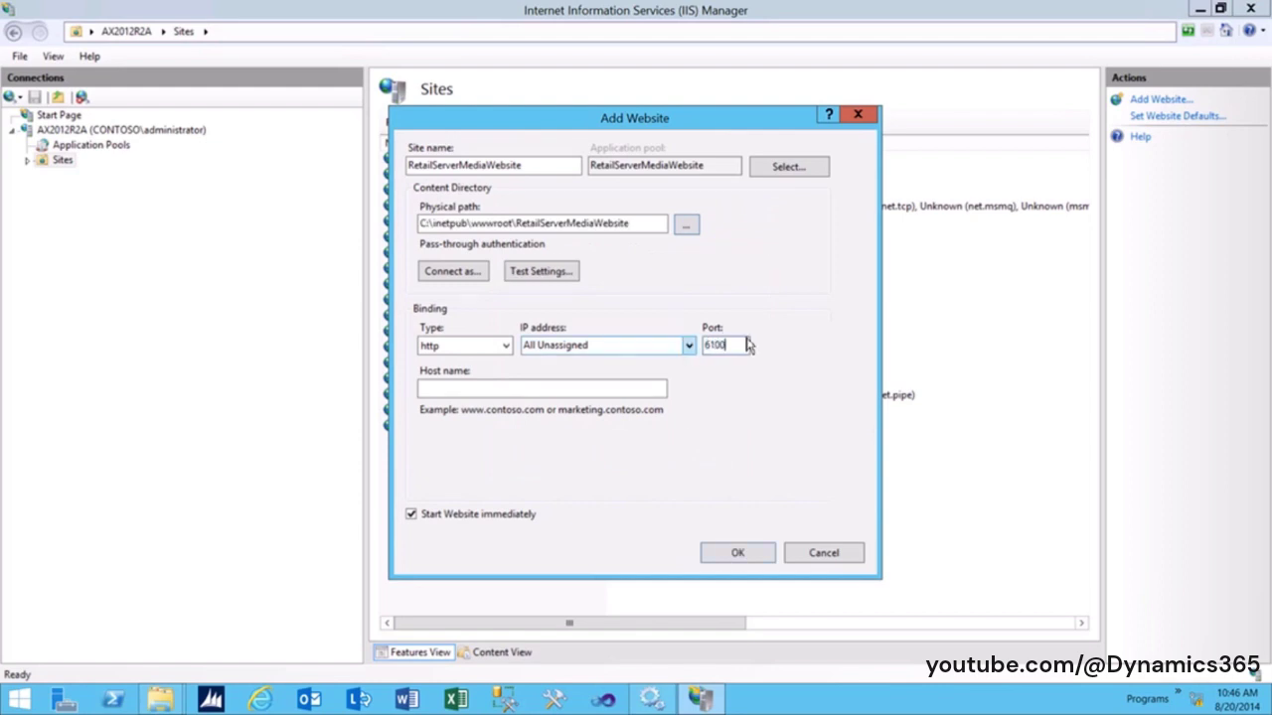
click(745, 553)
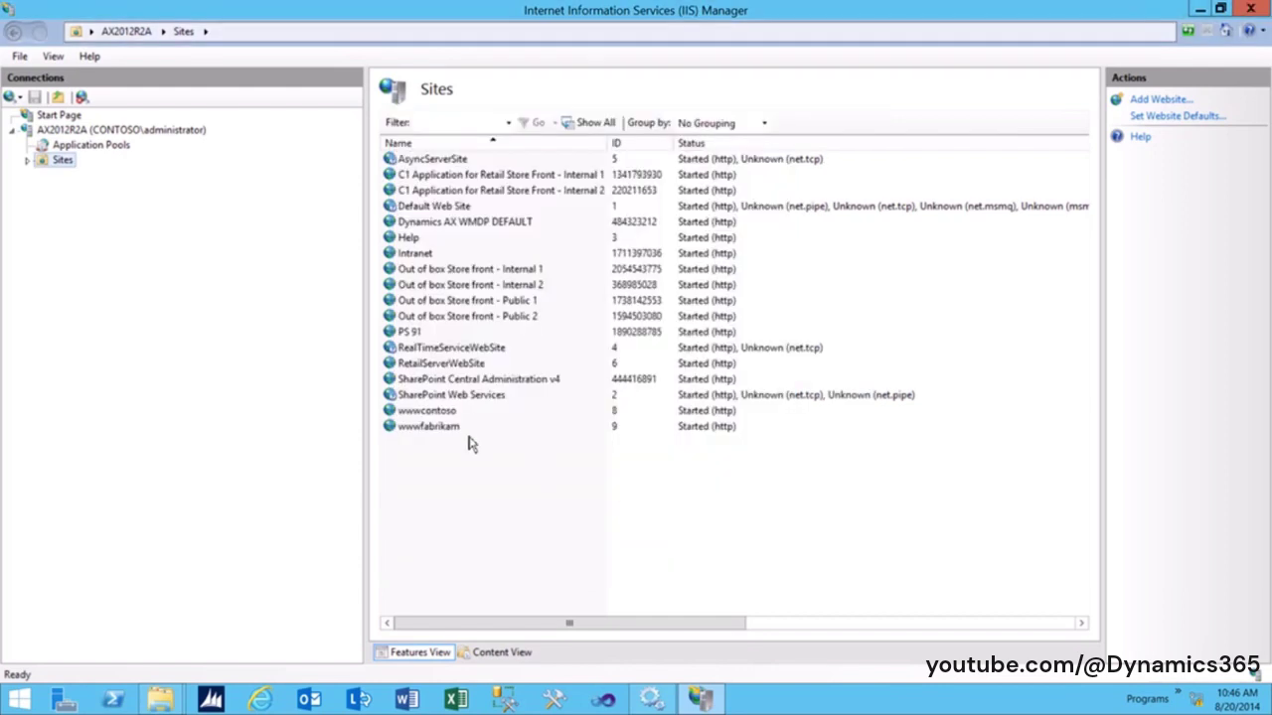
- Select the RetailServerMediaWebsite entry in the site list and expand the server's Sites node
click(473, 367)
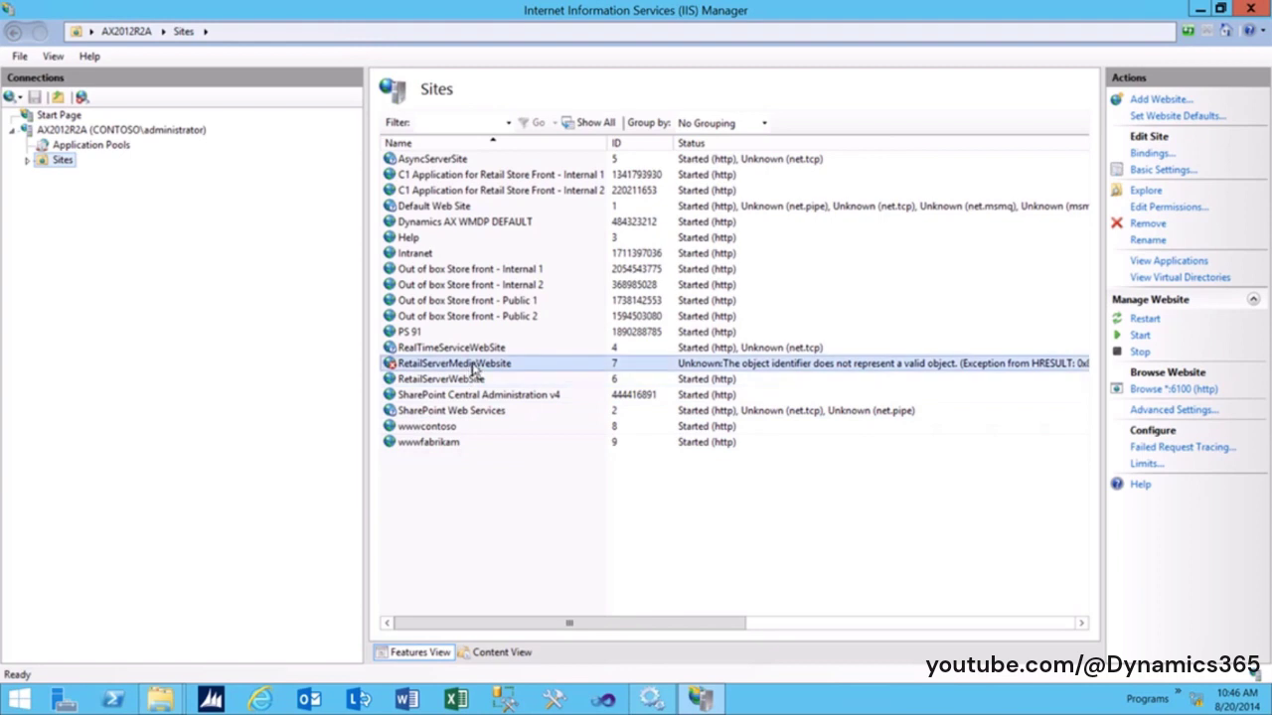
click(477, 366)
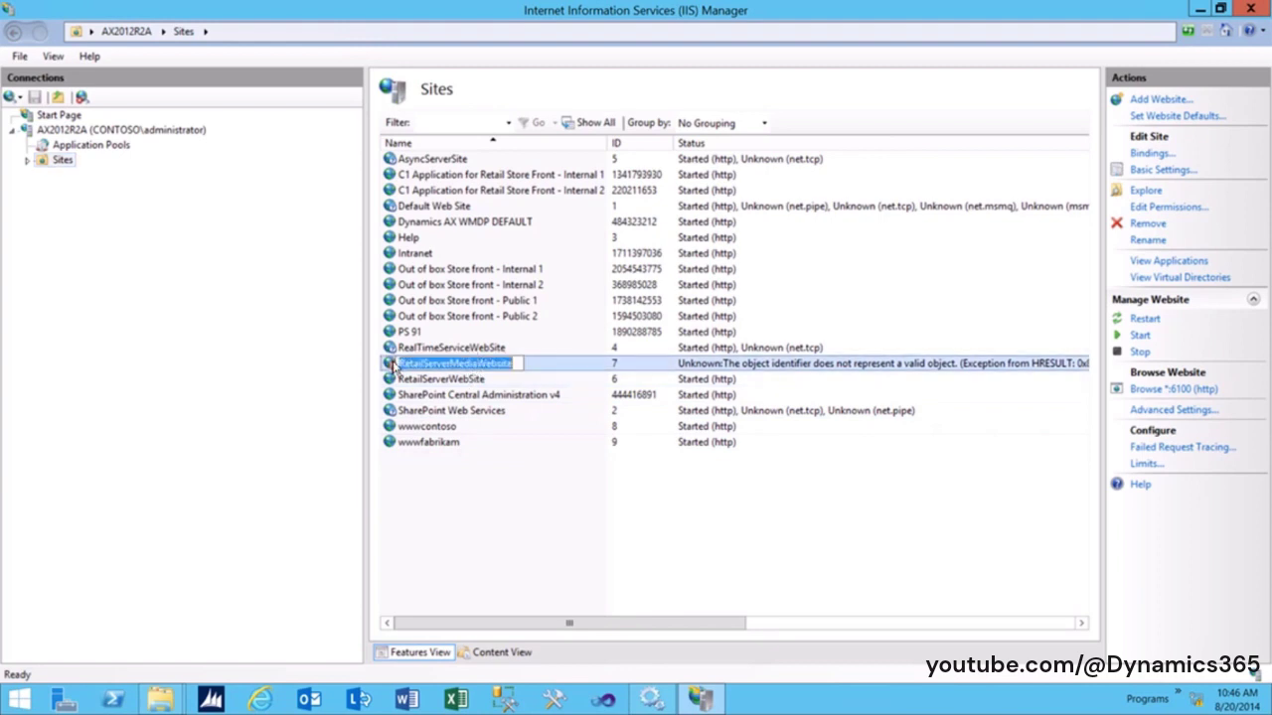
click(27, 160)
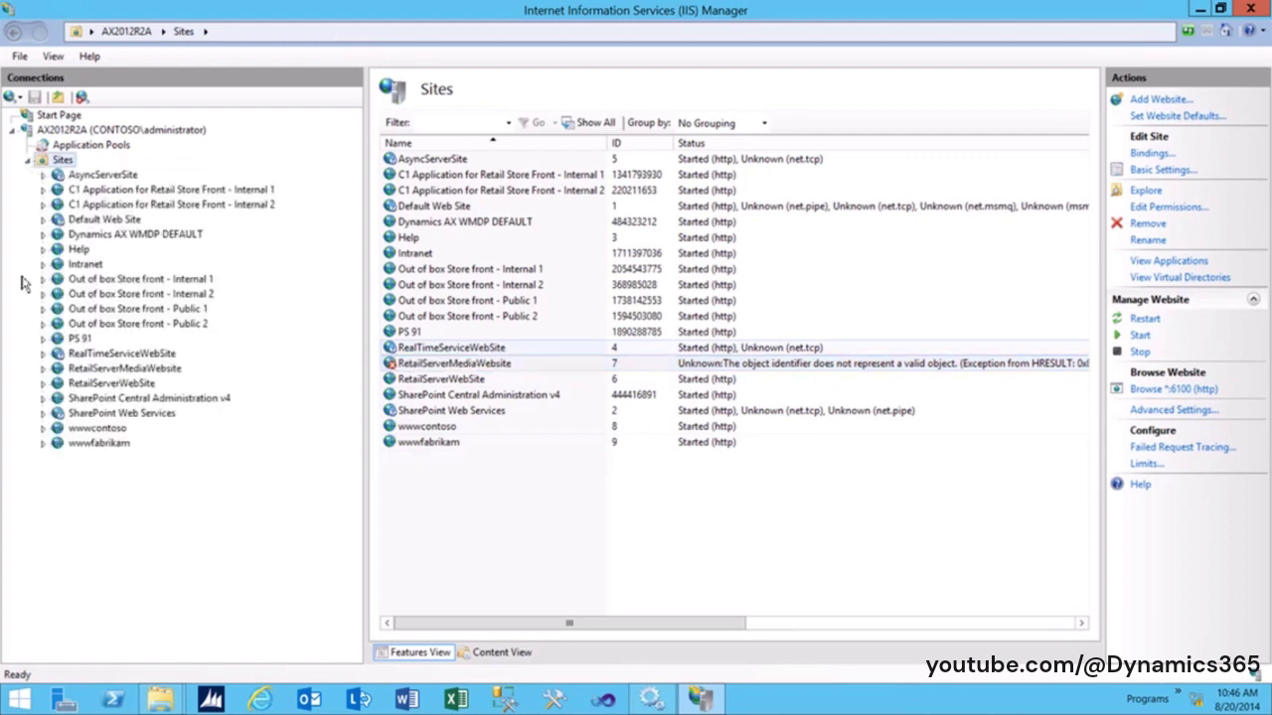
- Enable Directory Browsing for the RetailServerMediaWebsite site and return to the site's home page
click(117, 369)
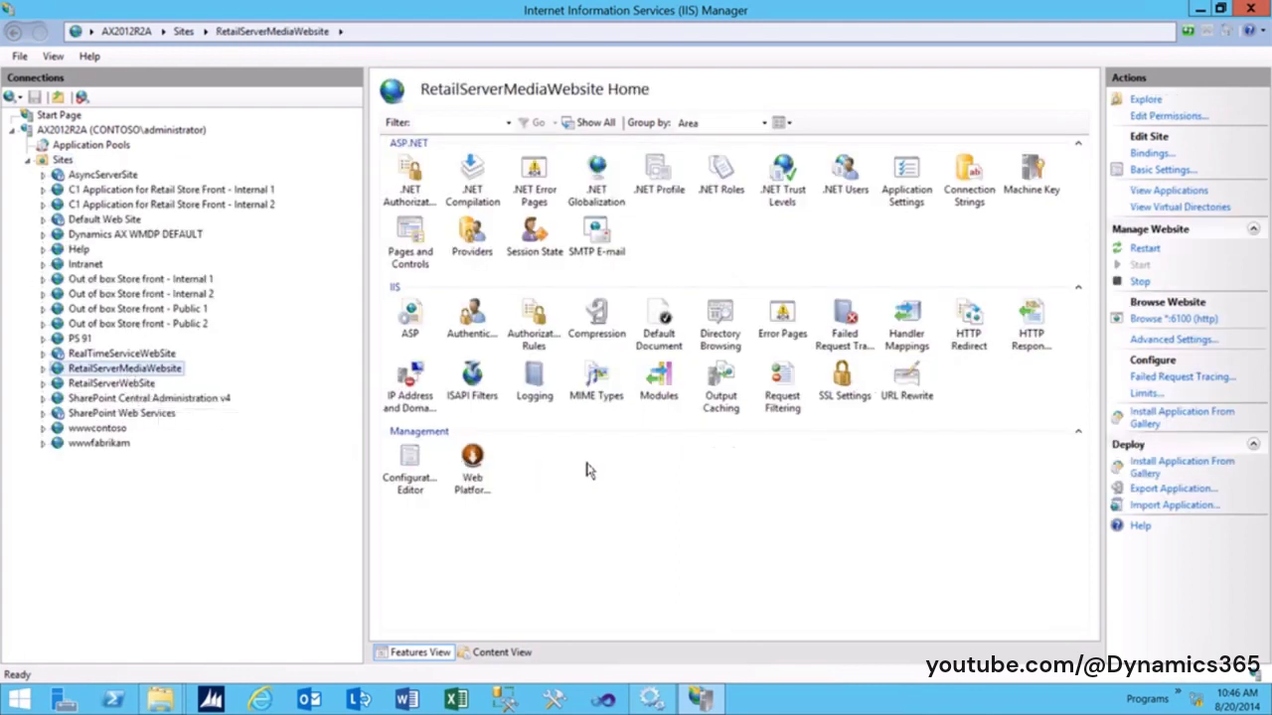
double_click(719, 334)
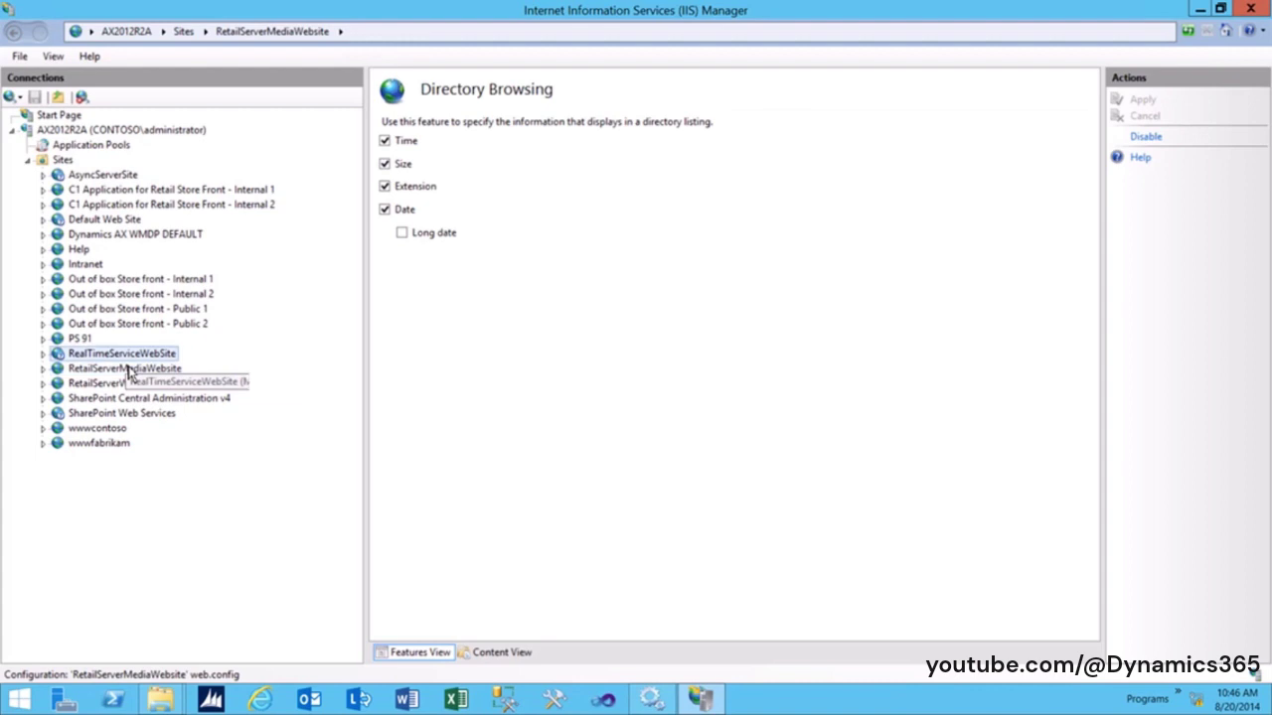
click(129, 369)
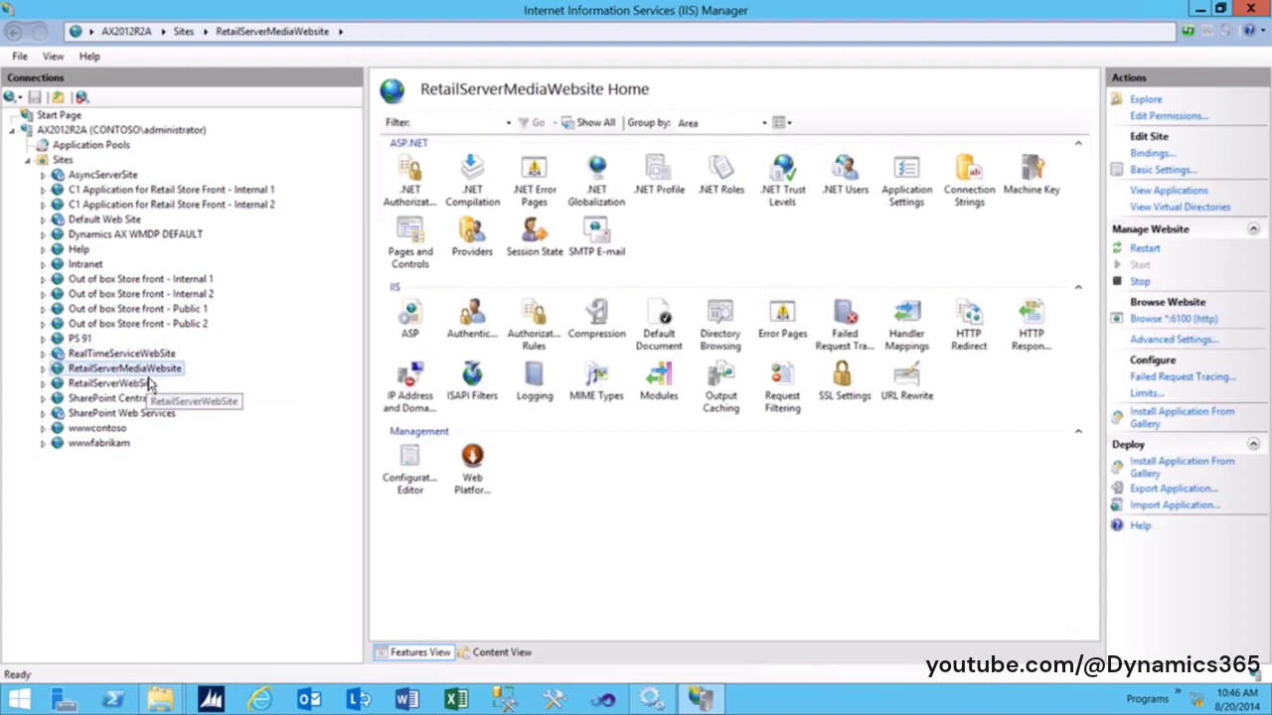
- Switch to Microsoft Dynamics AX and open the Channel profiles form under Retail scheduler's channel integration setup
key(super+d)
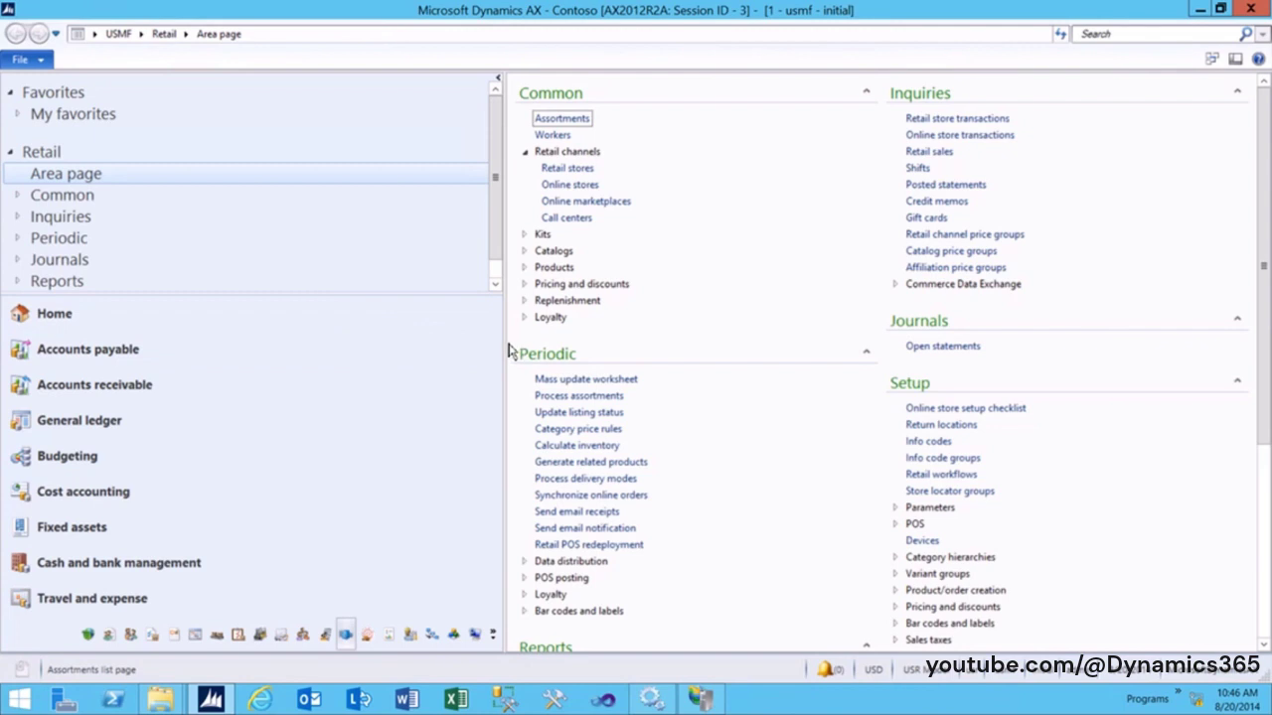
drag(507, 348, 254, 349)
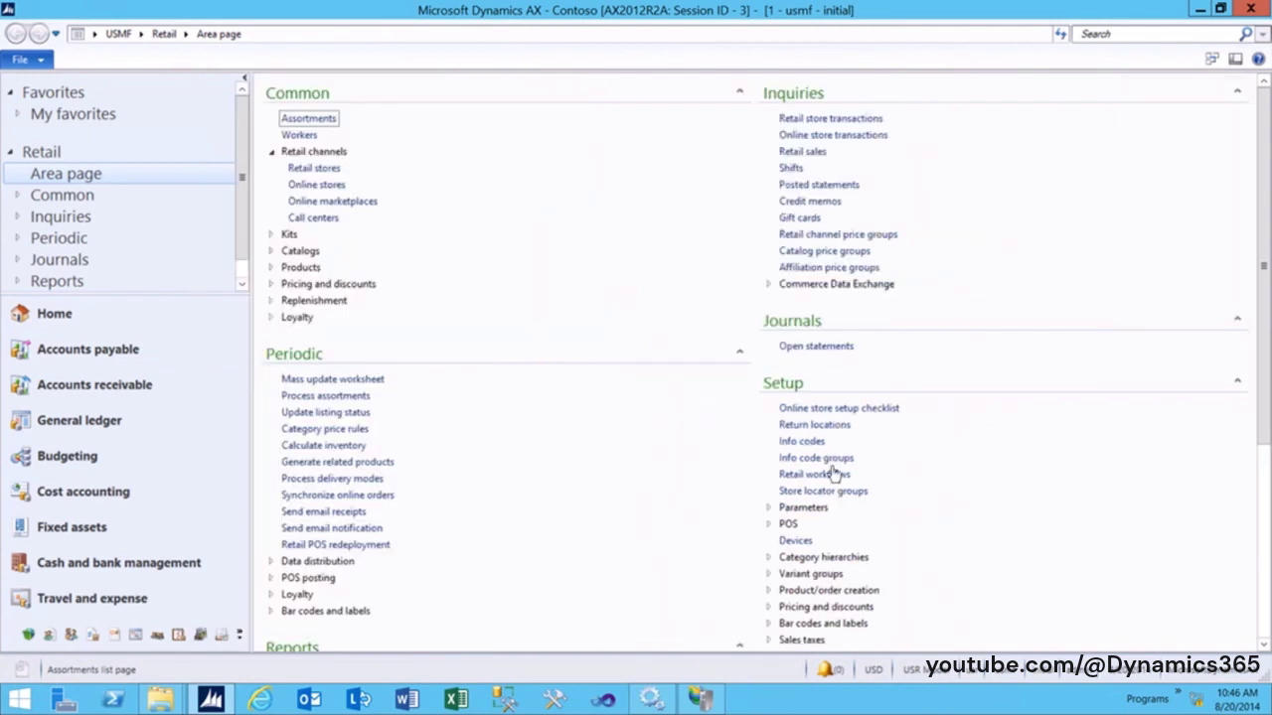
scroll(716, 519, down, 5)
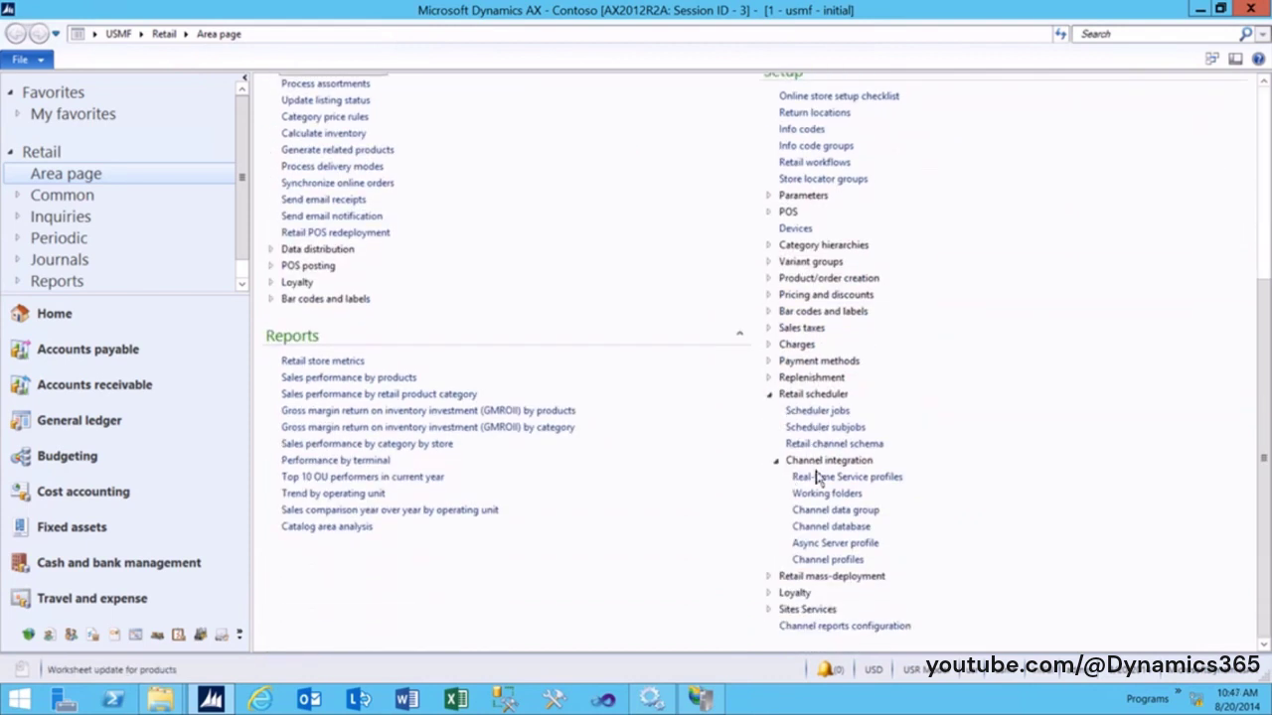
click(828, 560)
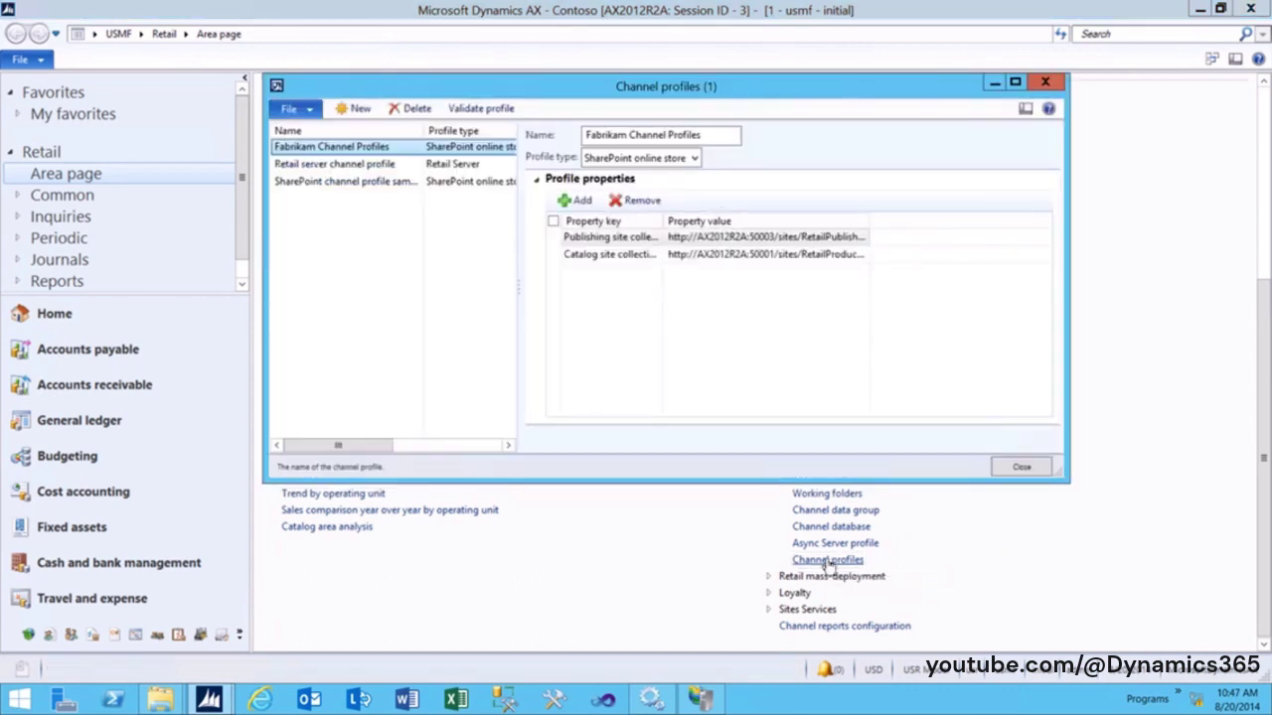
- Create a channel profile named RetailServerMediaProfile with the Retail Server profile type
click(354, 108)
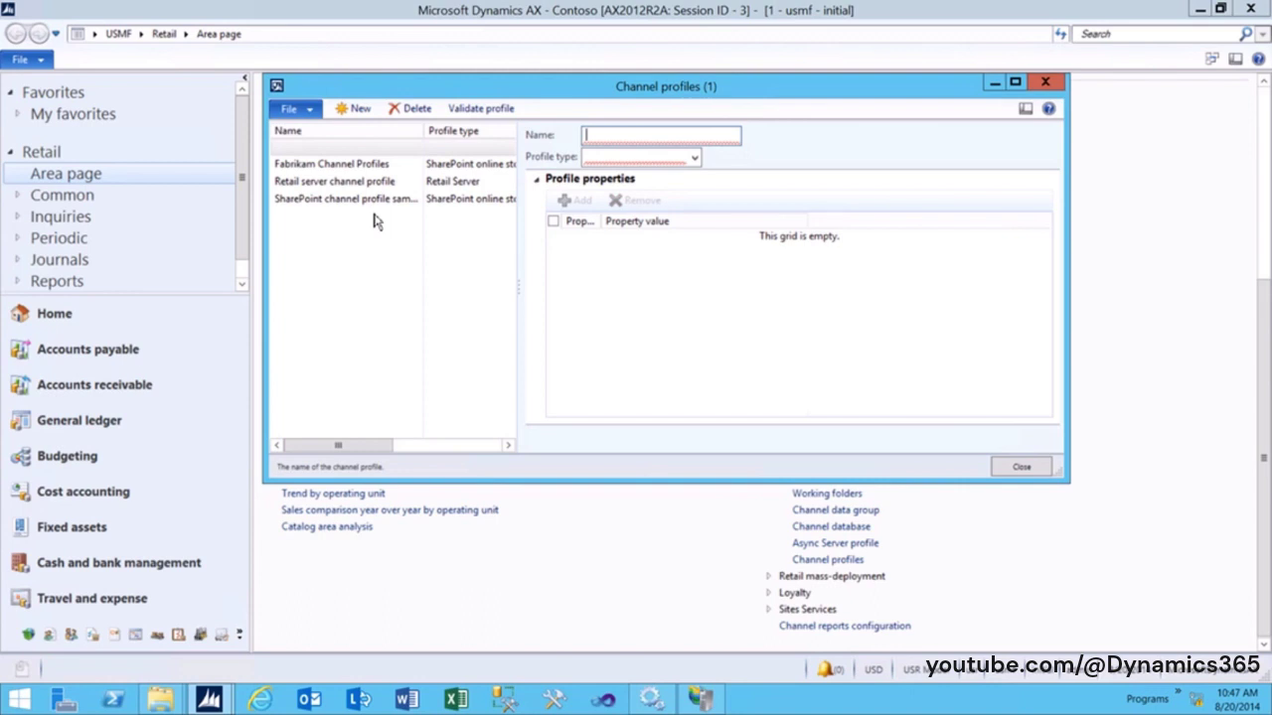
text(Ret)
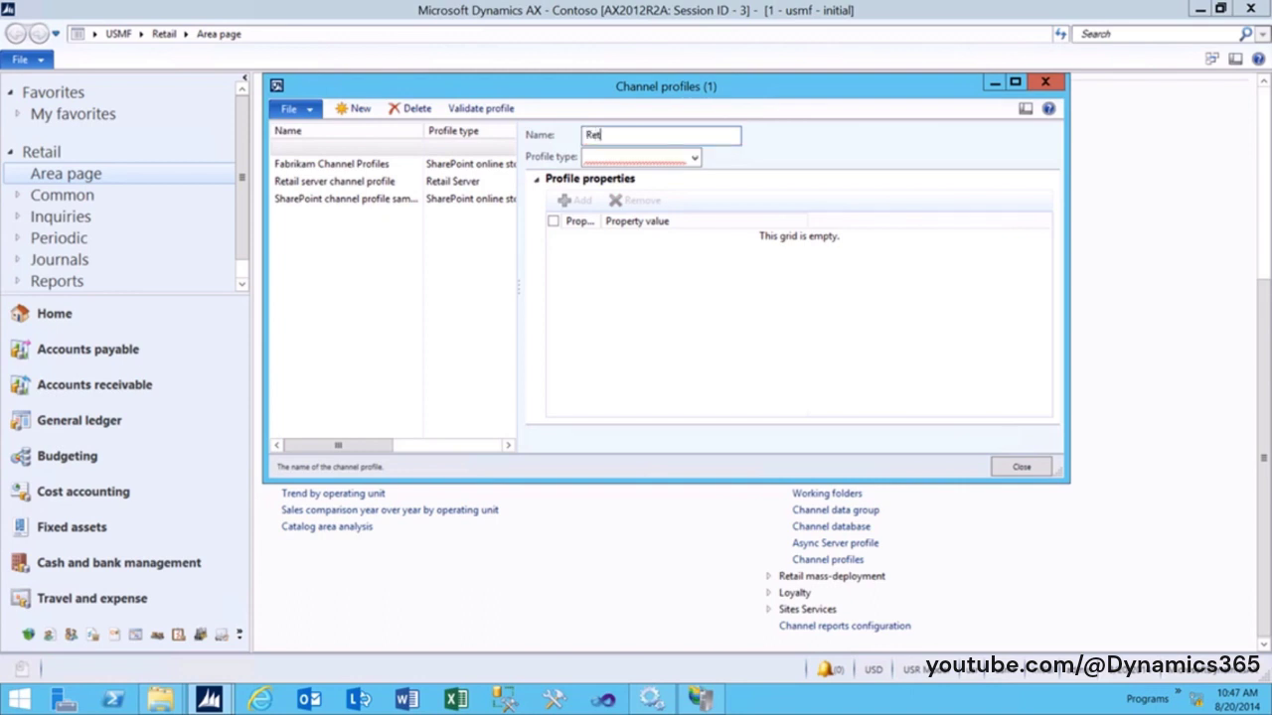
text(ailServerMediaProfile)
click(693, 158)
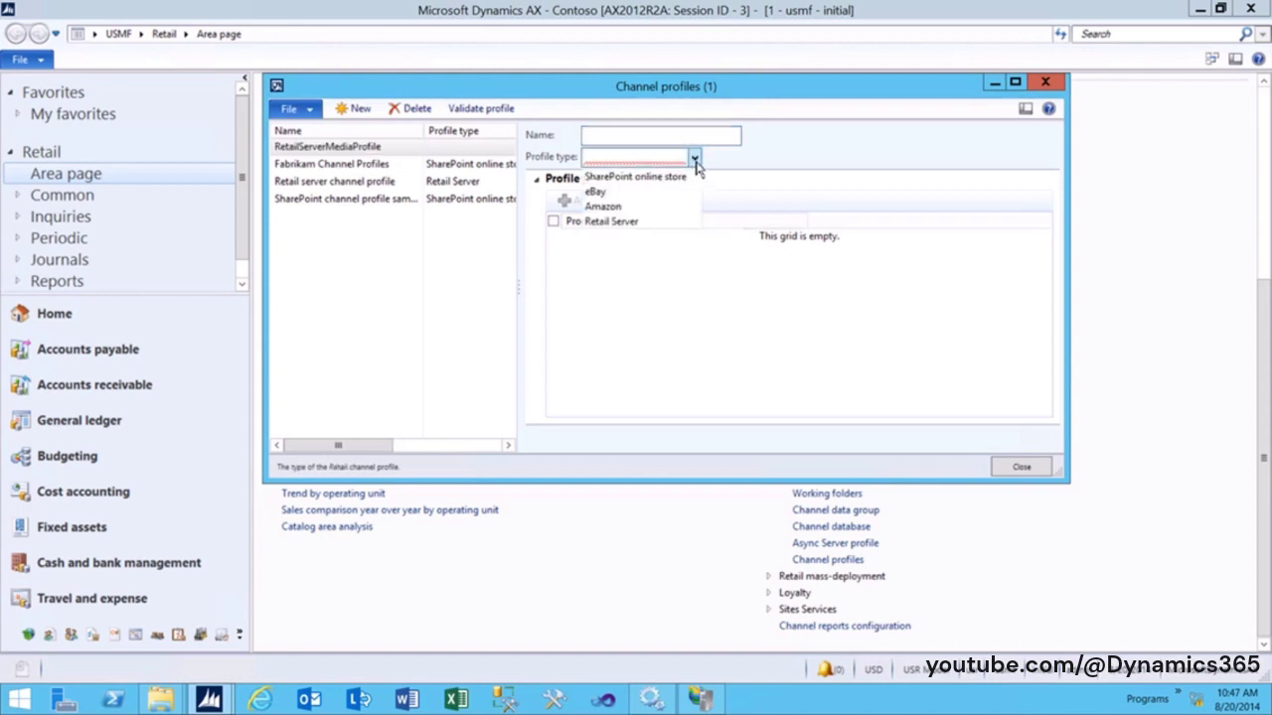
click(654, 223)
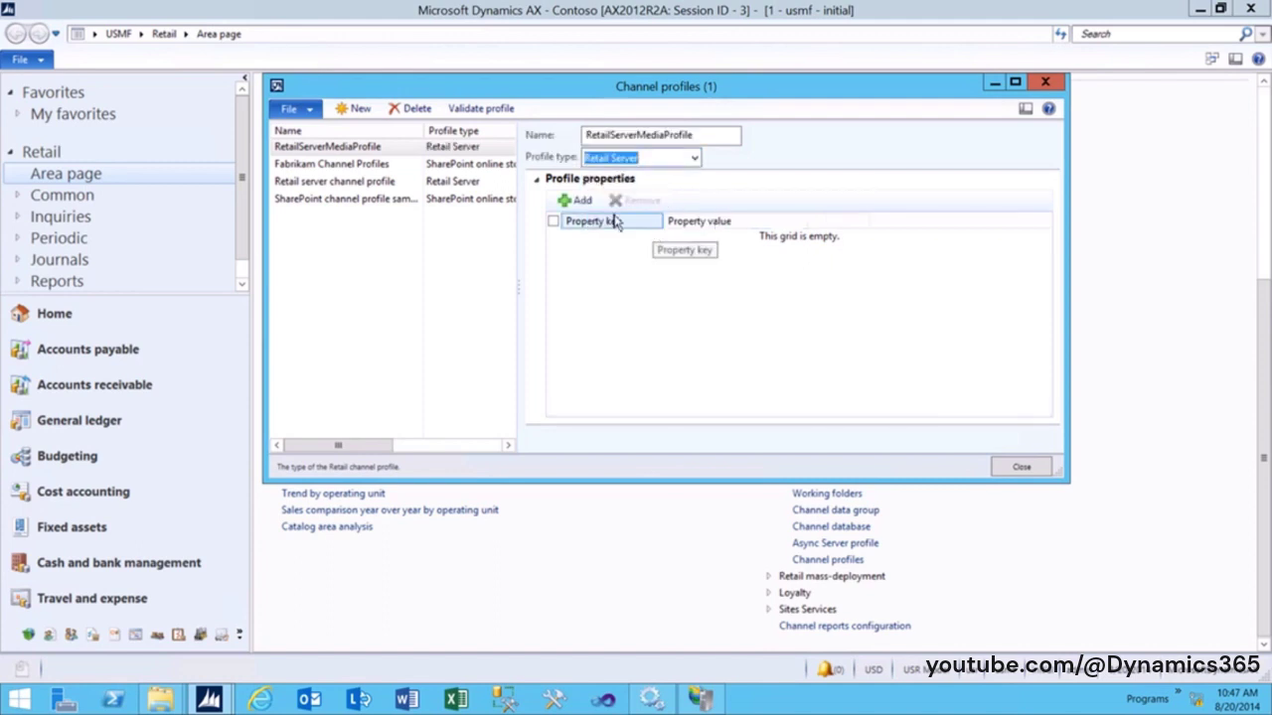
- Add a profile property to RetailServerMediaProfile with Media base URL as its key
click(576, 203)
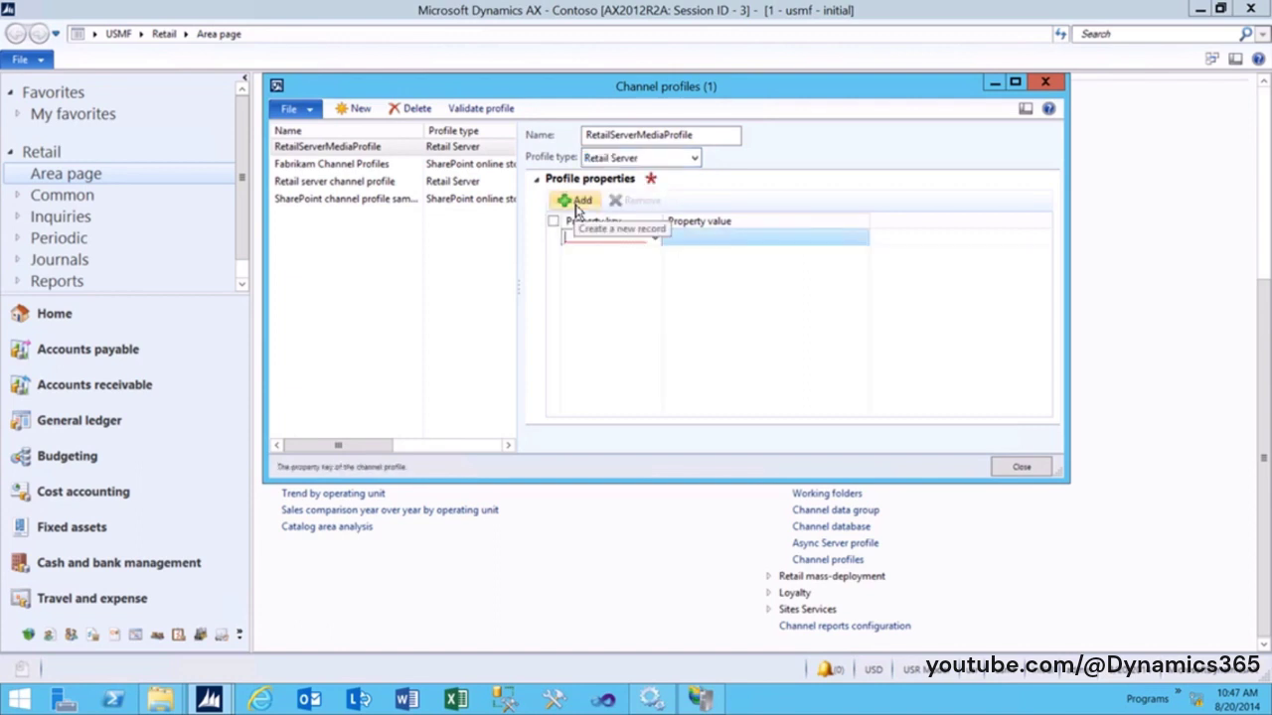
click(654, 239)
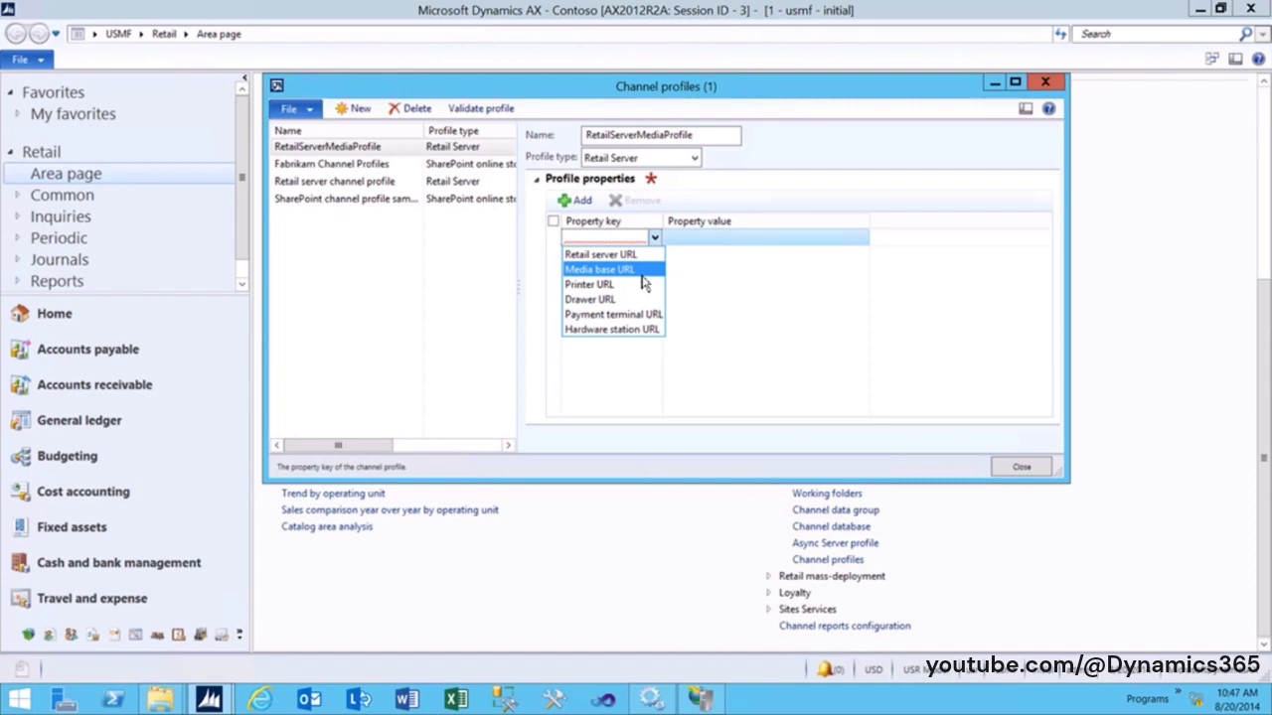
click(640, 275)
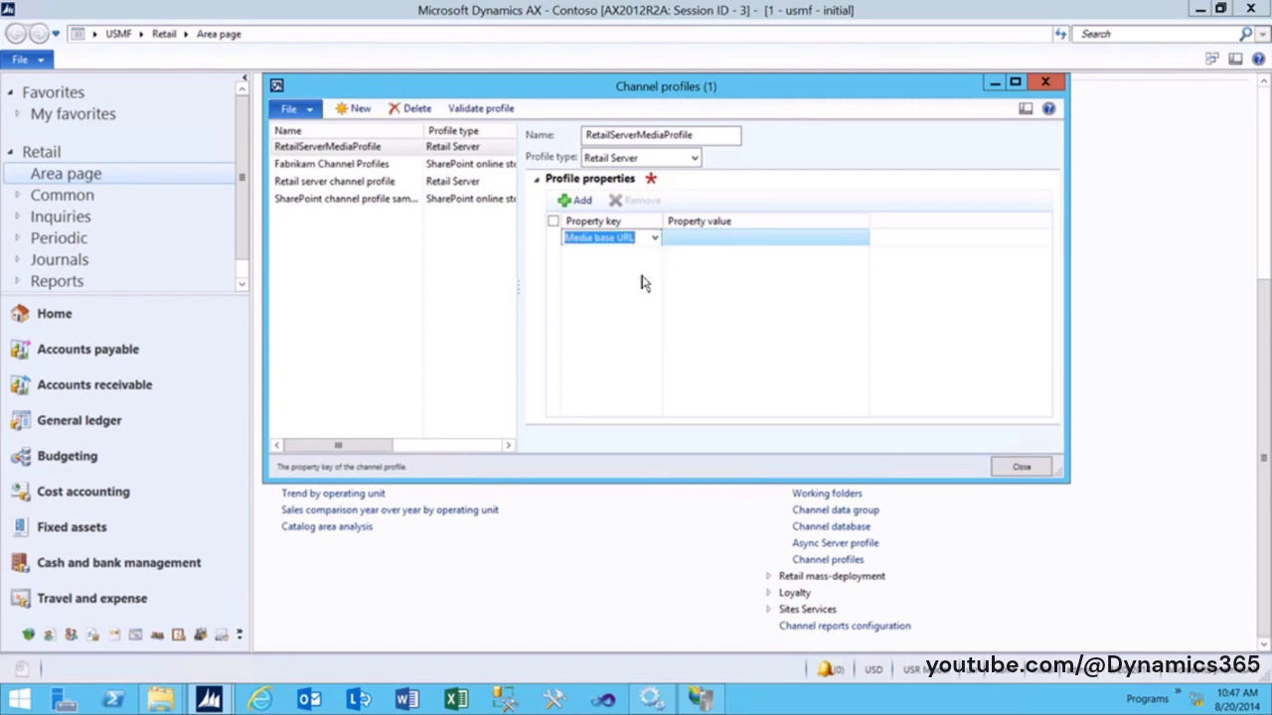
click(687, 240)
- Switch to IIS Manager, browse RetailServerMediaWebsite on port 6100, and copy the URL of its Images directory
click(705, 700)
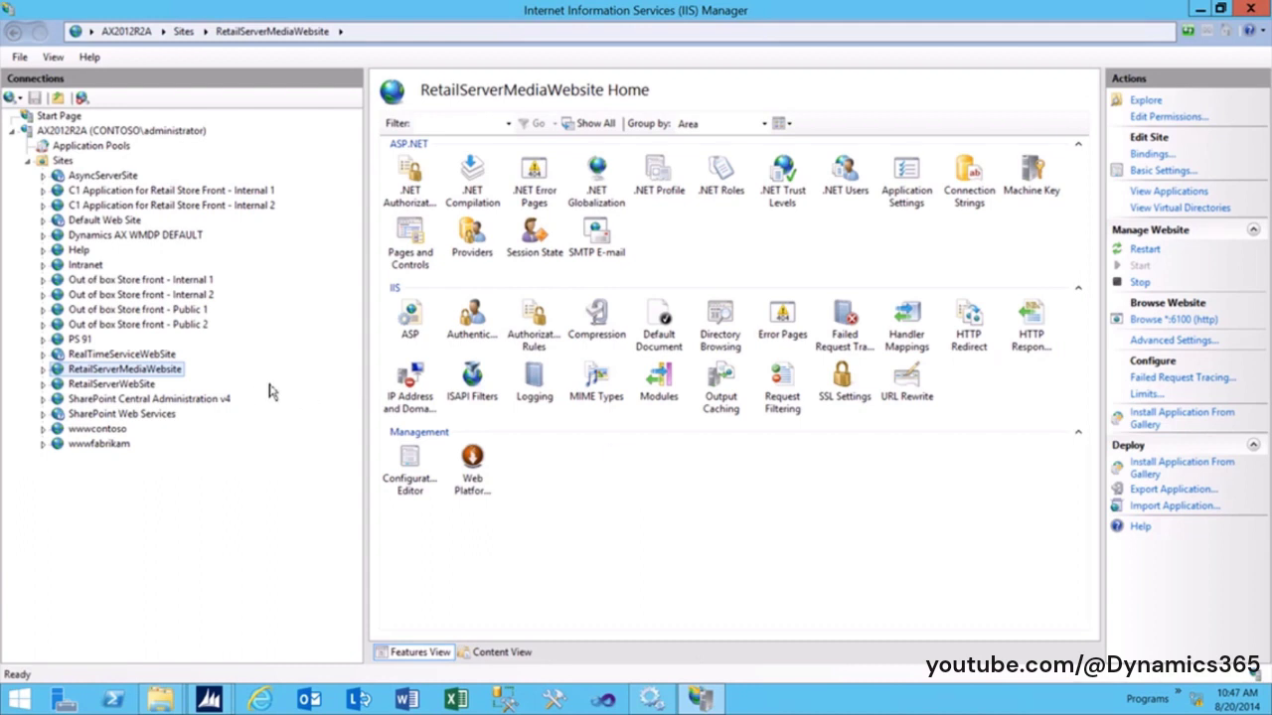
click(1188, 323)
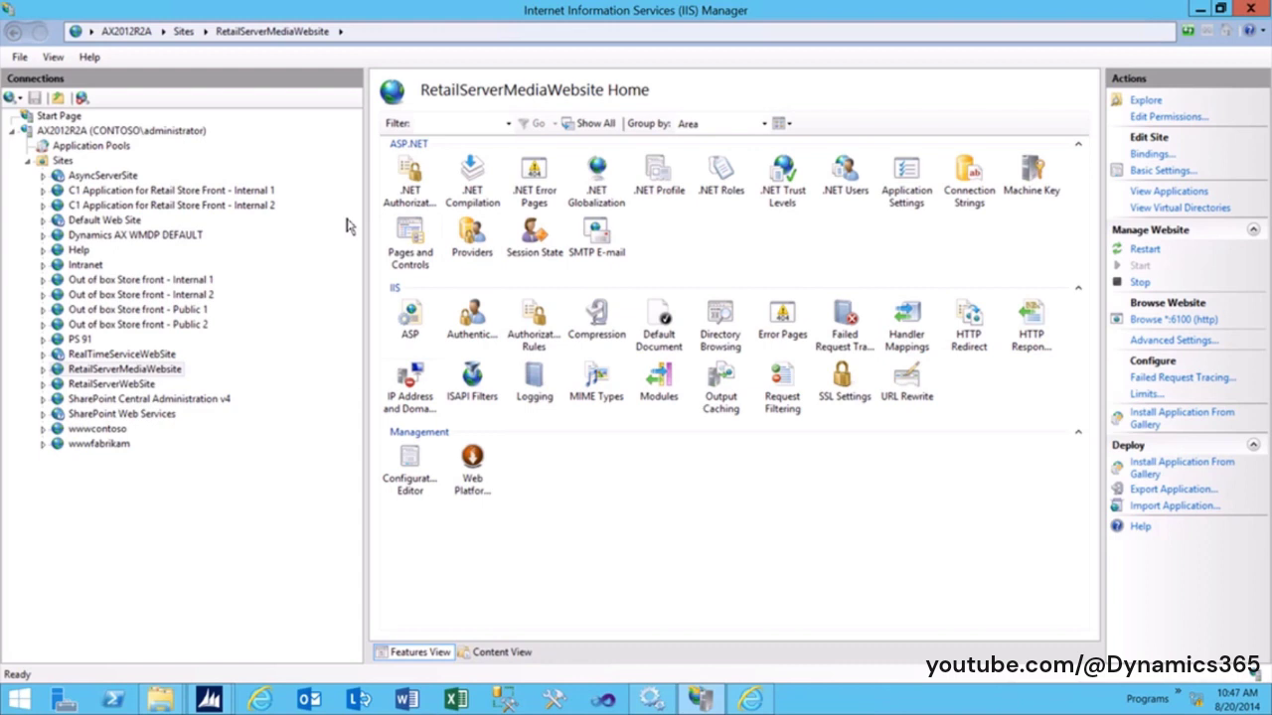
click(750, 700)
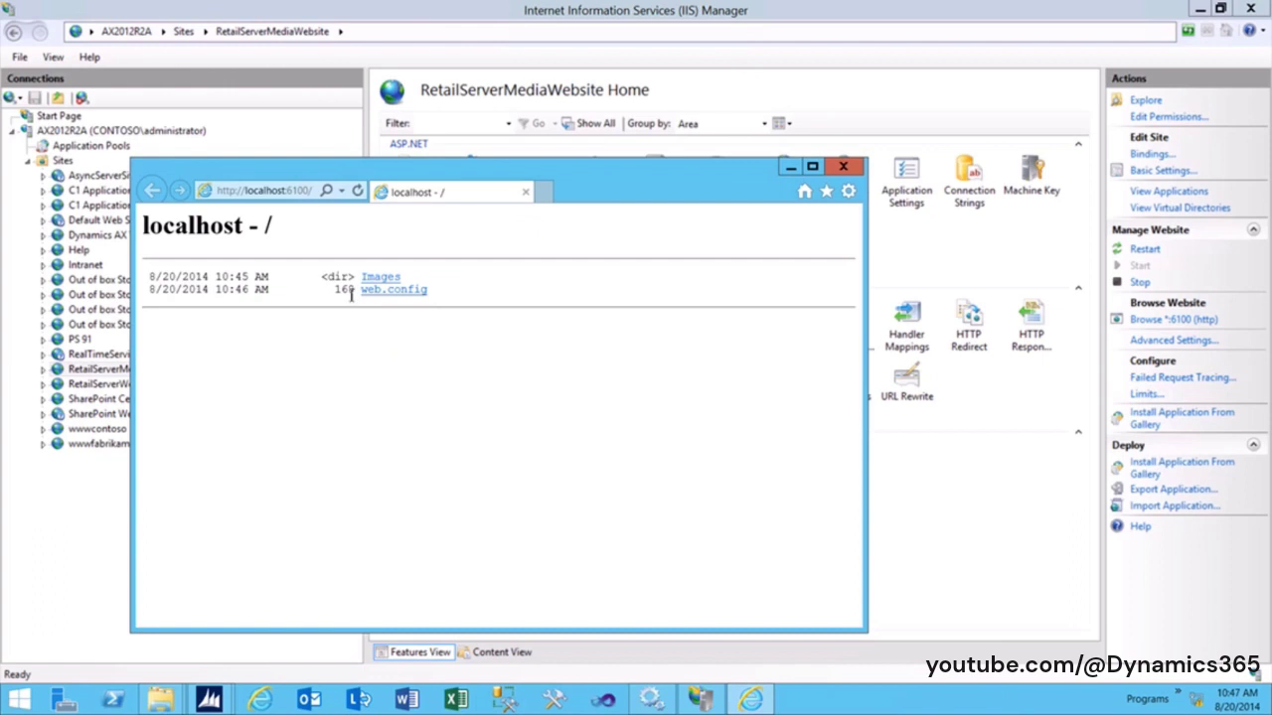
click(383, 279)
click(296, 190)
key(ctrl+c)
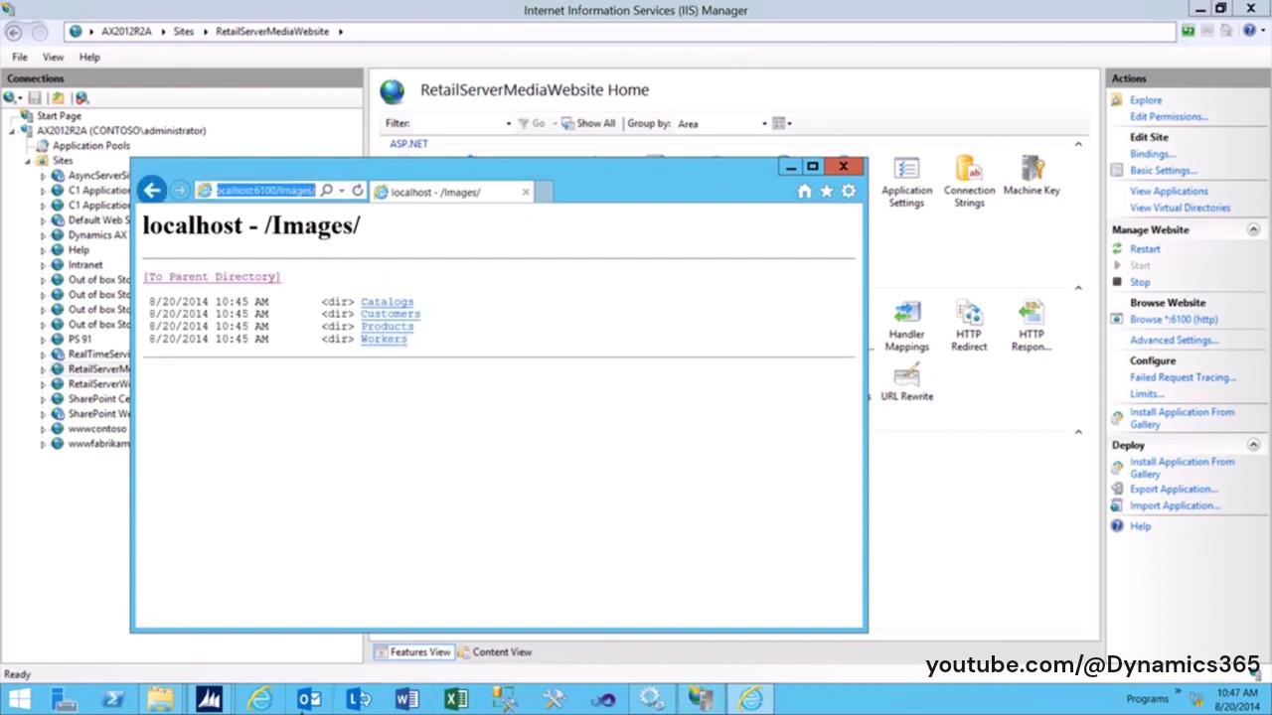
mouse_move(214, 701)
click(315, 626)
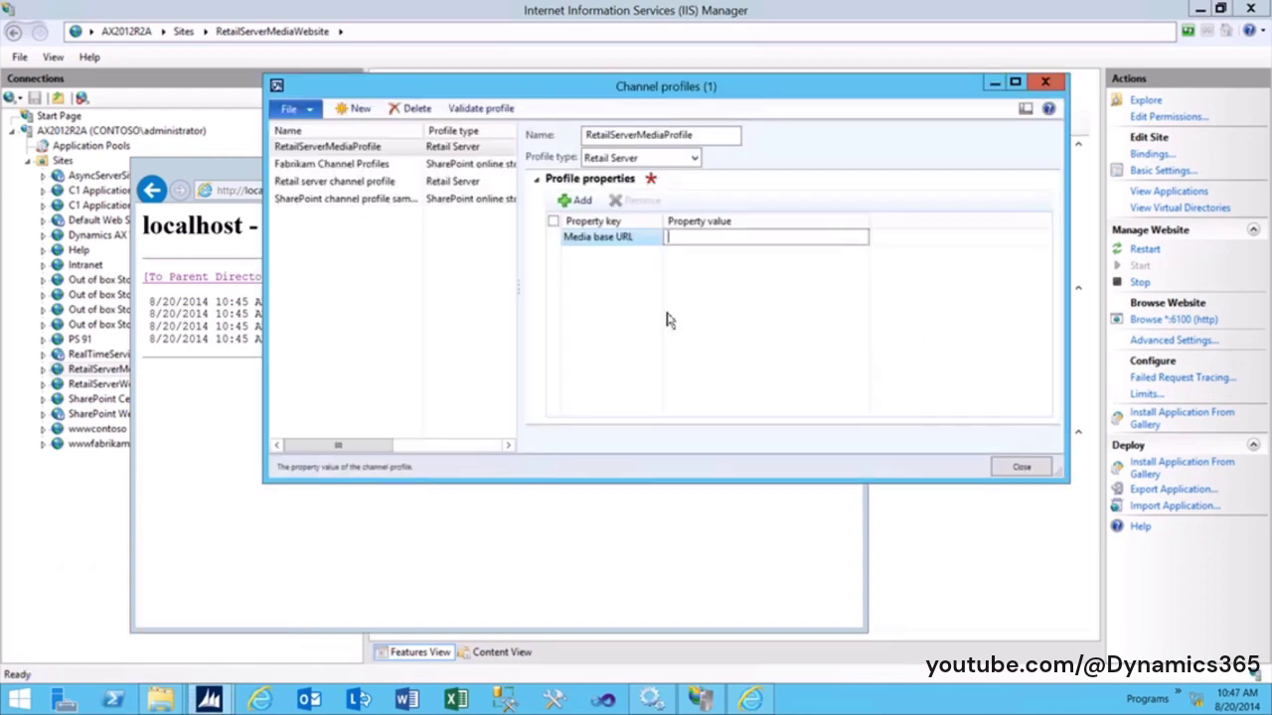
key(ctrl+v)
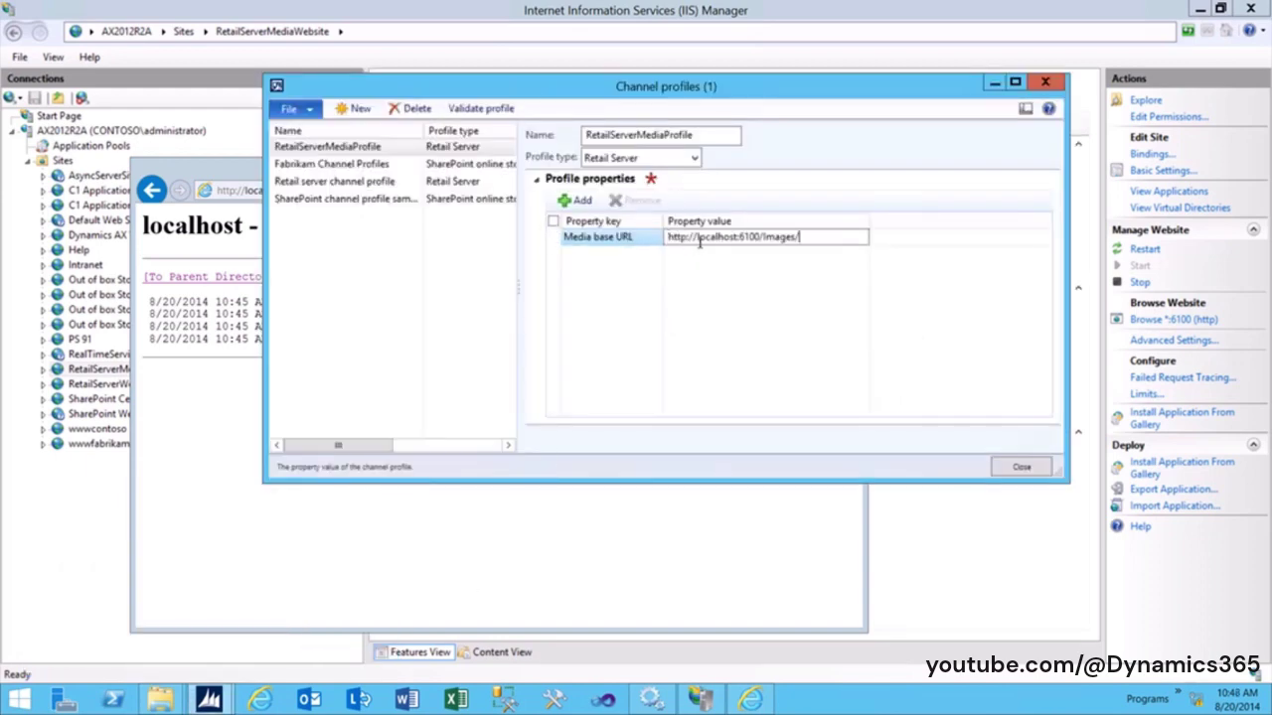
drag(698, 241, 737, 240)
text(AX2012R2A)
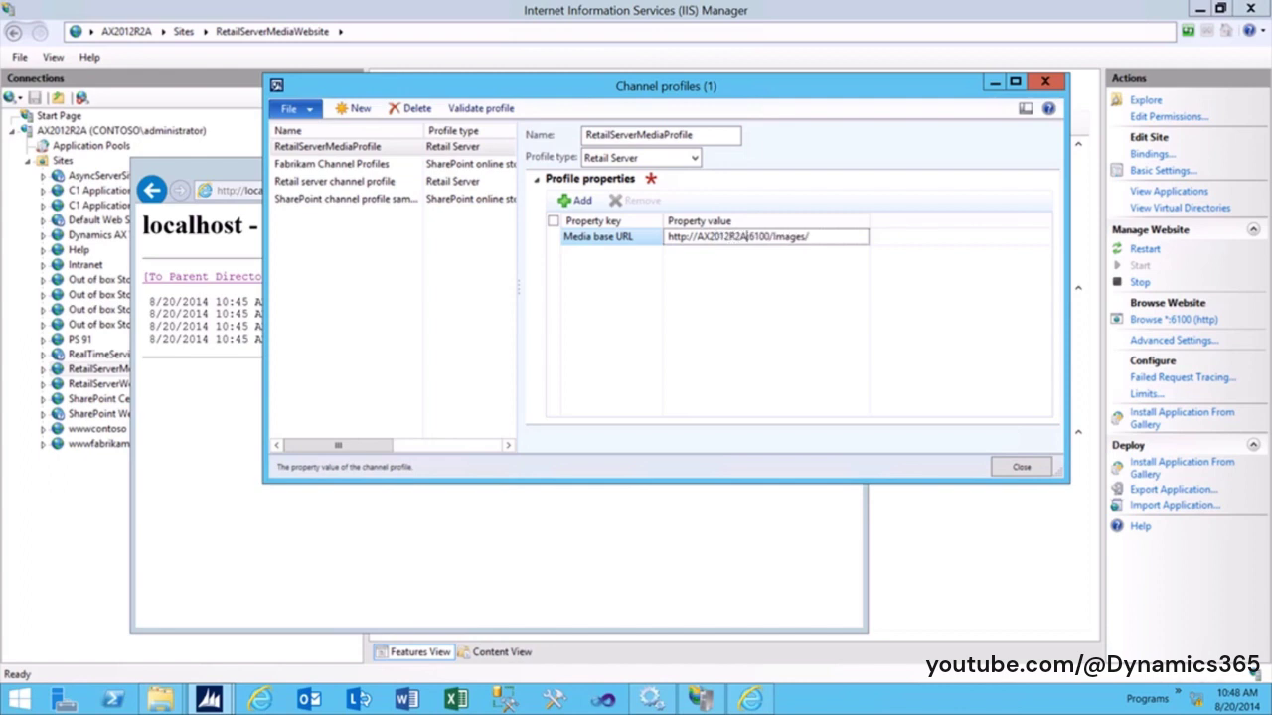
click(1035, 471)
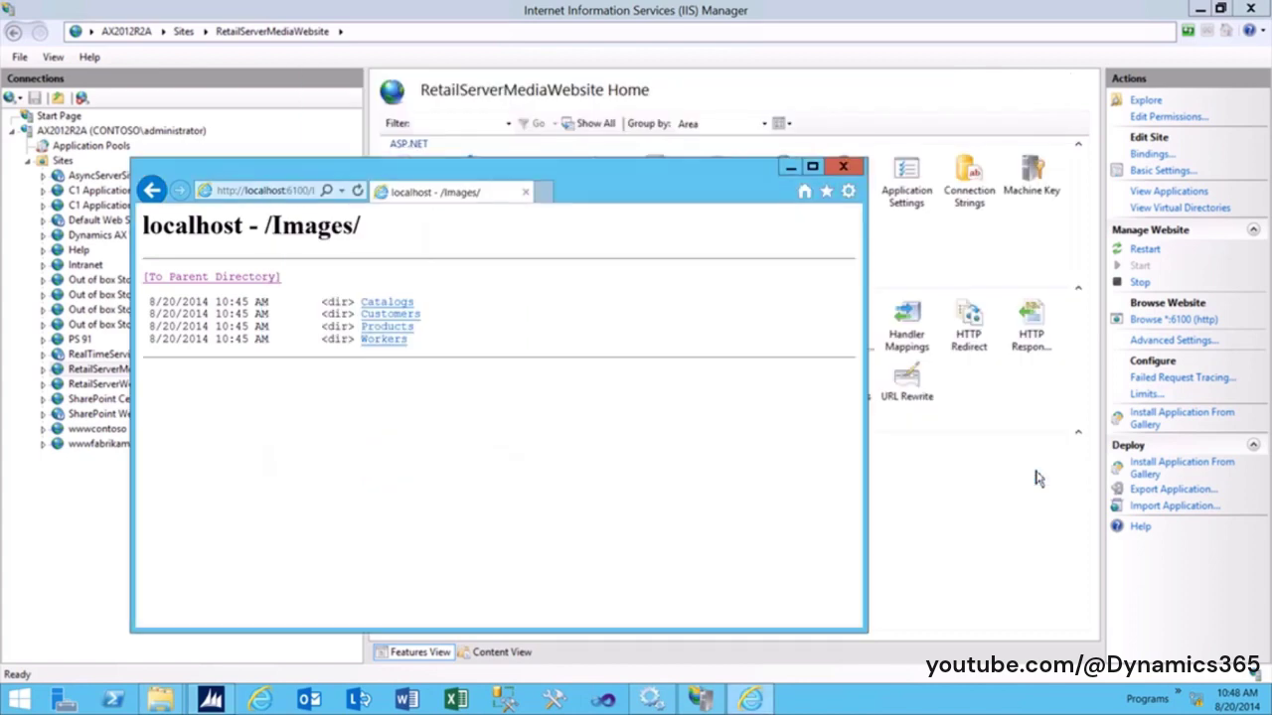
- Launch Microsoft Dynamics AX 2012 Setup from the BD-ROM drive in File Explorer and start the component installation wizard
mouse_move(793, 12)
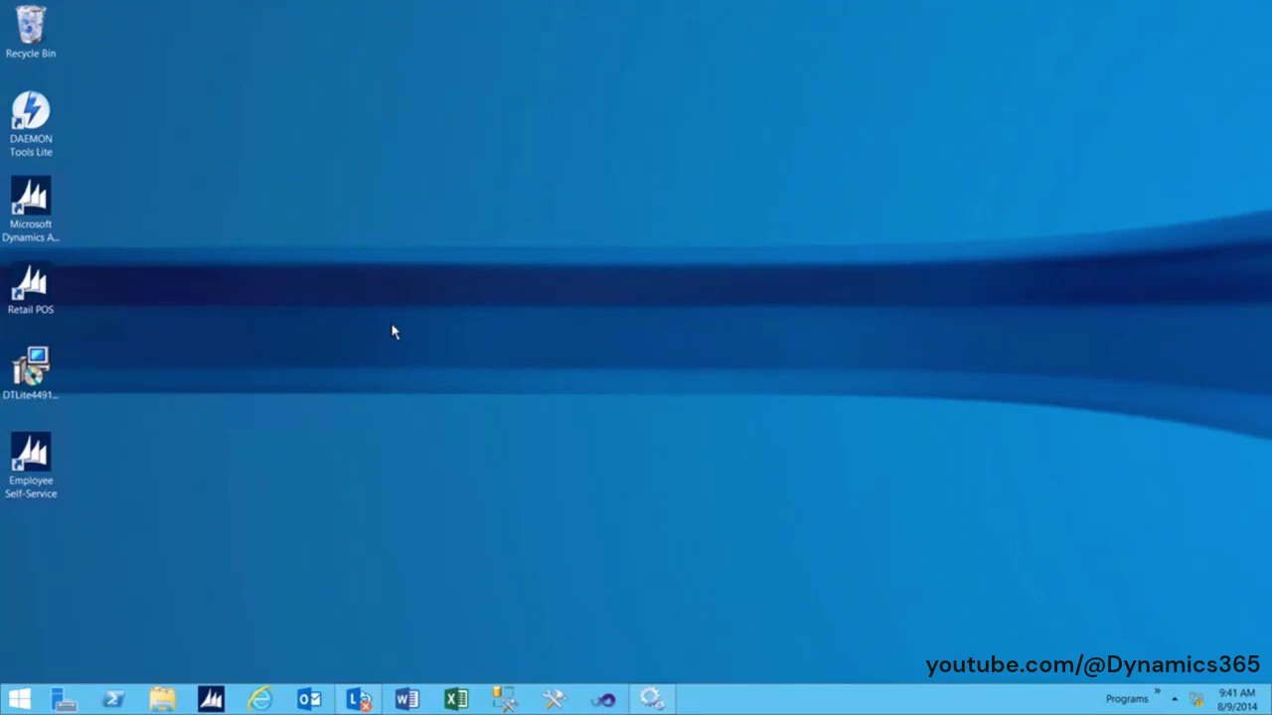
key(super+e)
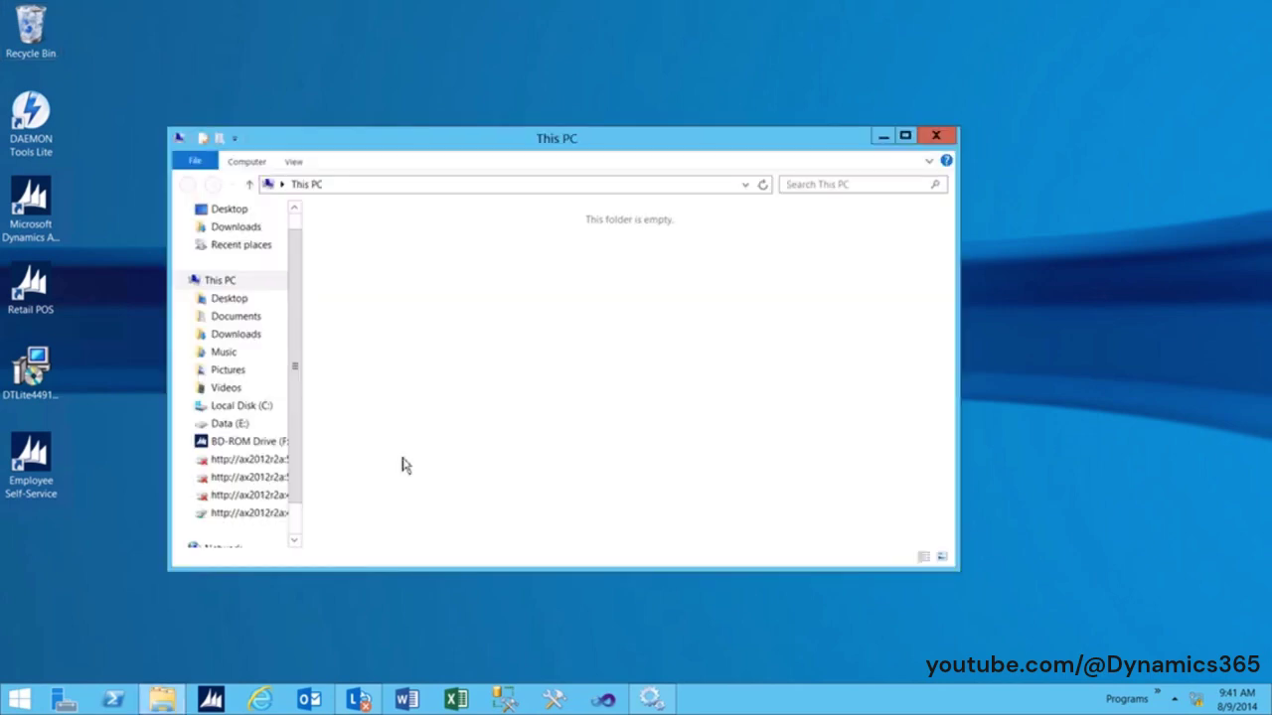
click(423, 528)
double_click(422, 529)
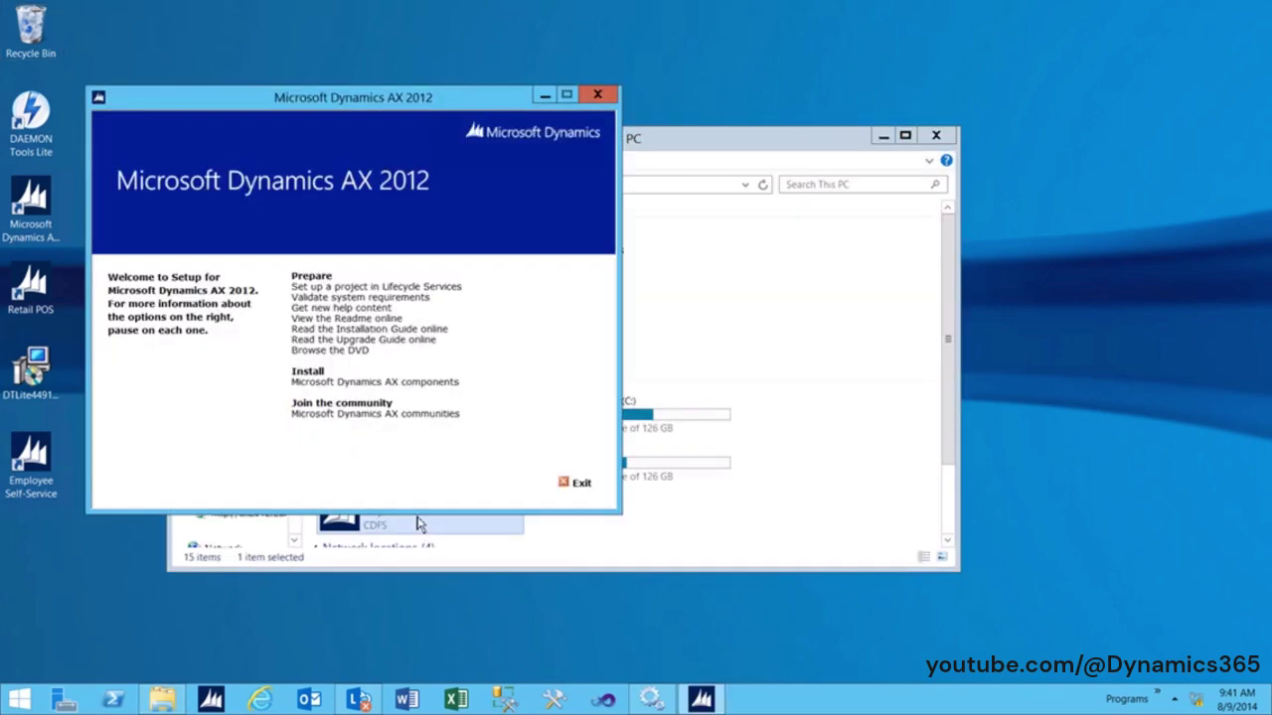
click(391, 384)
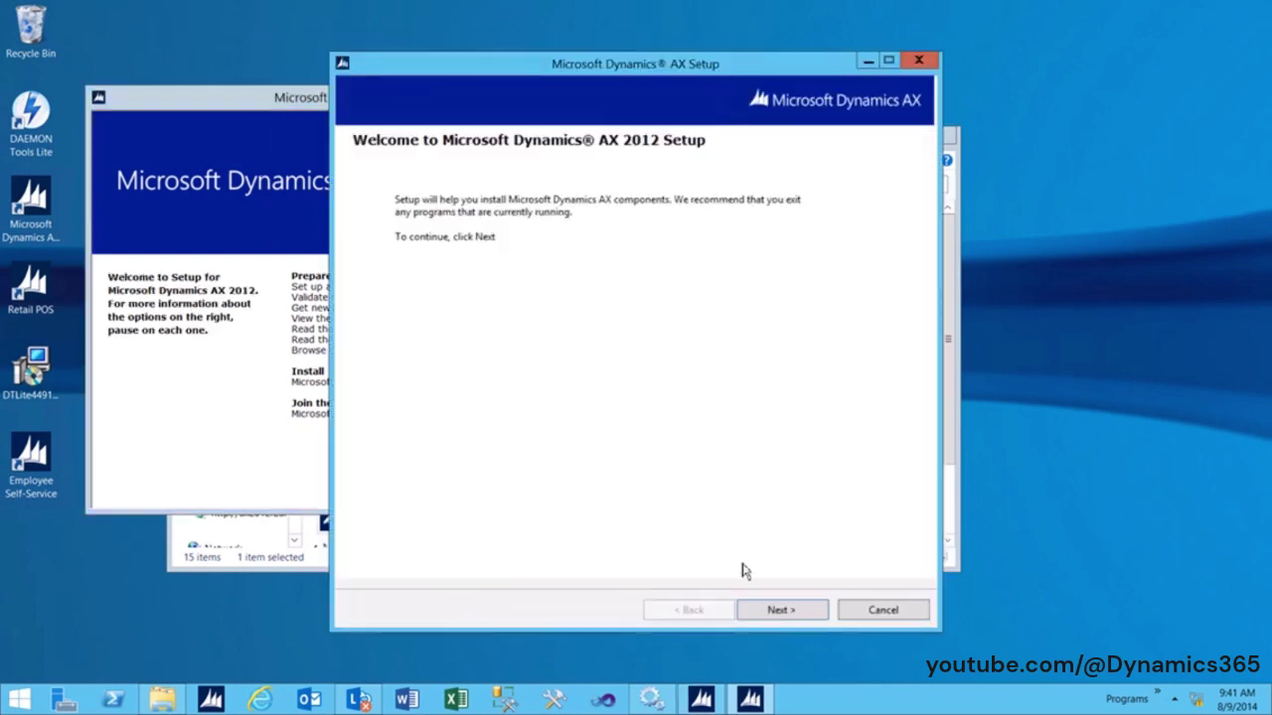
- Choose to add or modify components and select Retail hardware station under Retail Components for installation
click(770, 612)
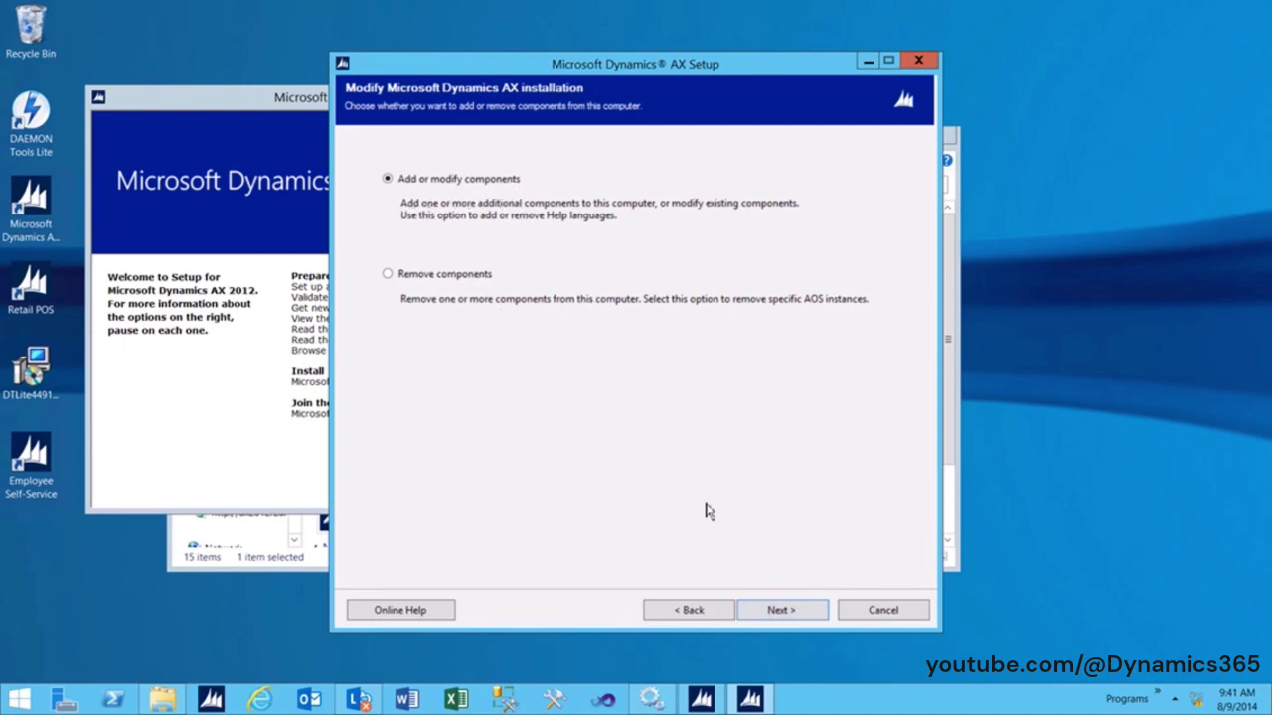
click(774, 613)
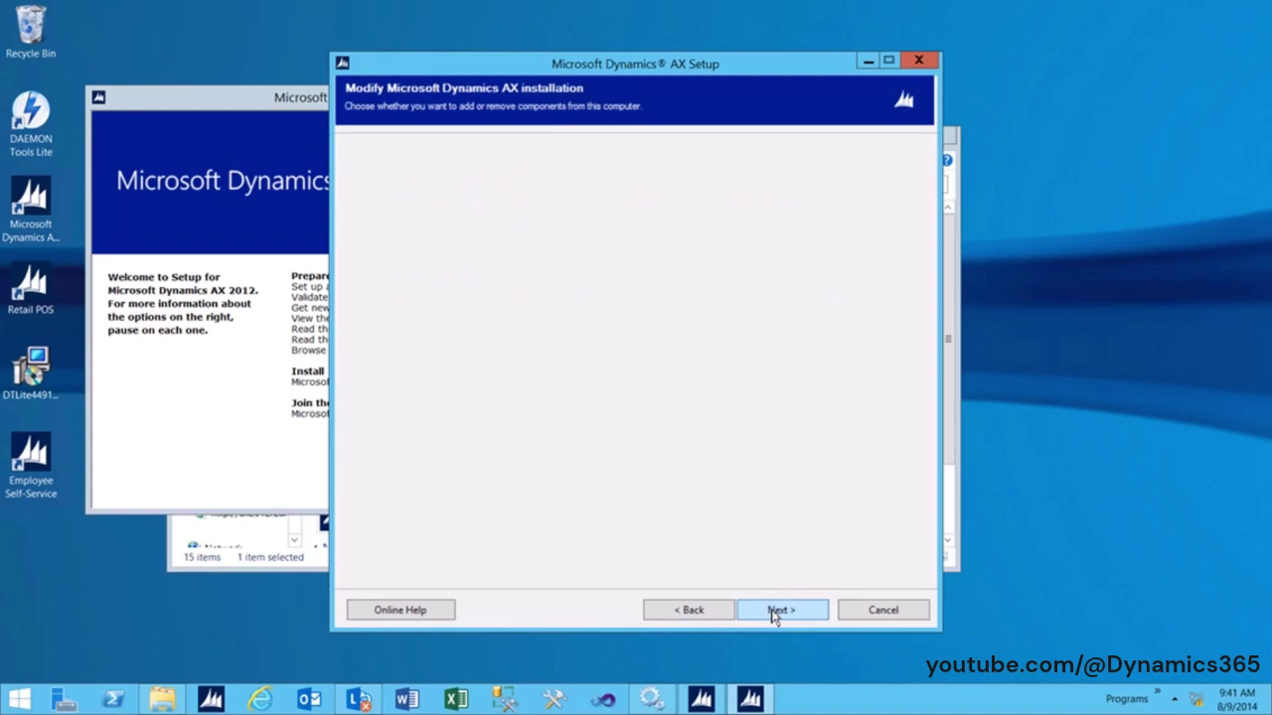
drag(688, 303, 690, 489)
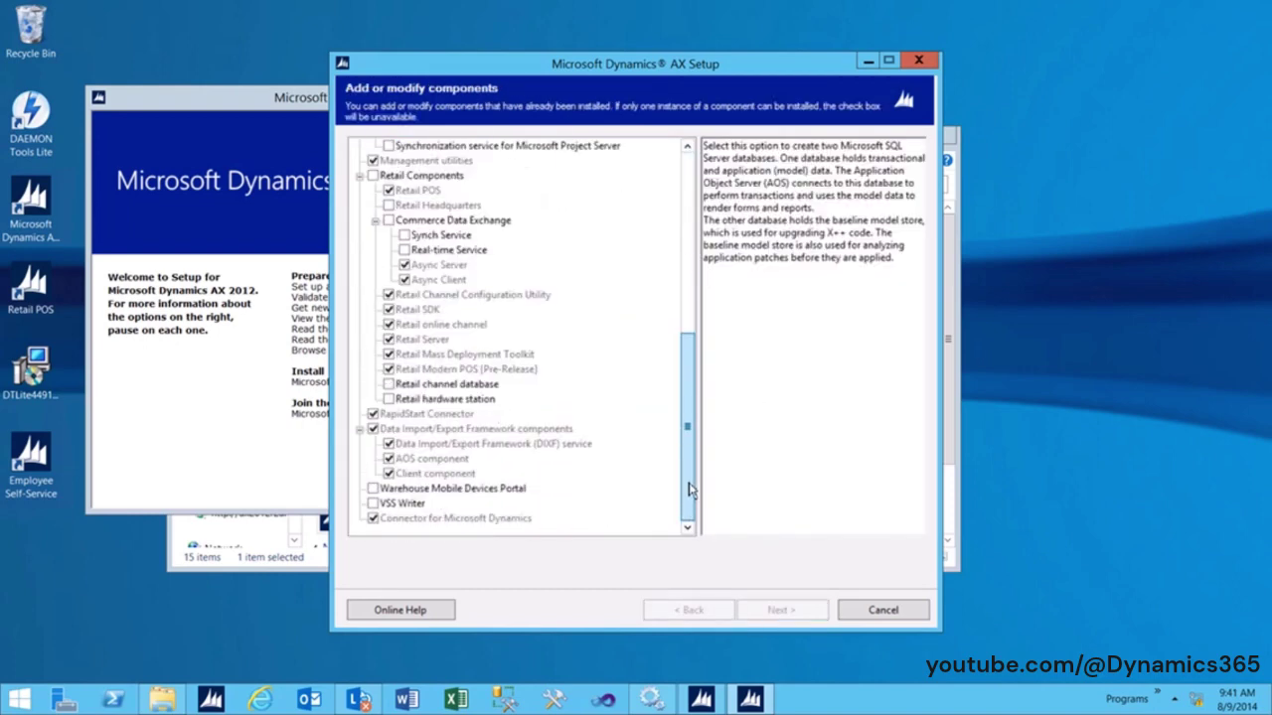
click(411, 176)
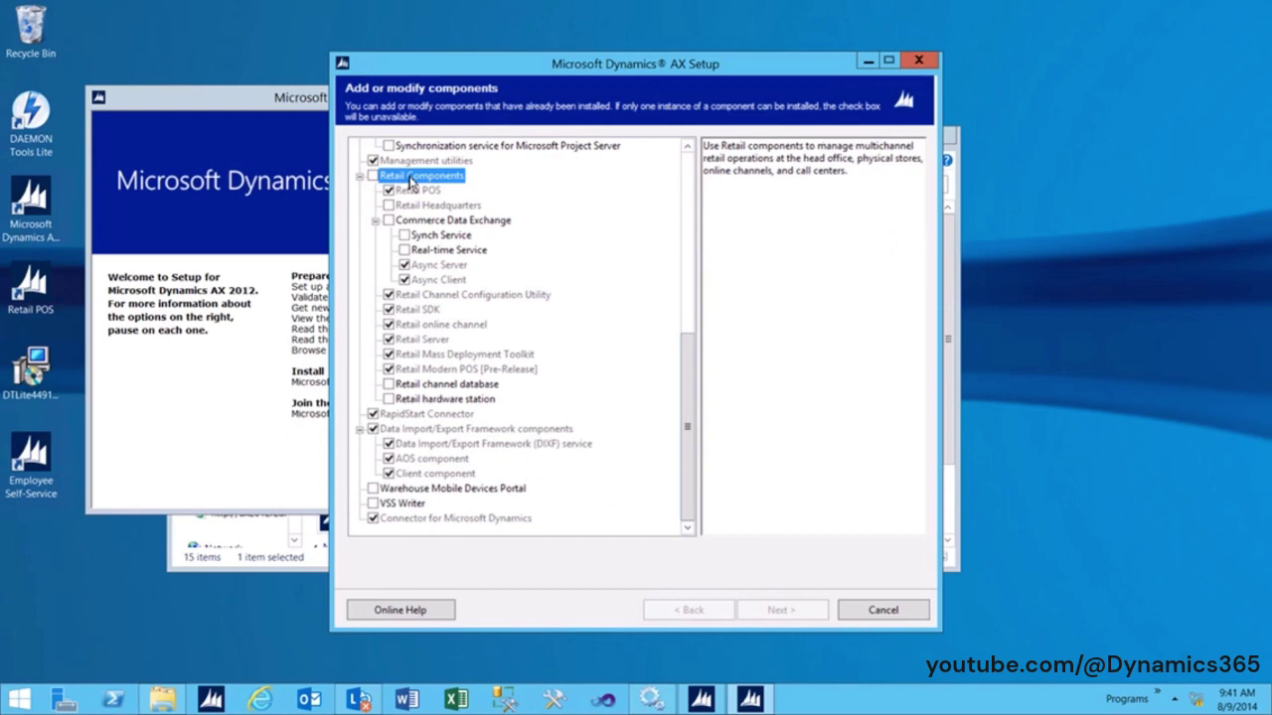
click(389, 399)
click(403, 401)
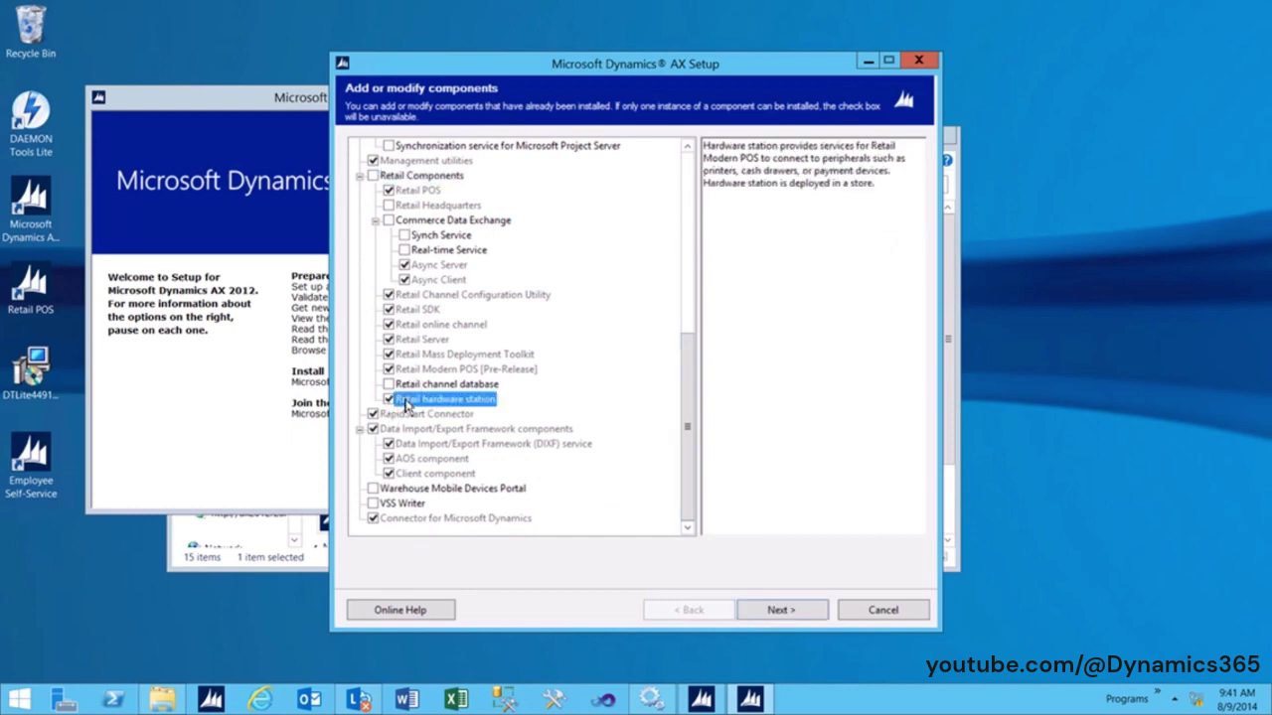
- Proceed through prerequisite validation to the hardware station configuration page, leaving Configure Retail Hardware station enabled
click(744, 613)
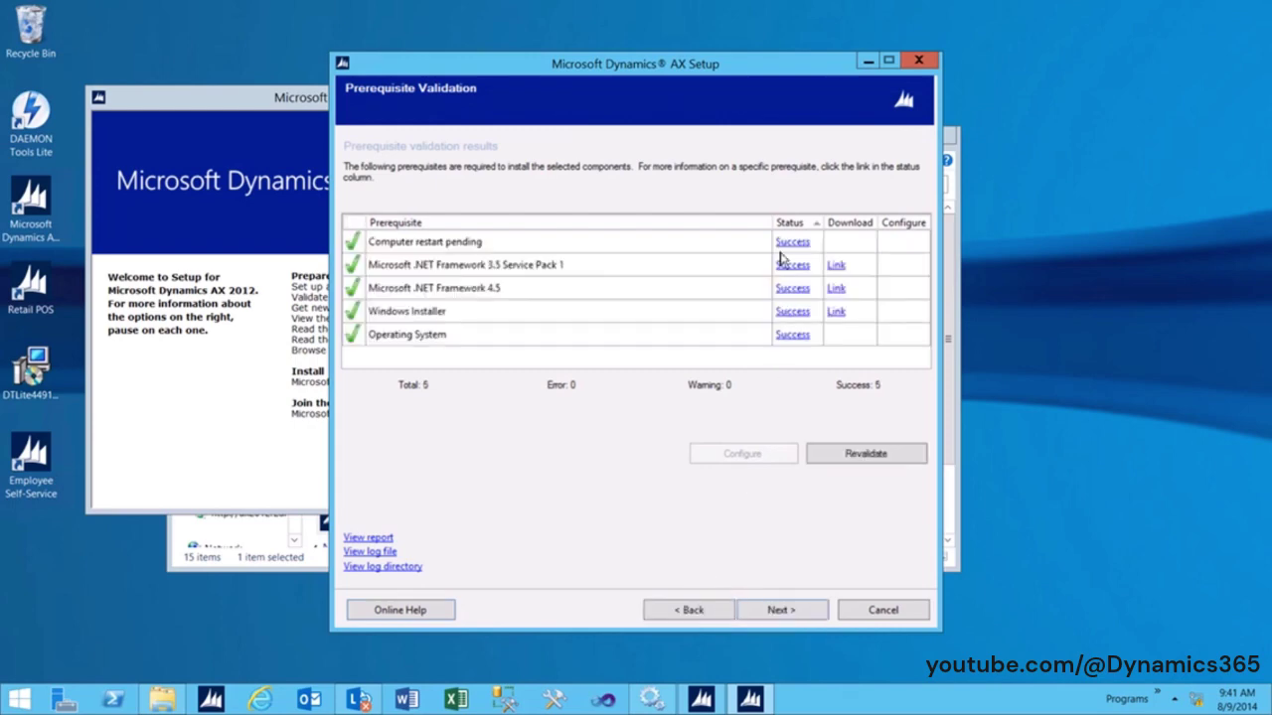
click(774, 614)
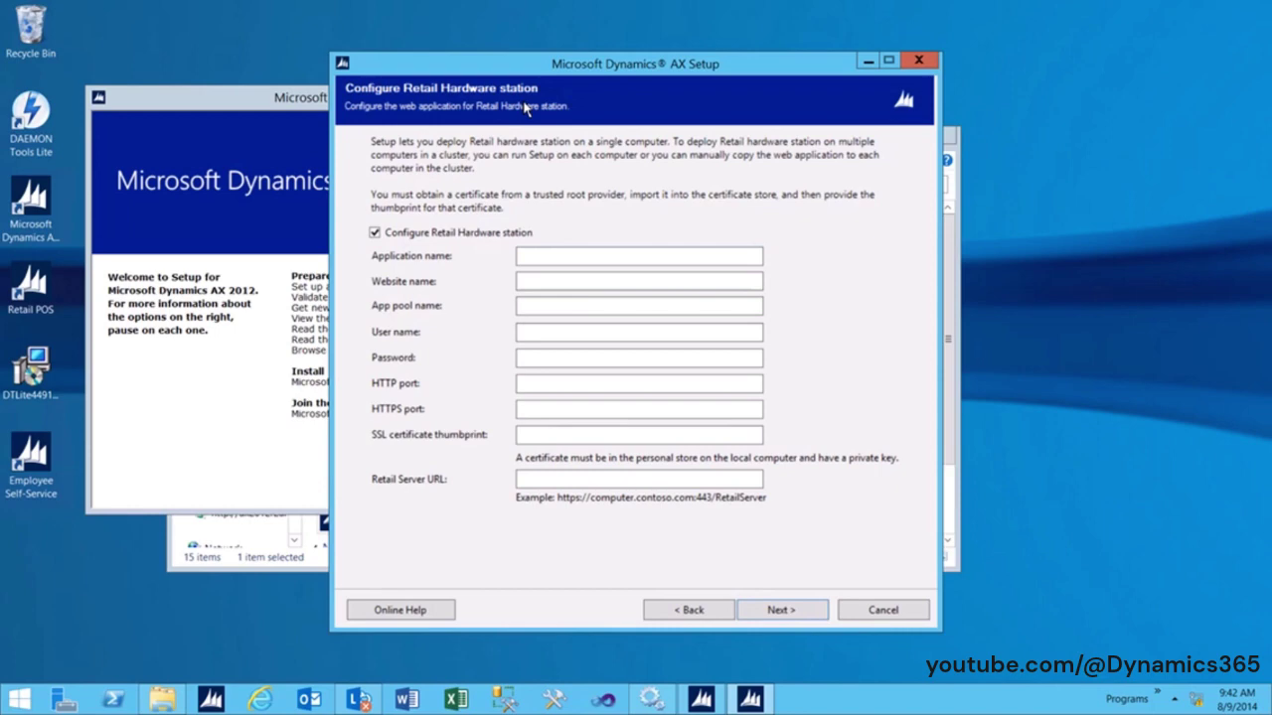
click(375, 234)
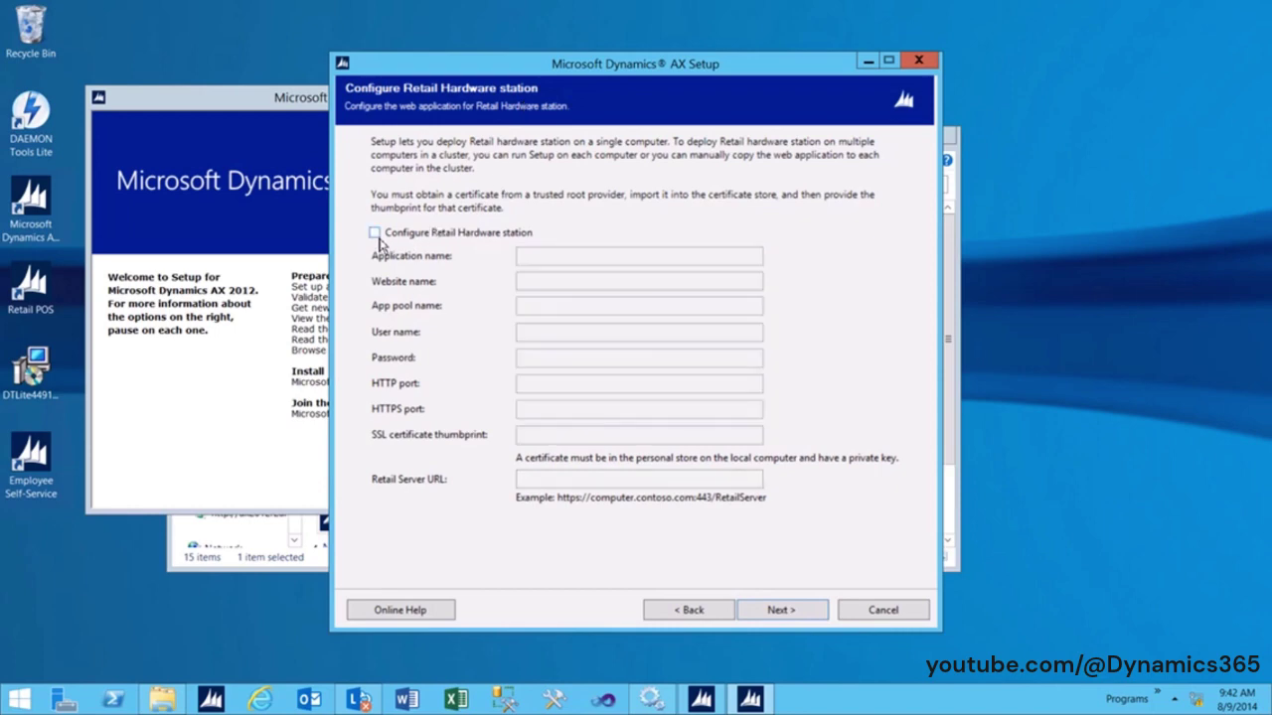
click(375, 235)
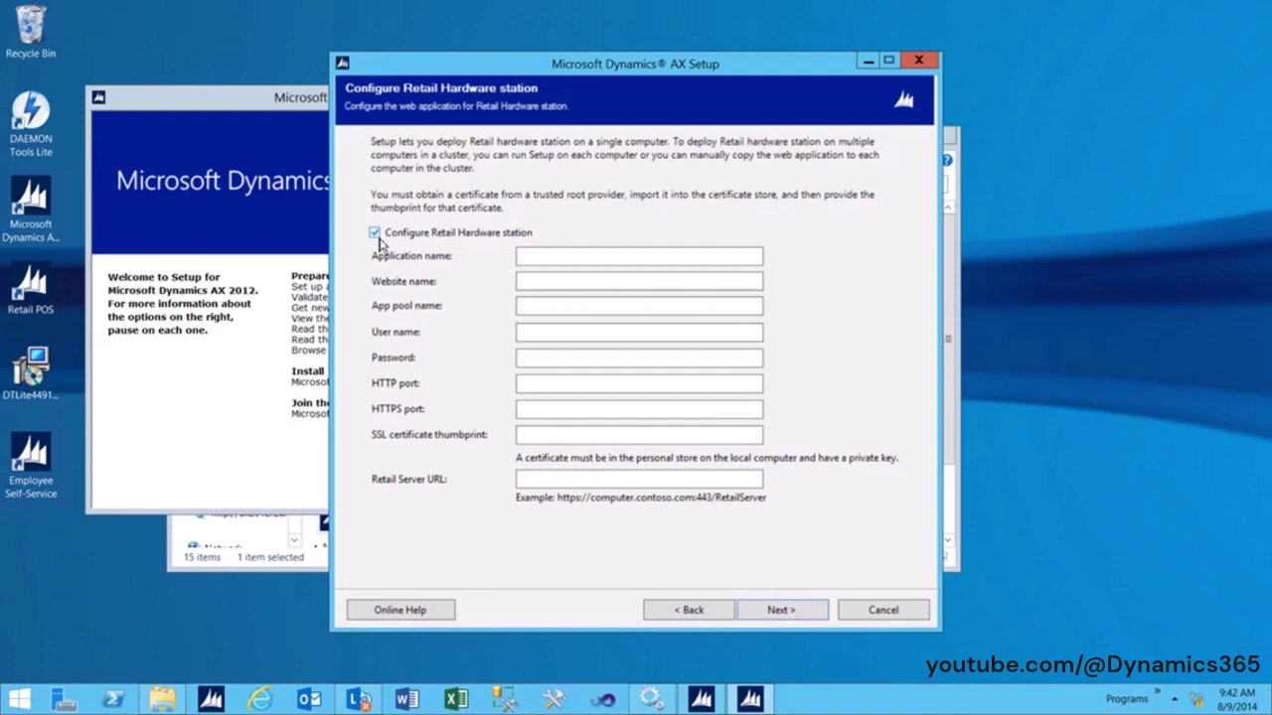
- Keep Configure Retail Hardware station enabled and set the application name, website name and app pool name to AxRetailHardwareStation
click(378, 240)
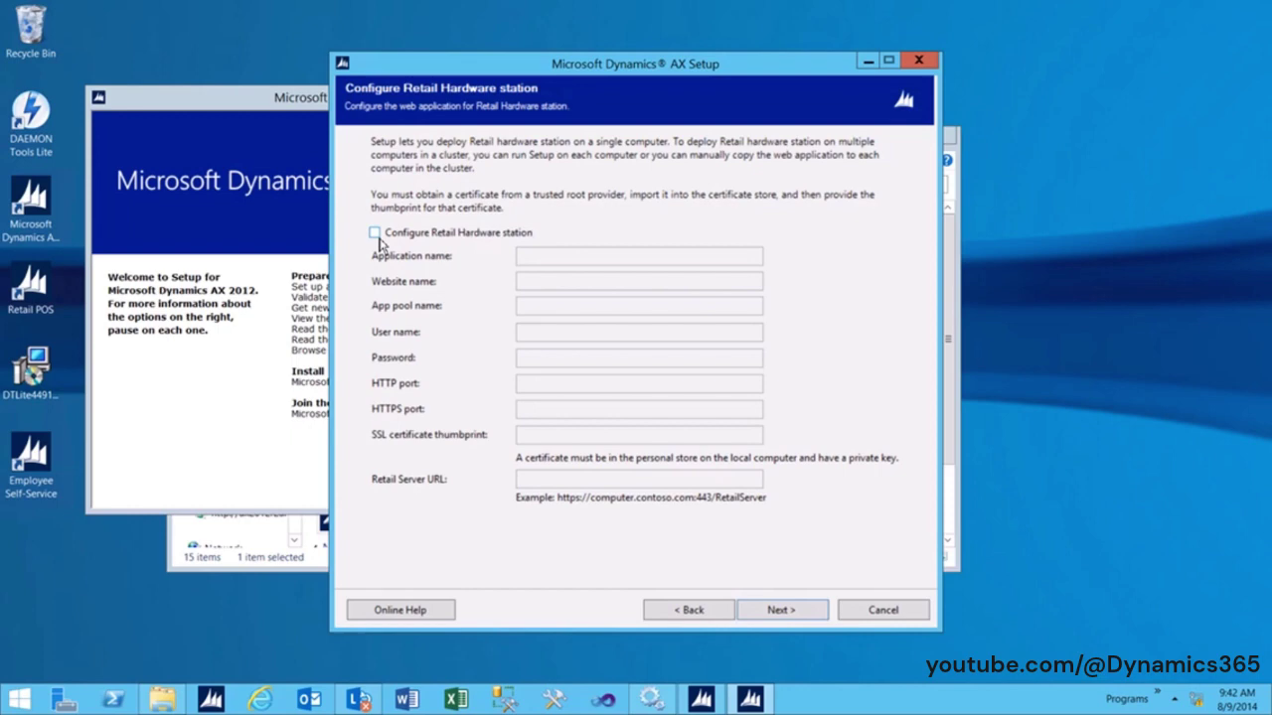
click(377, 237)
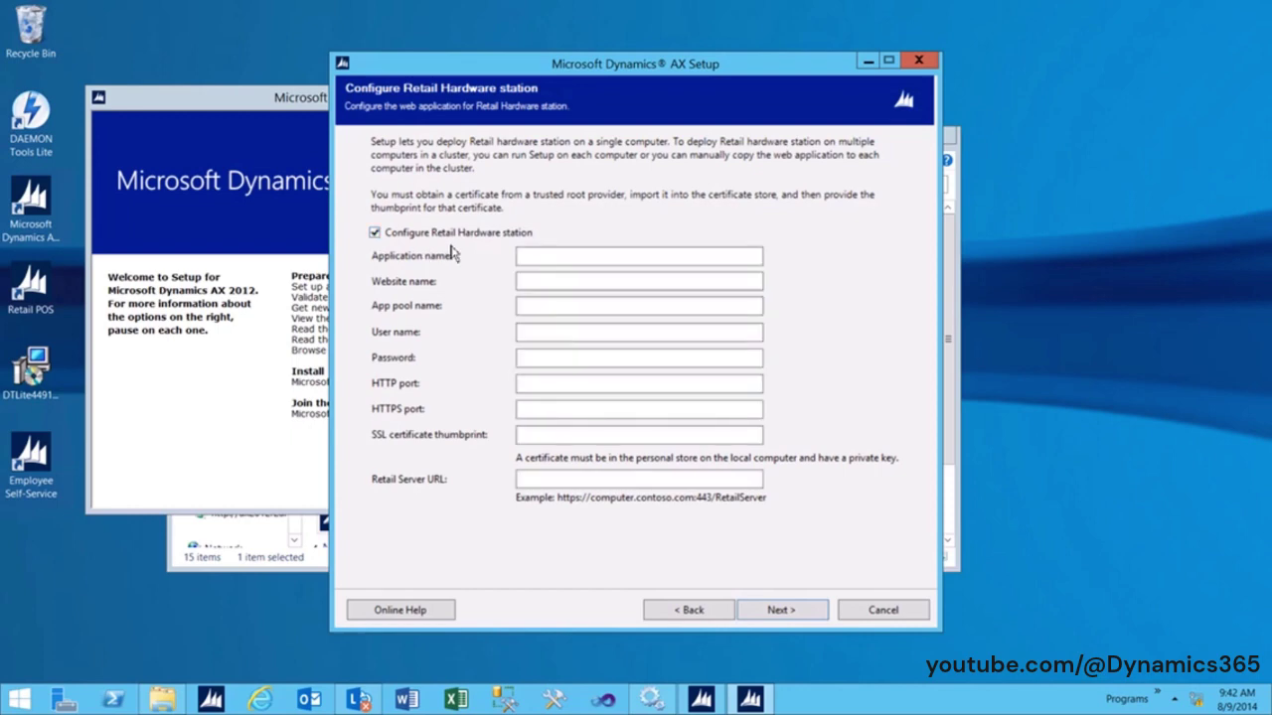
click(541, 261)
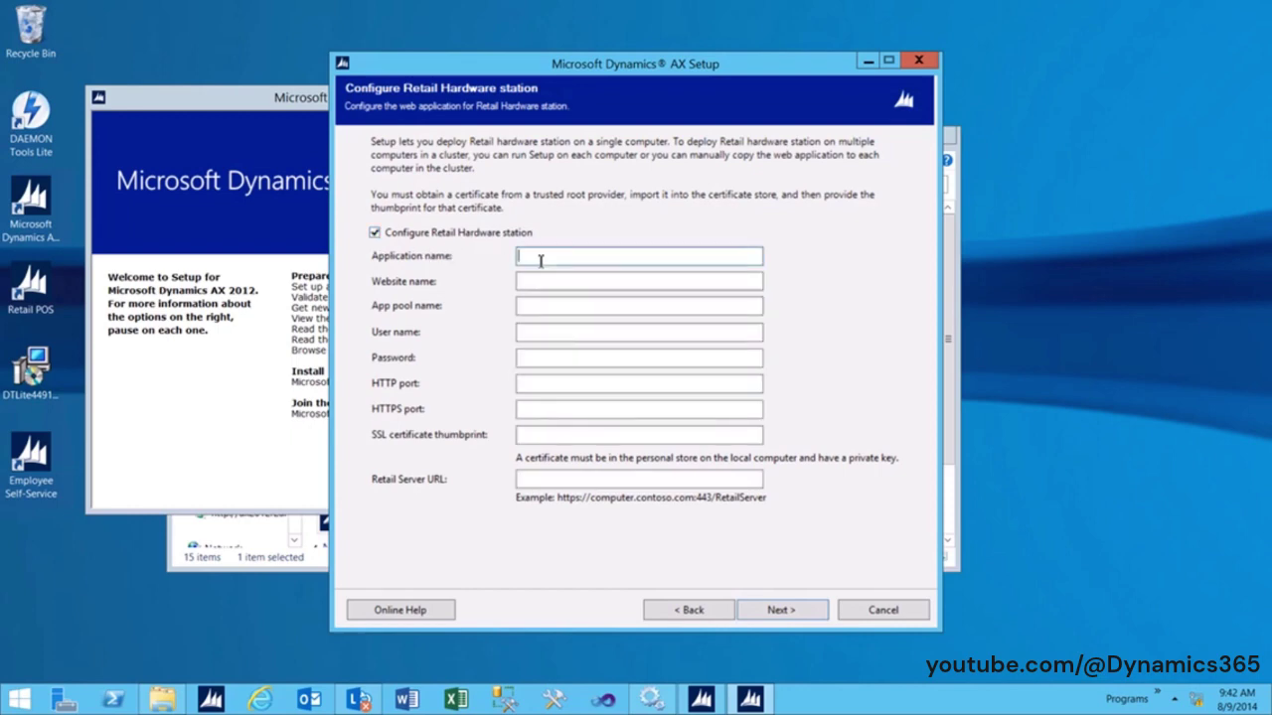
text(AxRetailHardwareStation)
click(546, 285)
text(AxRetailHardwareStation)
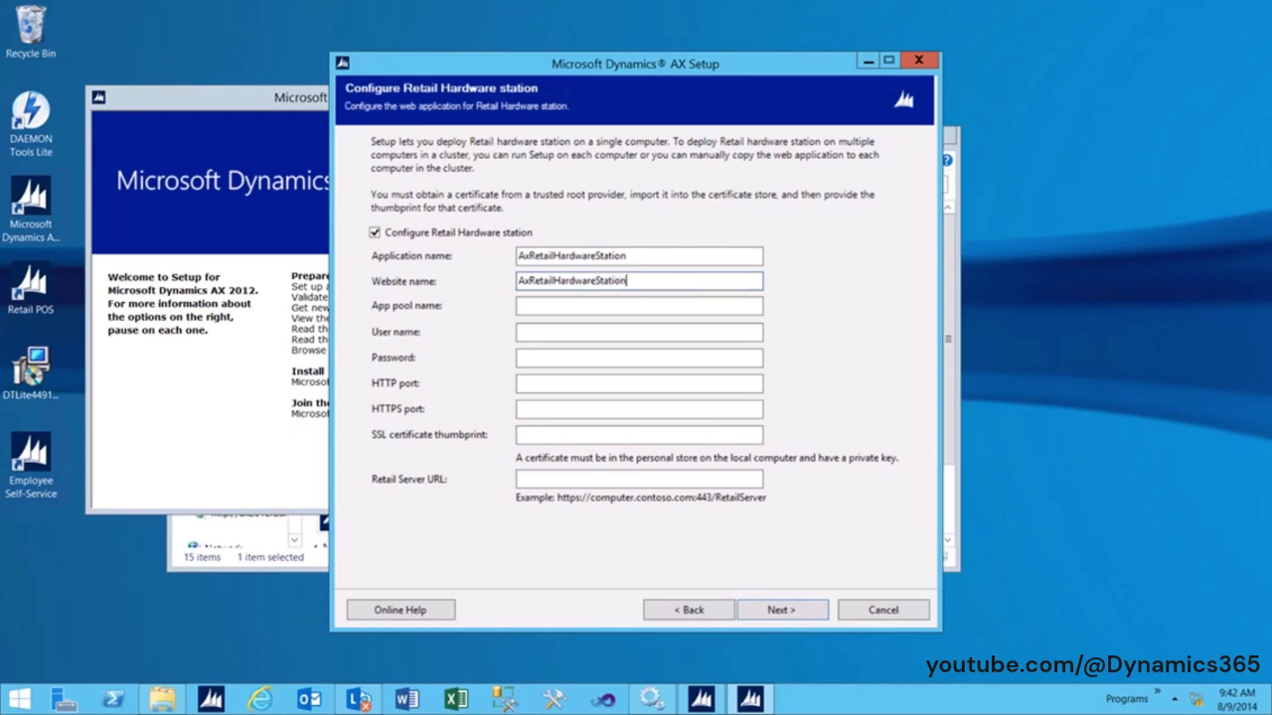
click(545, 307)
text(AxRetailHardwareStation)
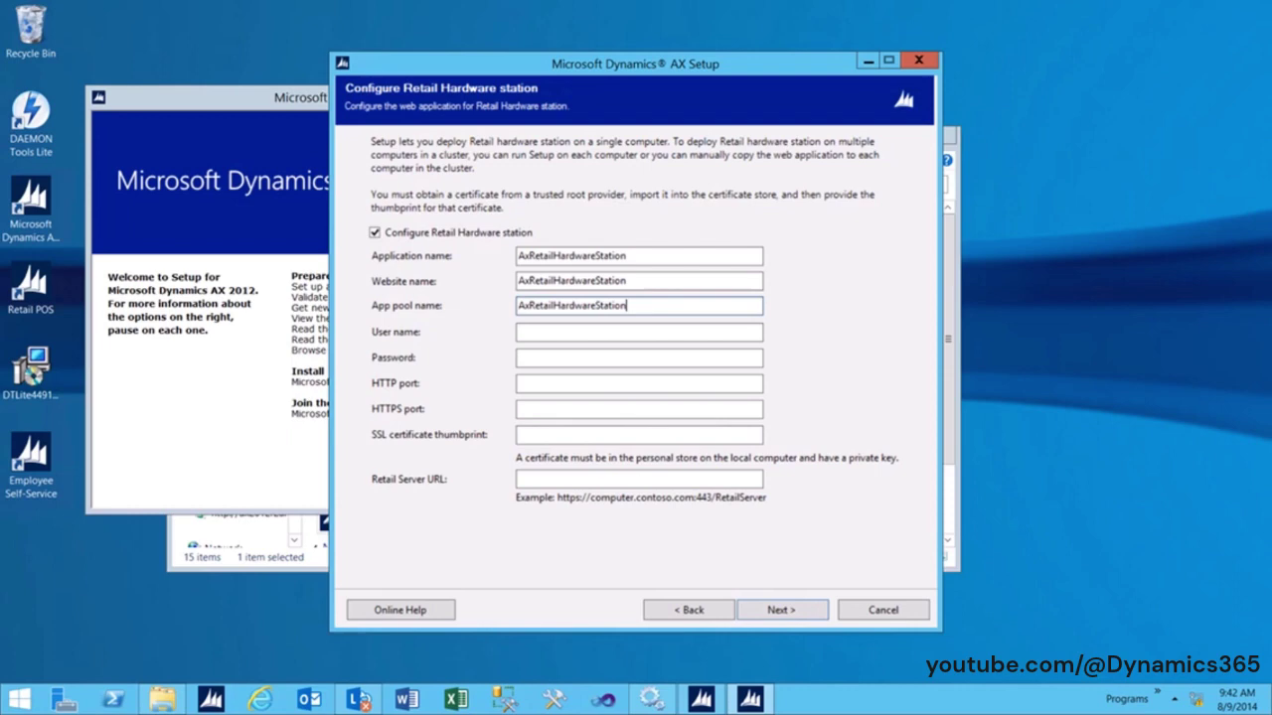
- Set the hardware station's user name to contoso\svcHardwareStation and enter the service account password
click(560, 333)
text(conto)
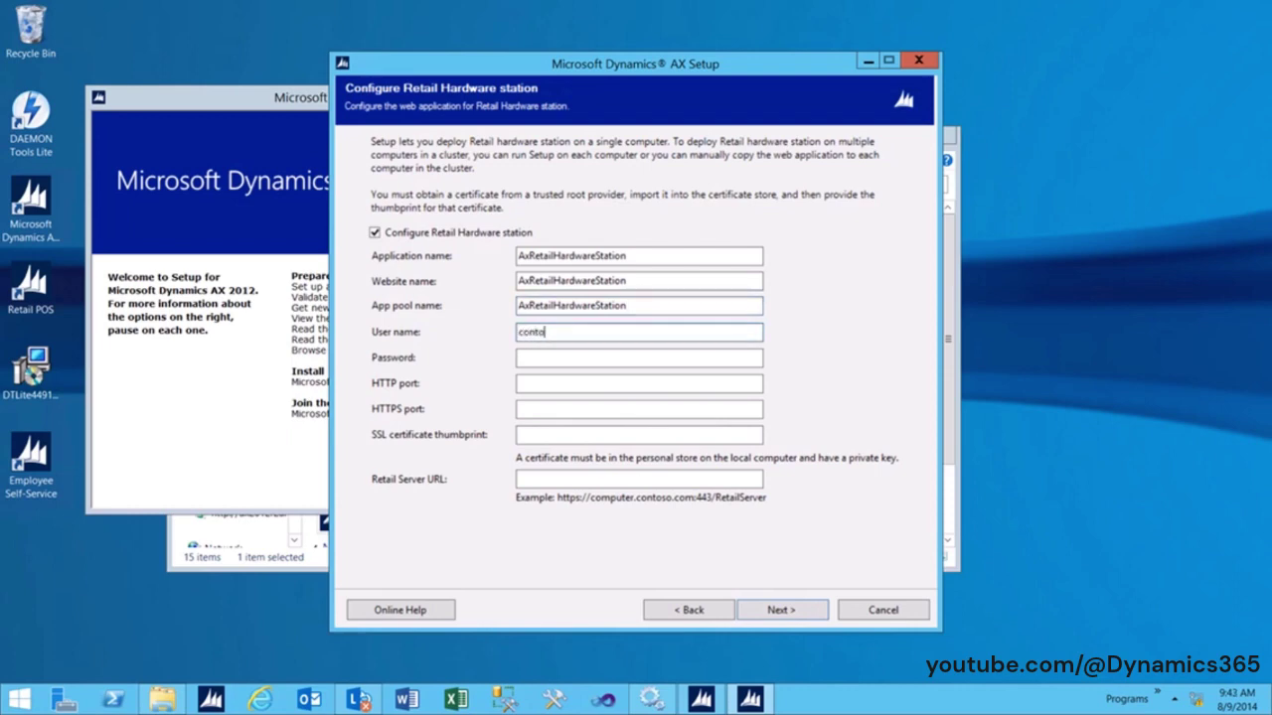
text(so\svcHardwareStation)
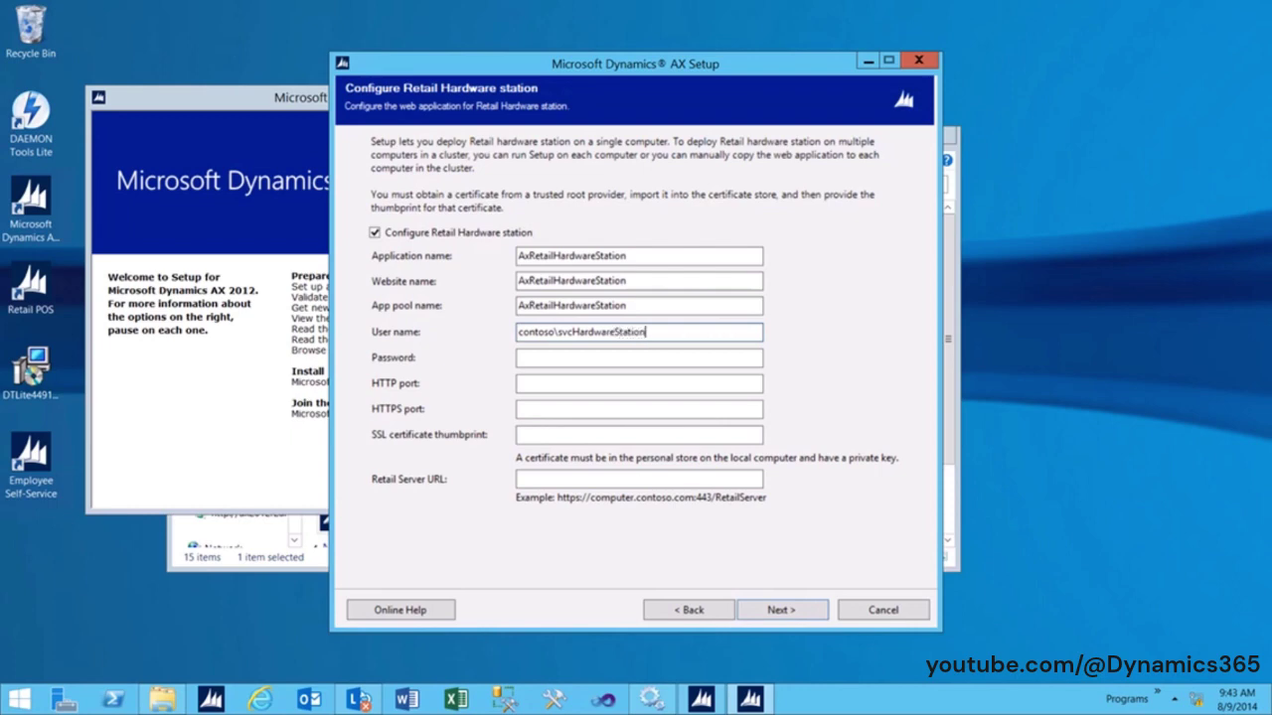
click(518, 357)
text(****)
key(BackSpace)
key(BackSpace)
key(BackSpace)
key(BackSpace)
text(**********)
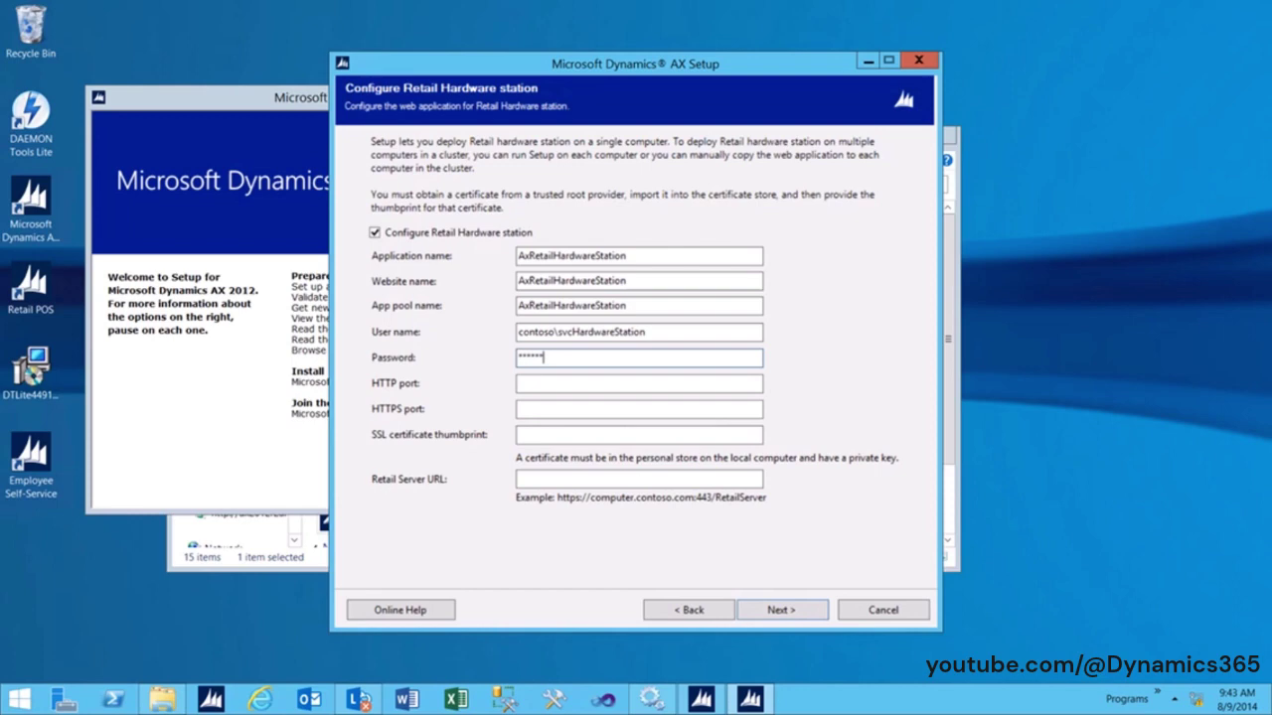
- Set the HTTP port to 7101, leaving the HTTPS port and SSL certificate thumbprint empty
click(556, 384)
text(7101)
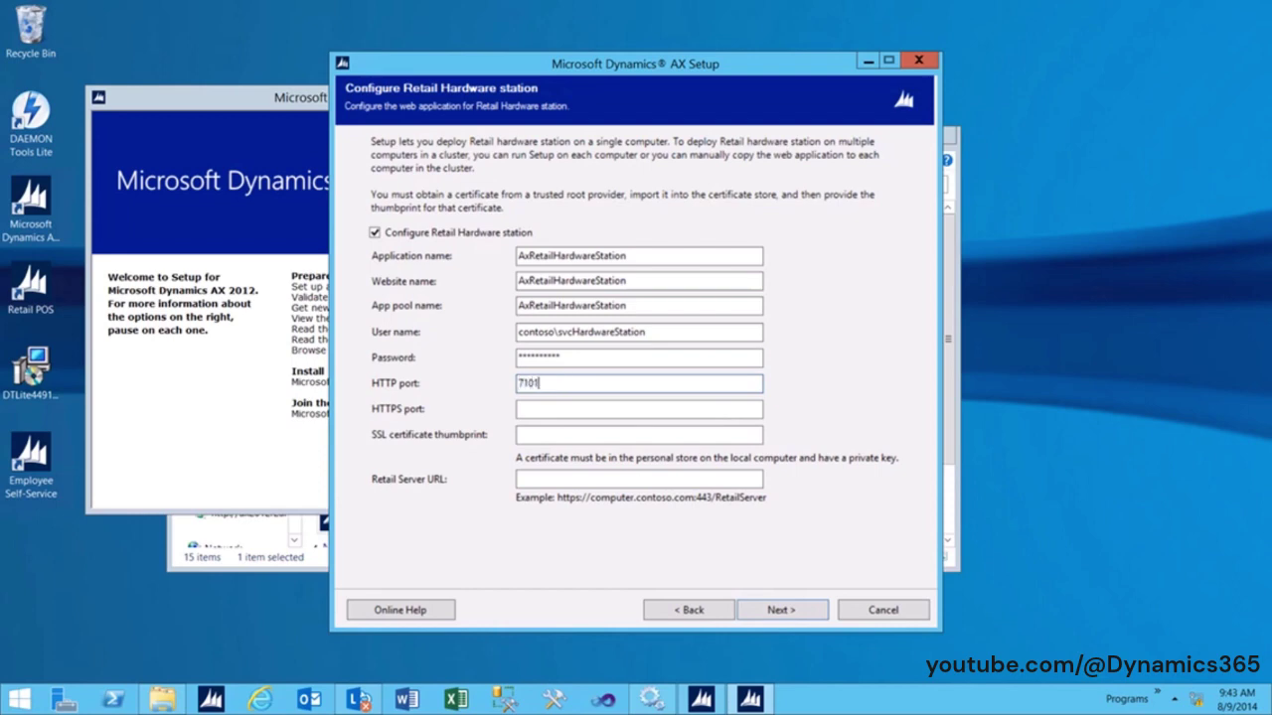
click(549, 410)
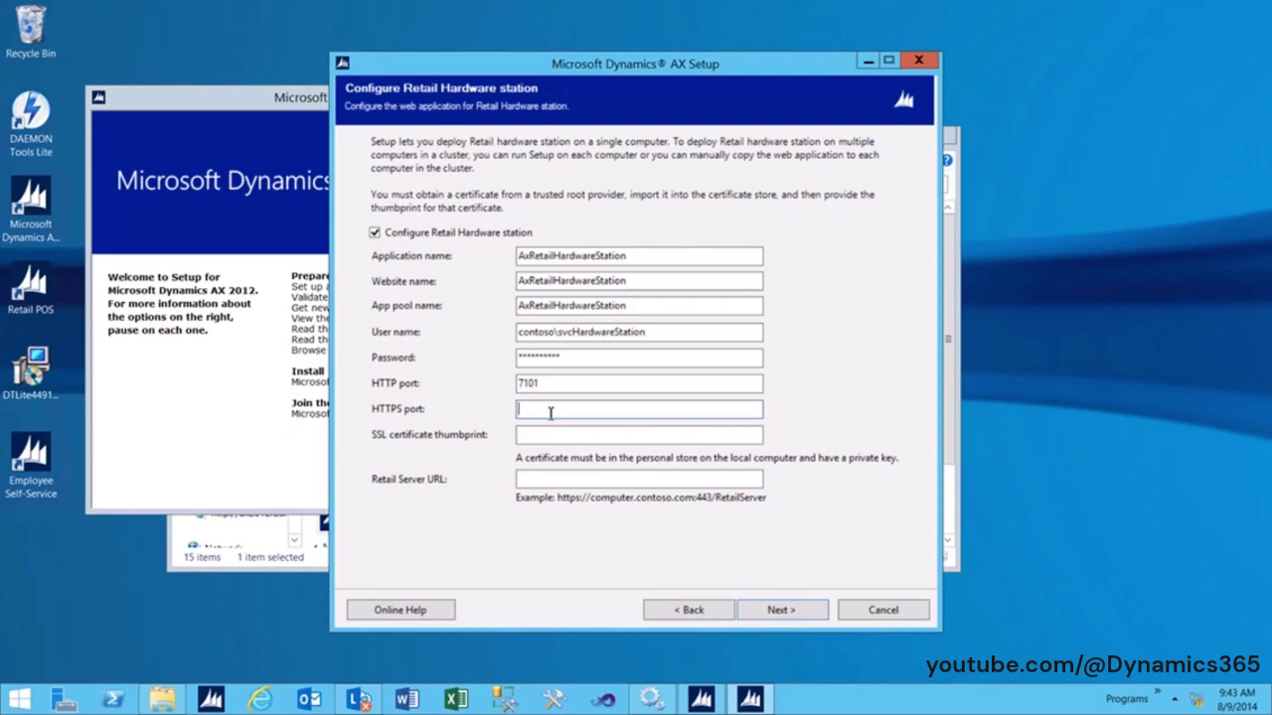
click(545, 438)
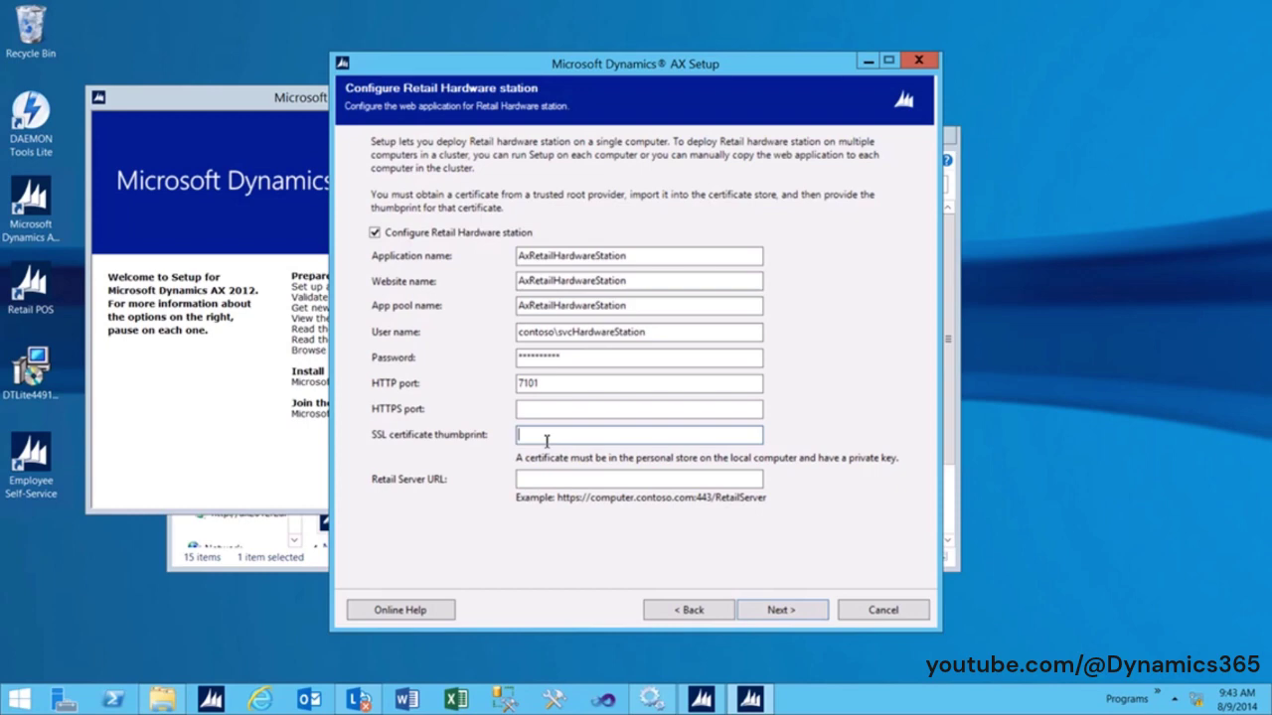
- Open IIS Manager, browse the AxRetailServer site over HTTP on port 5101, and copy its address from Internet Explorer
click(540, 479)
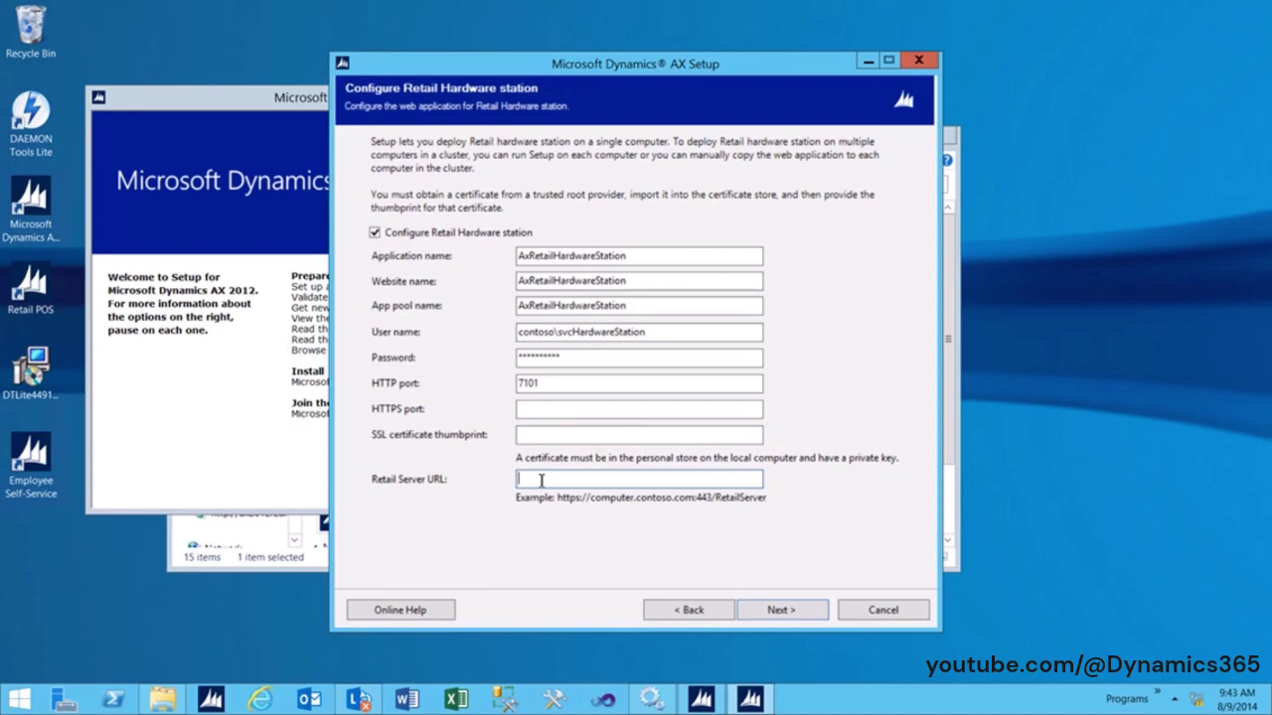
key(super+r)
key(Return)
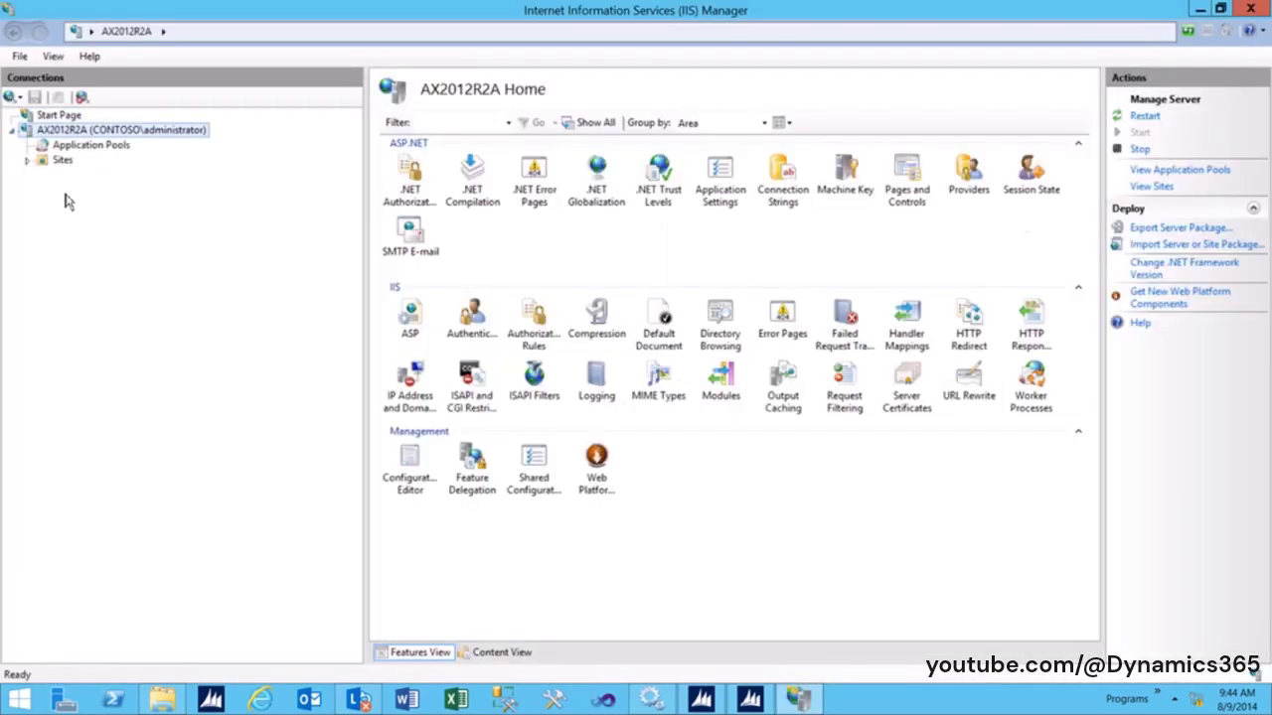
click(28, 160)
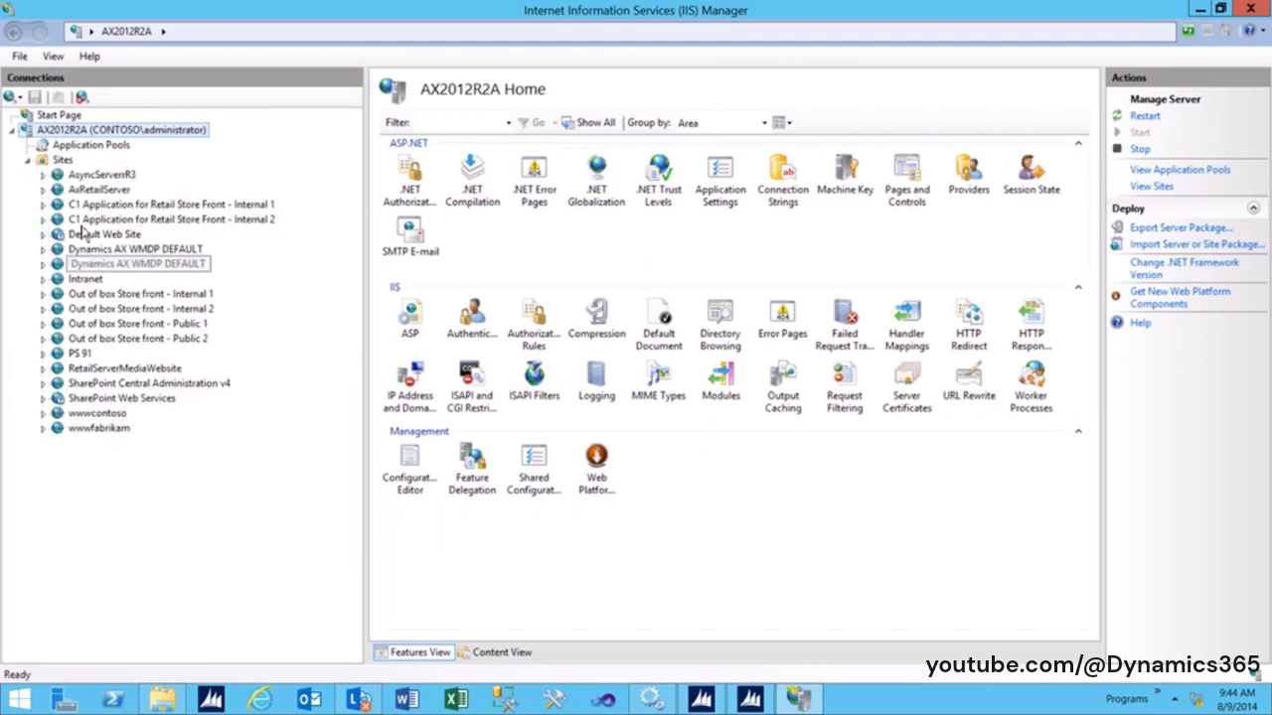
click(95, 190)
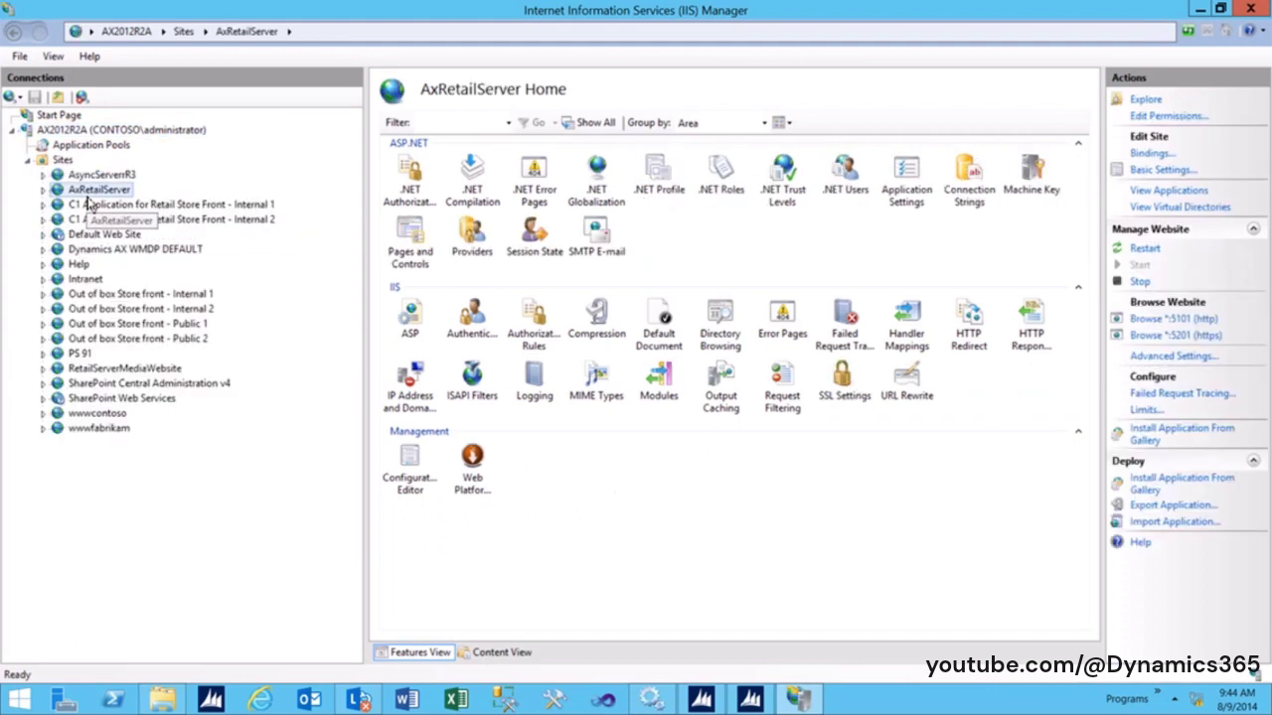
click(1170, 322)
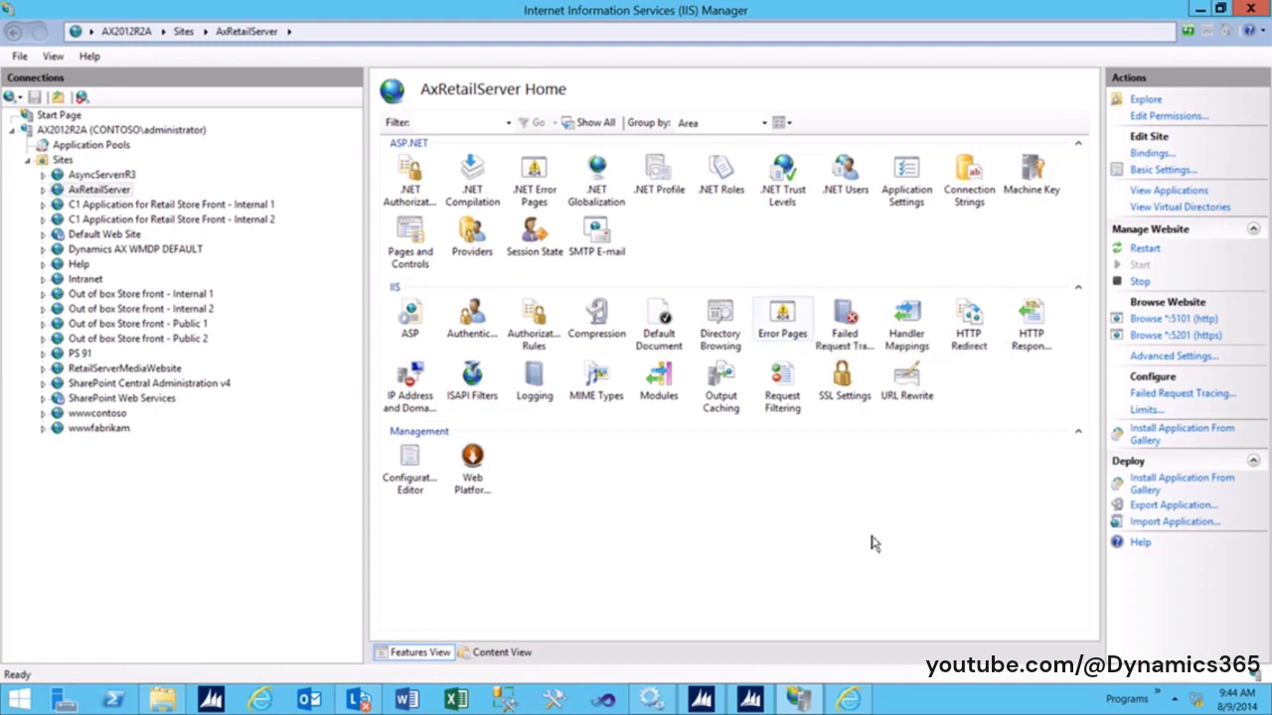
click(866, 704)
click(313, 35)
key(ctrl+c)
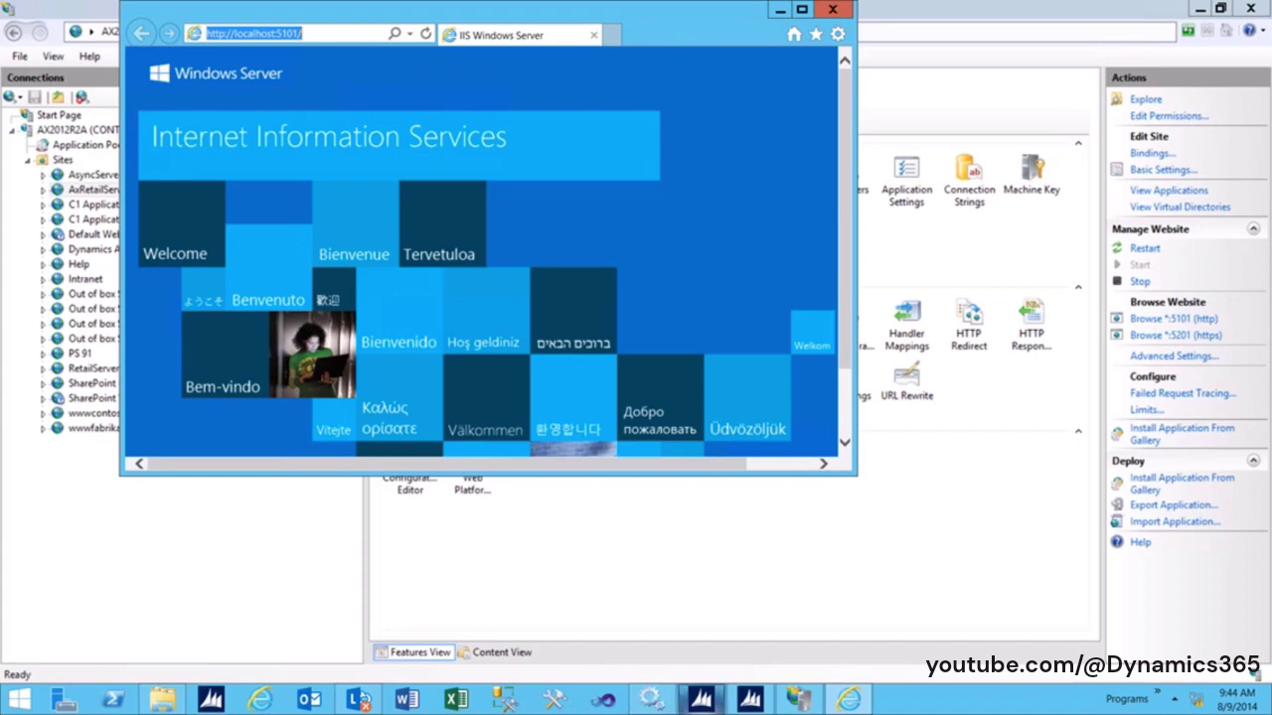
click(747, 700)
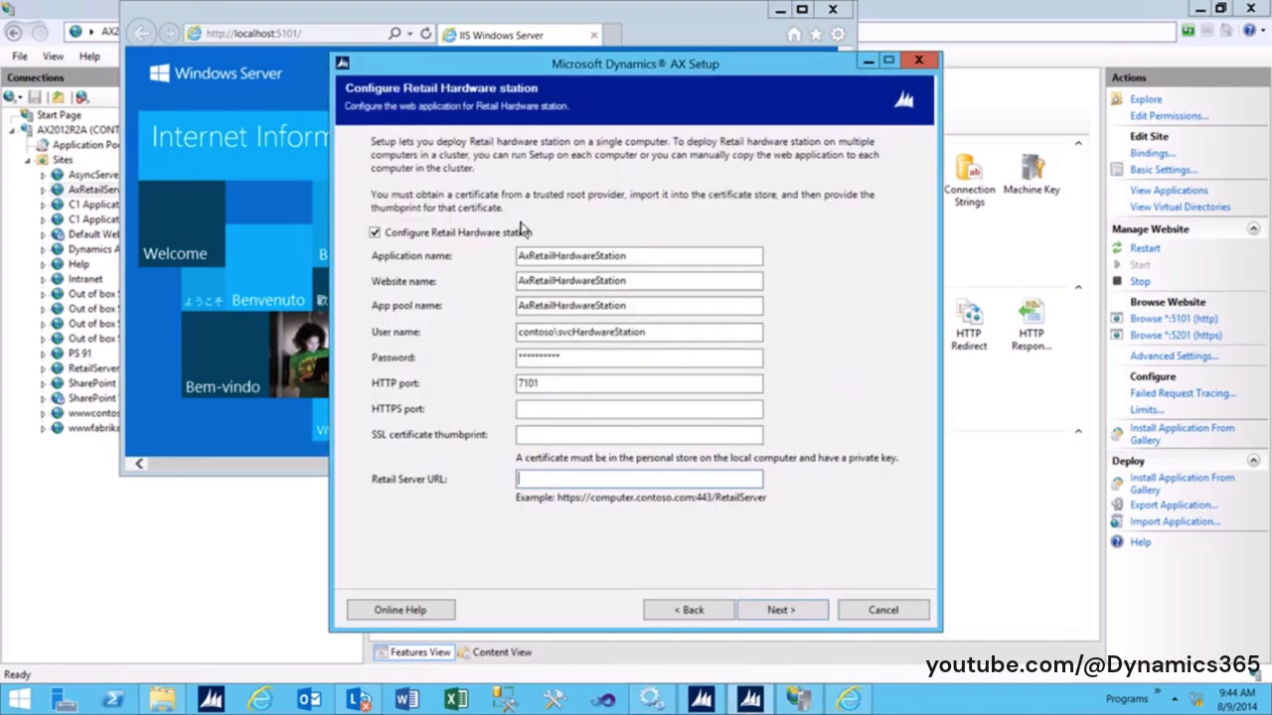
key(ctrl+v)
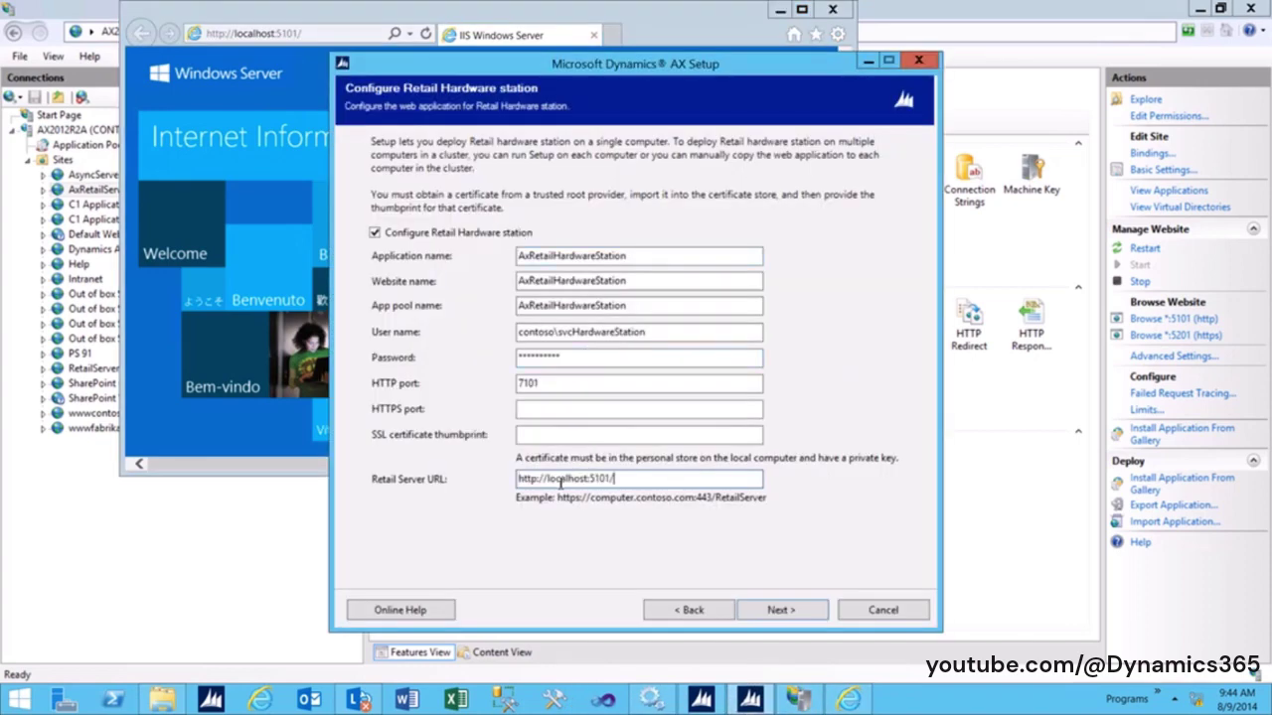
text(AxRetailServer)
drag(547, 481, 588, 481)
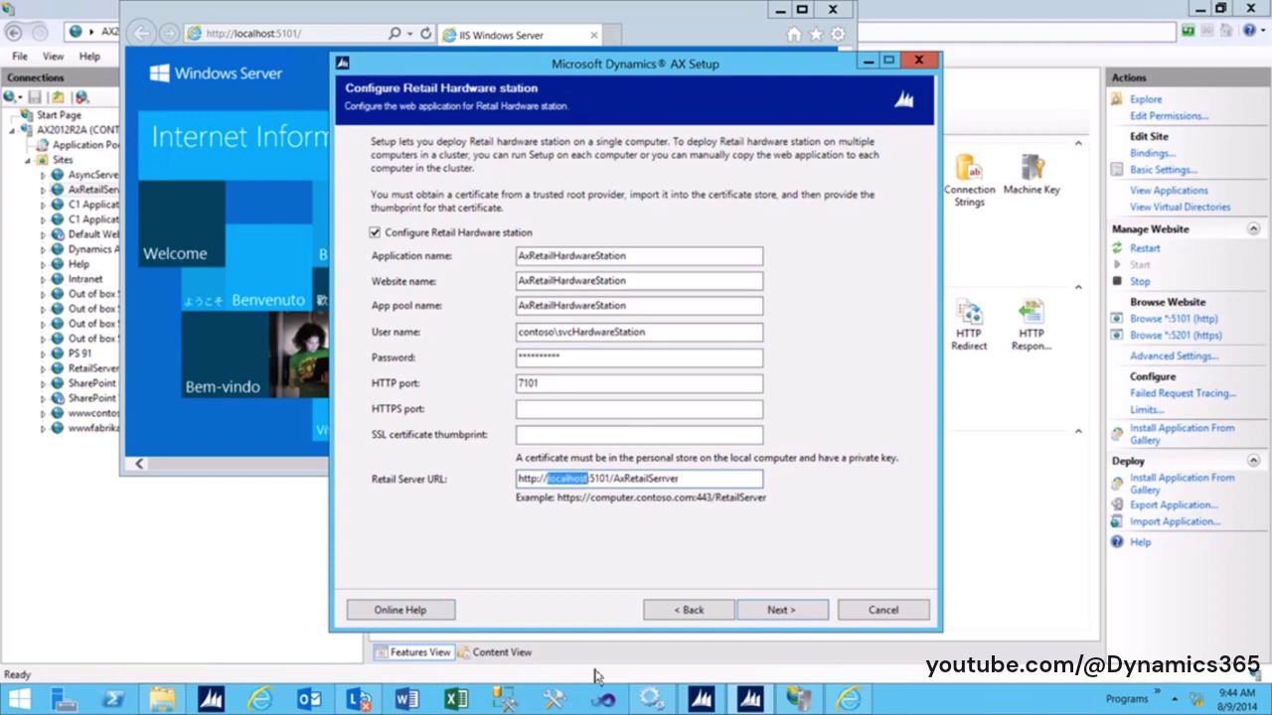
text(AX)
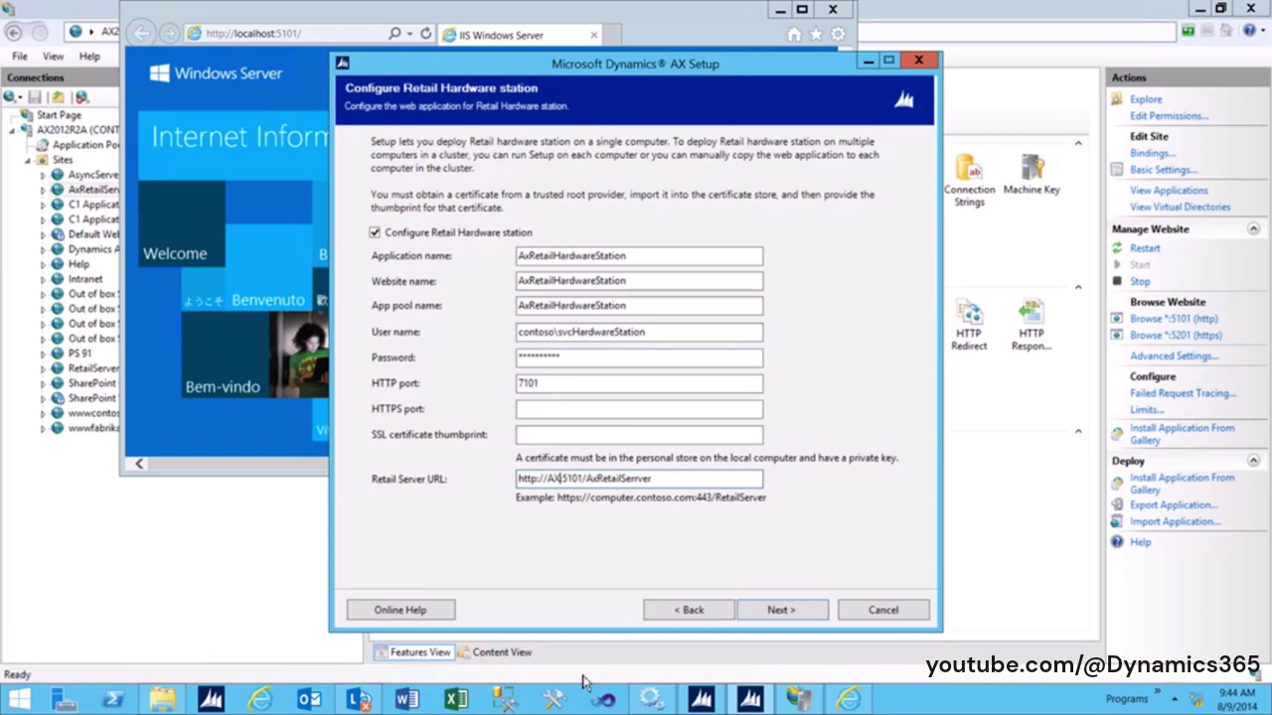
text(2012)
text(R2)
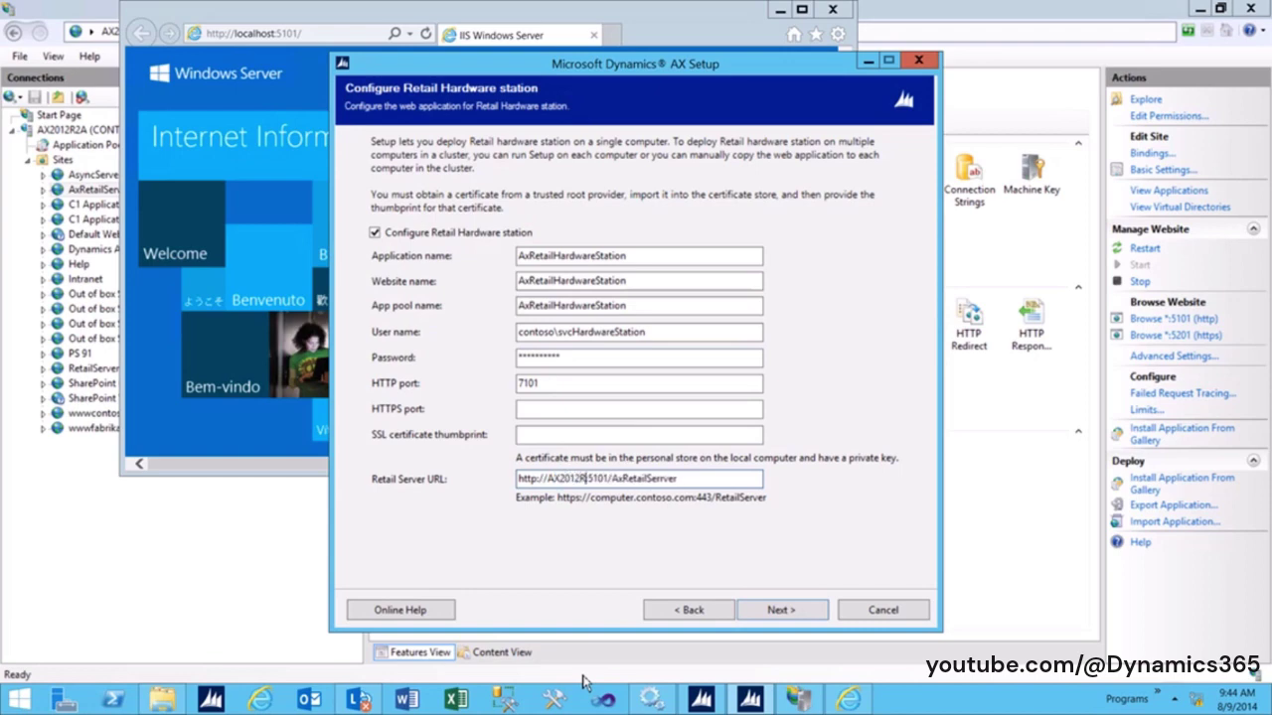
text(A)
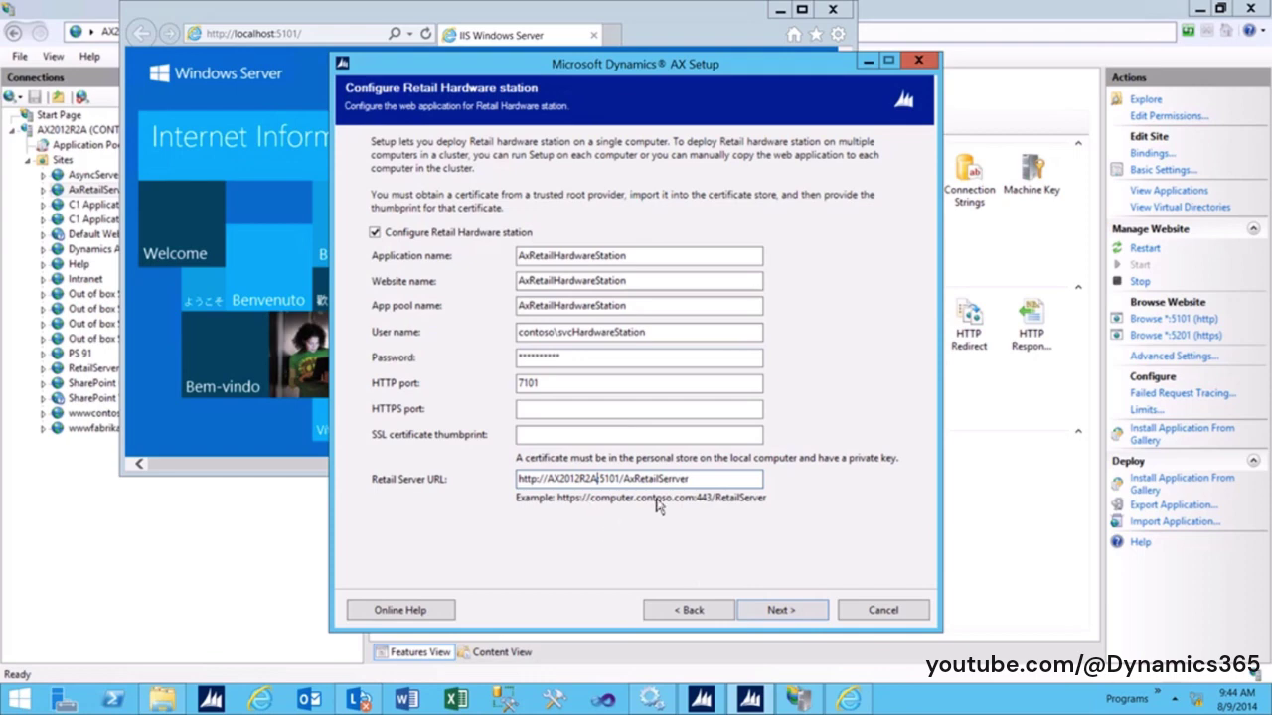
click(700, 479)
- Proceed through prerequisite validation to install the Retail hardware station, and finish Setup without opening the summary report
click(761, 611)
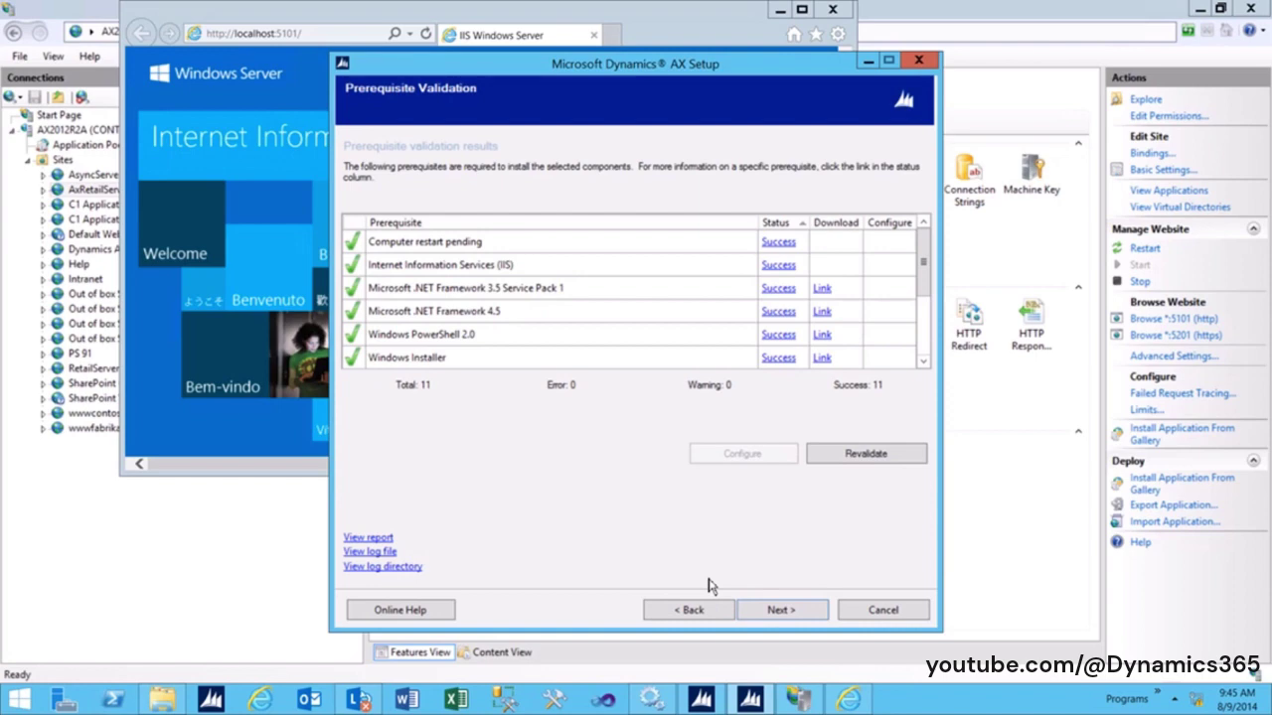
click(767, 612)
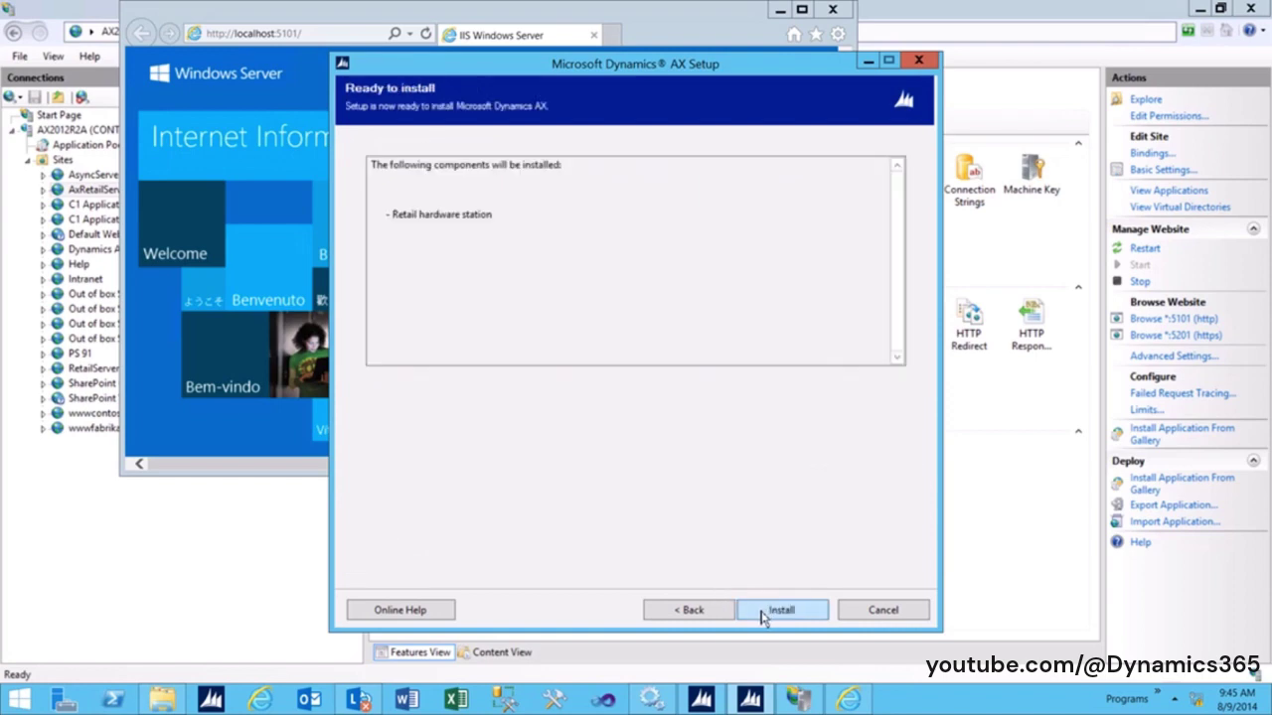
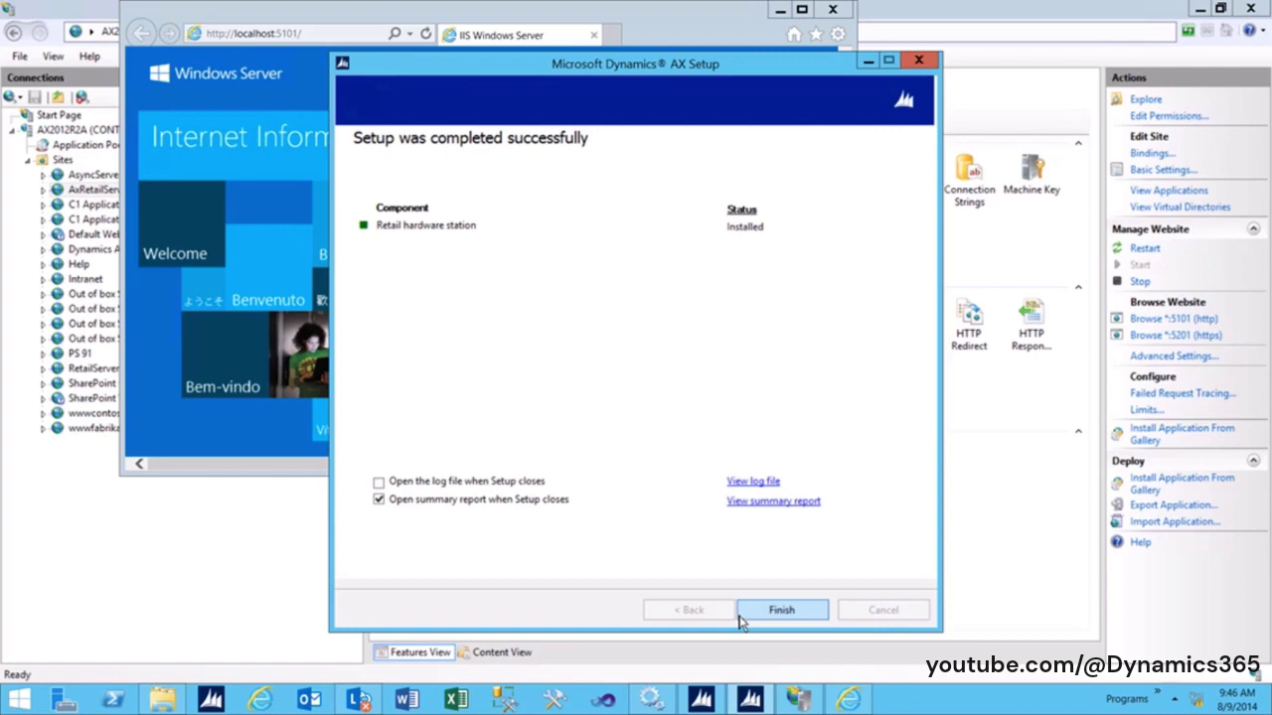
click(380, 500)
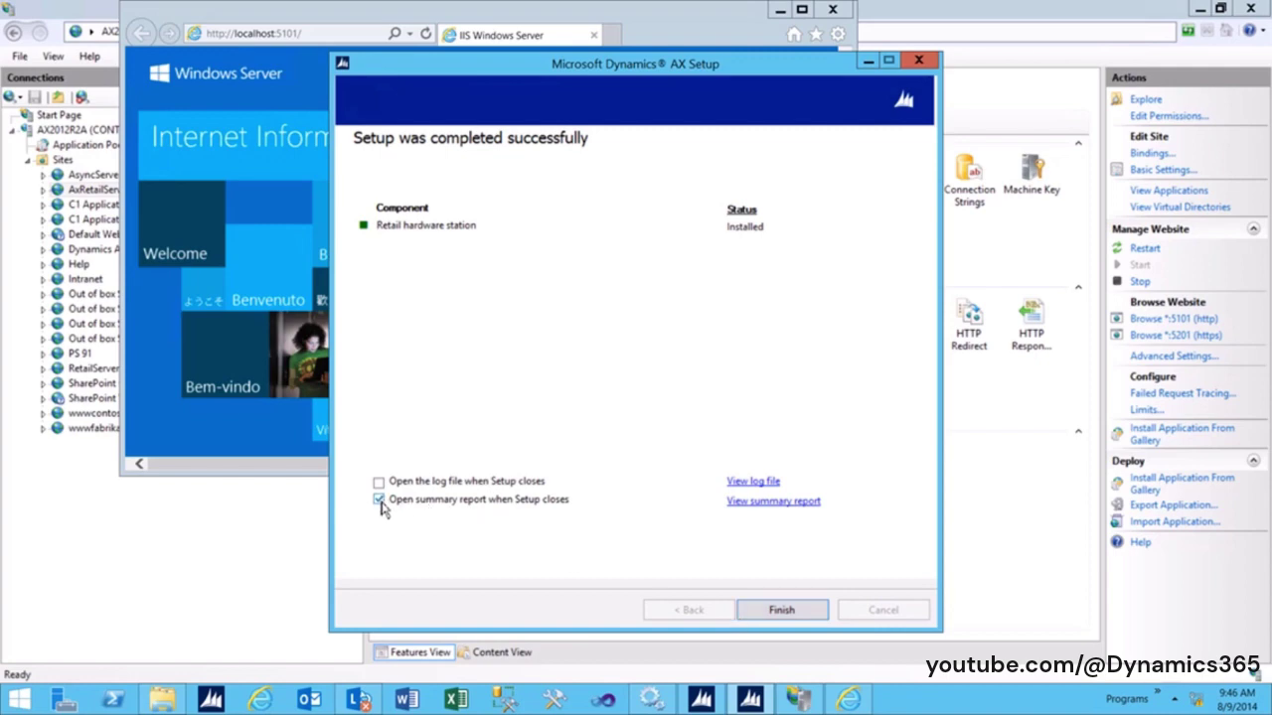
click(781, 610)
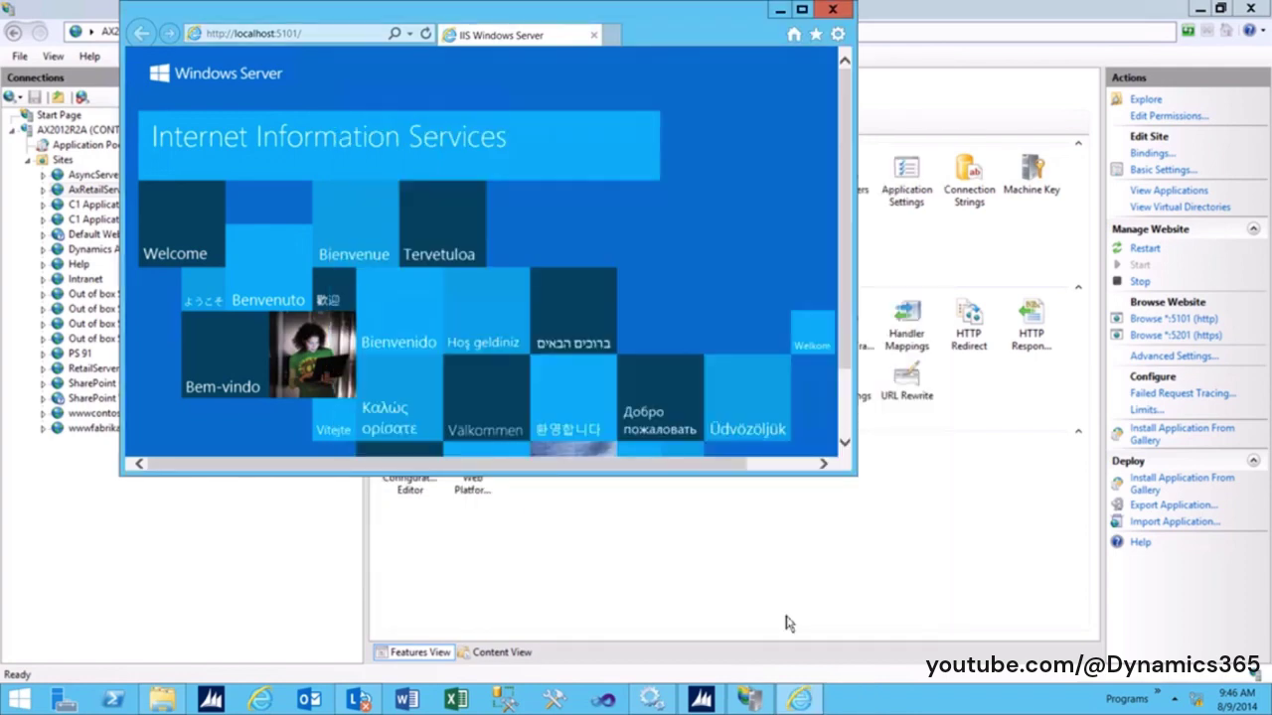